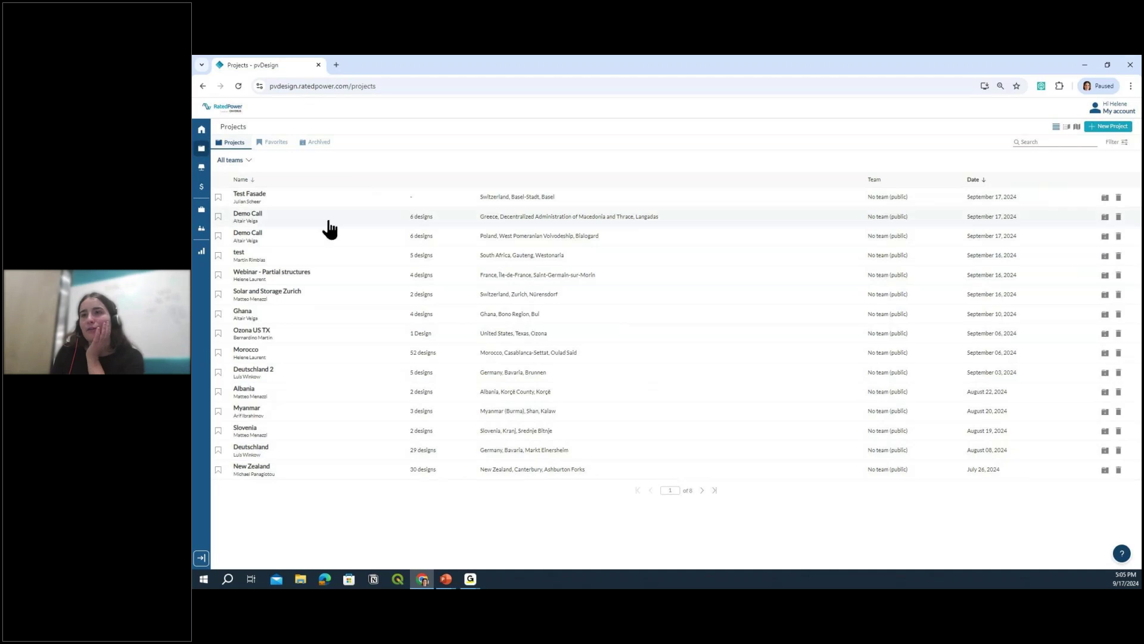
- Clone the "5 strings per structure" design from the "Webinar - Partial structures" project and show its structure equipment settings
{"action": "left_click", "coordinate": [335, 278]}
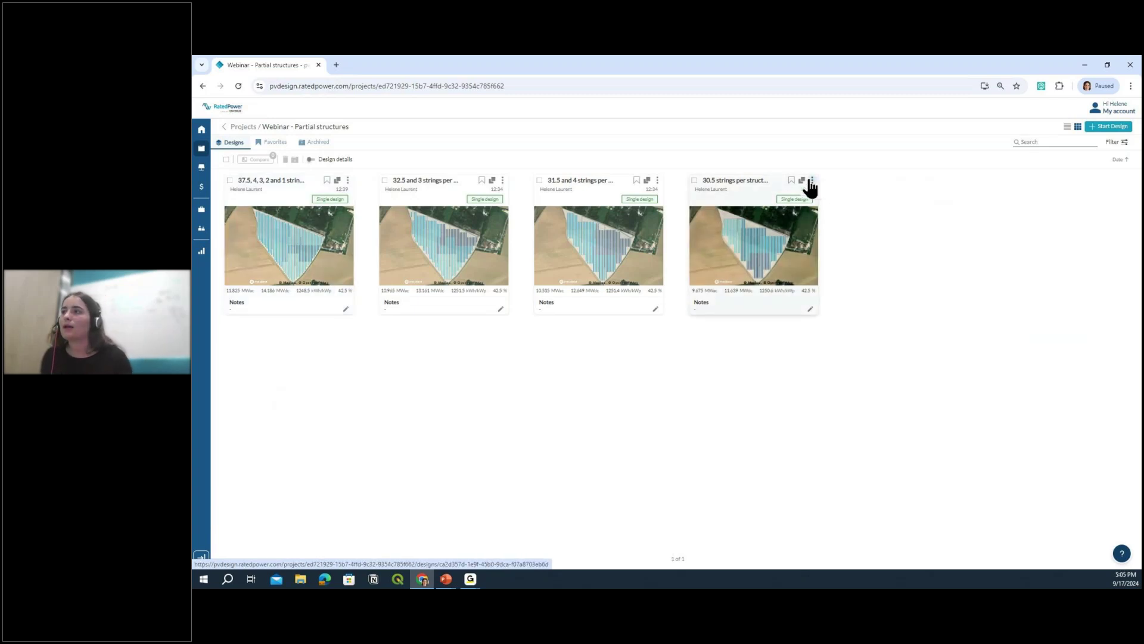
{"action": "left_click", "coordinate": [802, 181]}
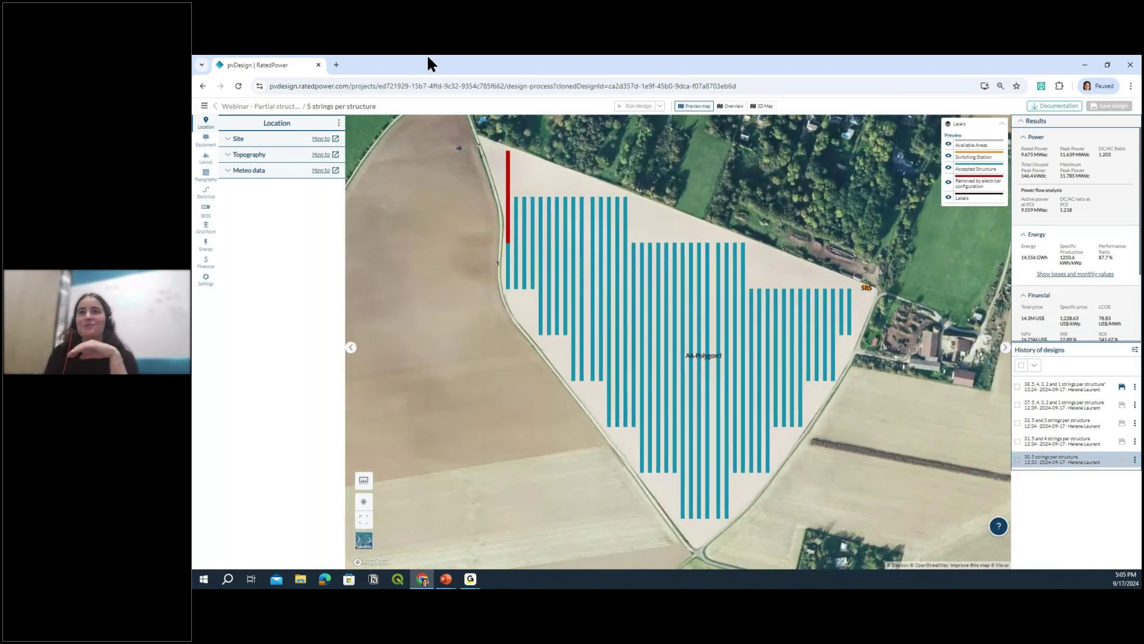
{"action": "left_click", "coordinate": [215, 142]}
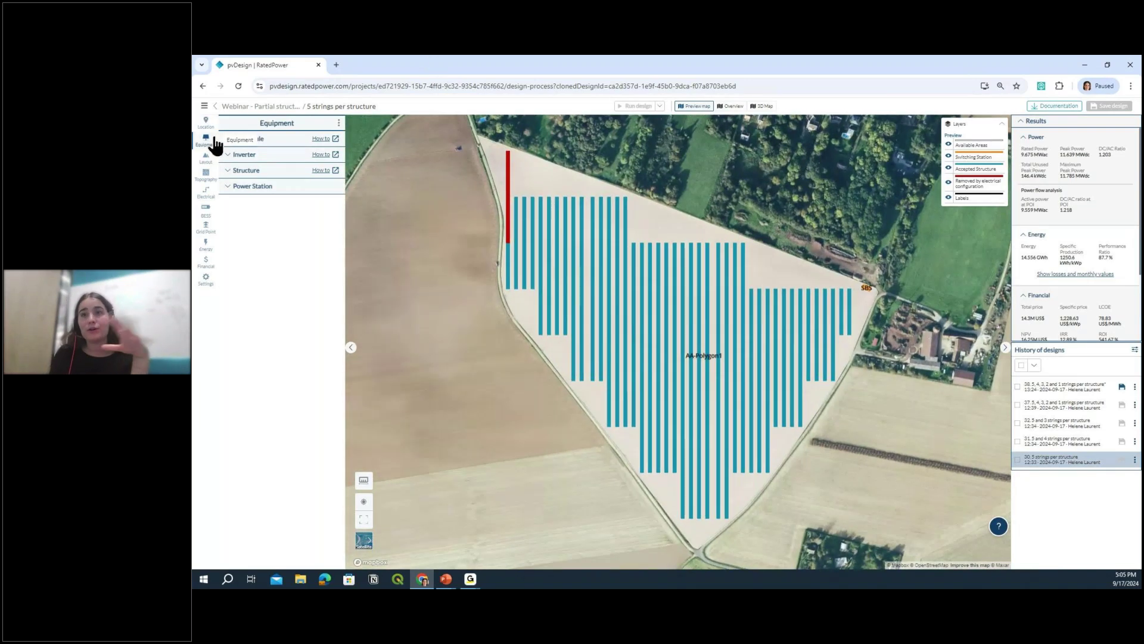
{"action": "double_click", "coordinate": [277, 123]}
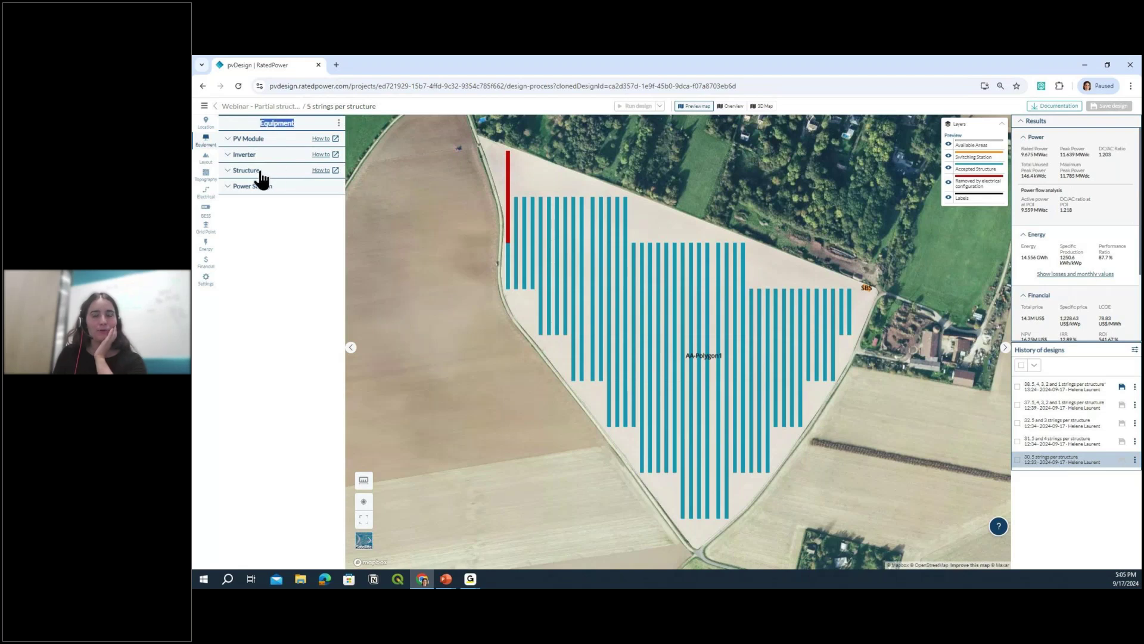
{"action": "left_click", "coordinate": [306, 123]}
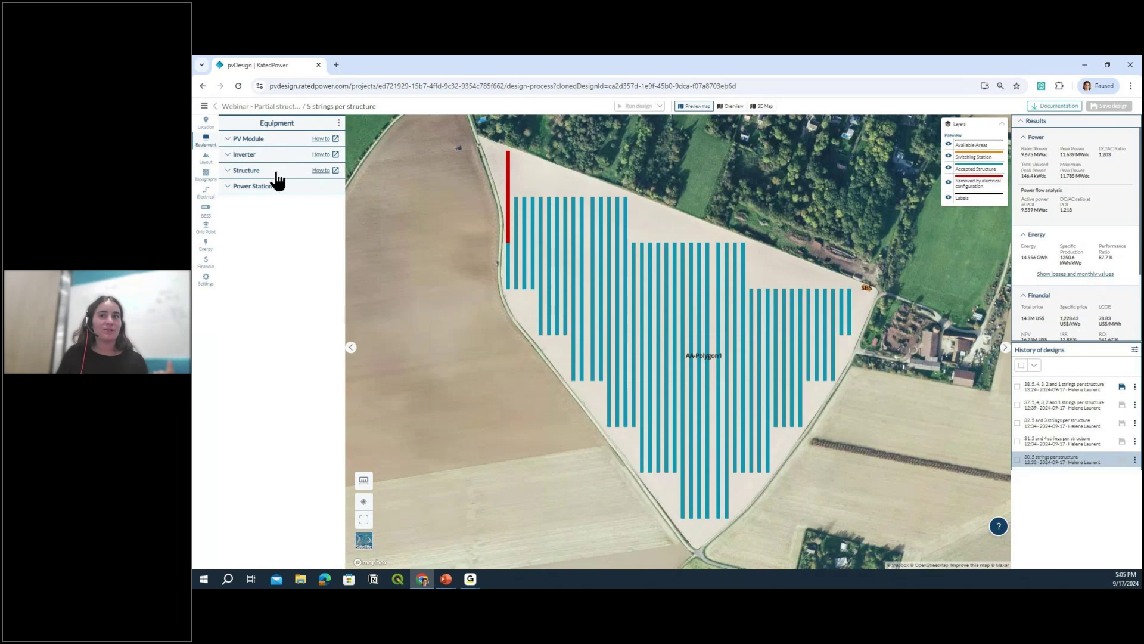
{"action": "left_click", "coordinate": [267, 173]}
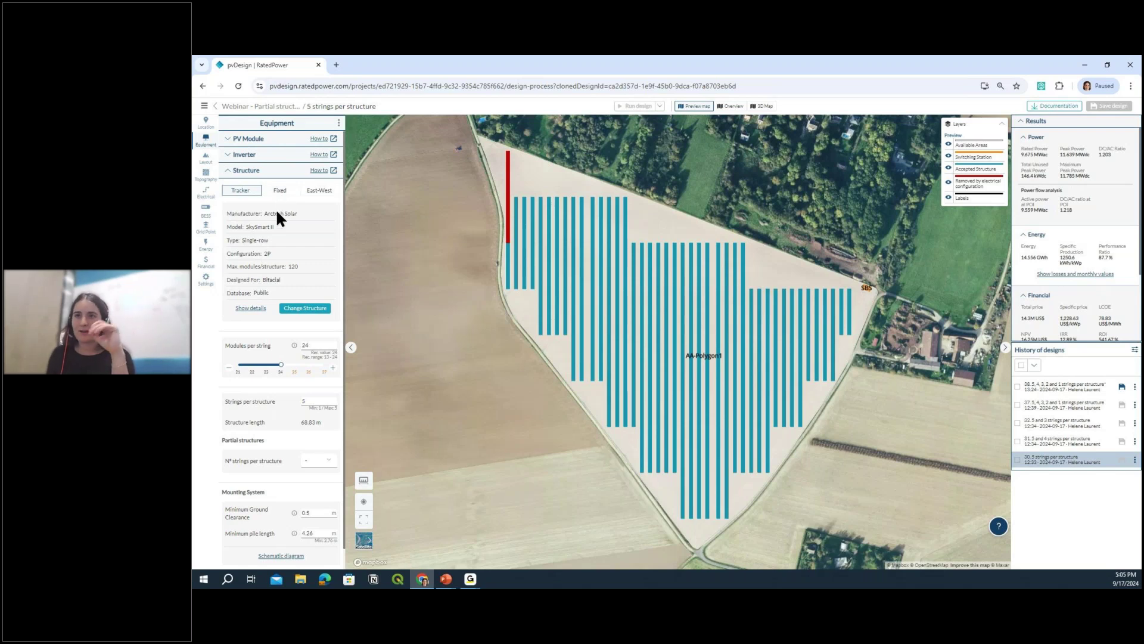
{"action": "scroll", "coordinate": [264, 213], "scroll_direction": "down", "scroll_amount": 1}
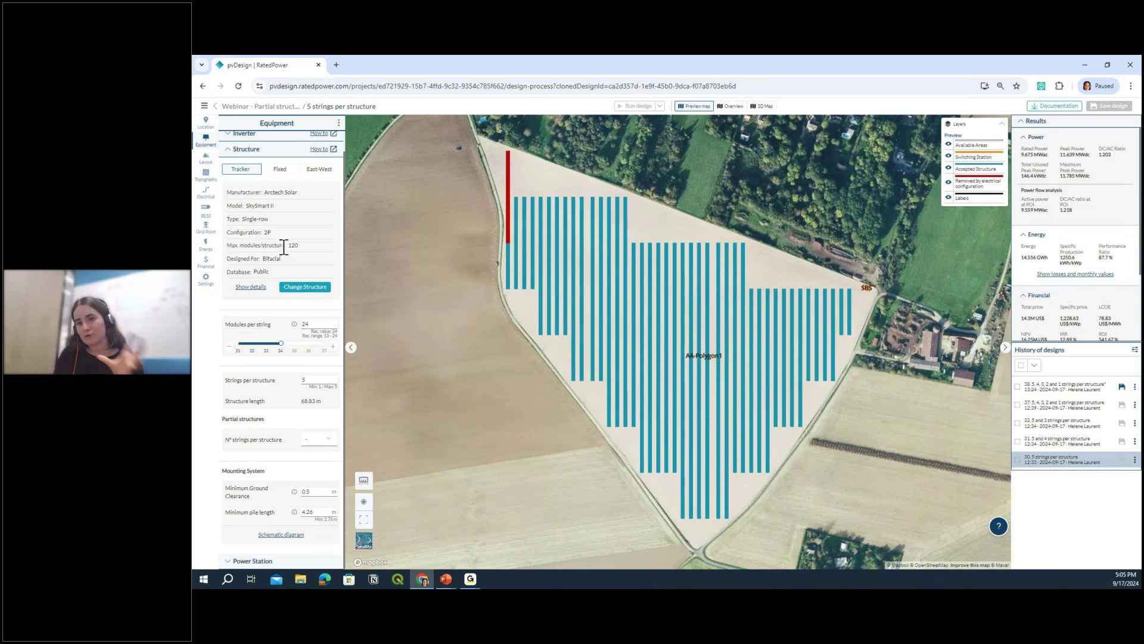
- Browse the tracker structure catalogue and review the first ArcelorMittal Exosun A-Motion tracker's details, leaving the selected structure as is
{"action": "left_click", "coordinate": [295, 289]}
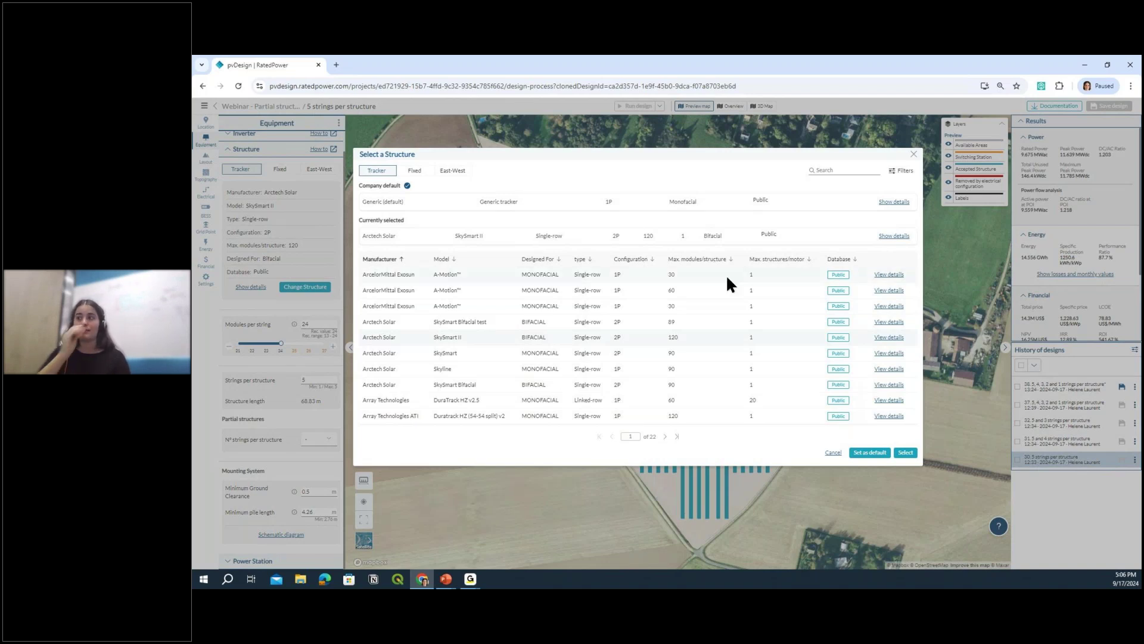
{"action": "left_click", "coordinate": [888, 275]}
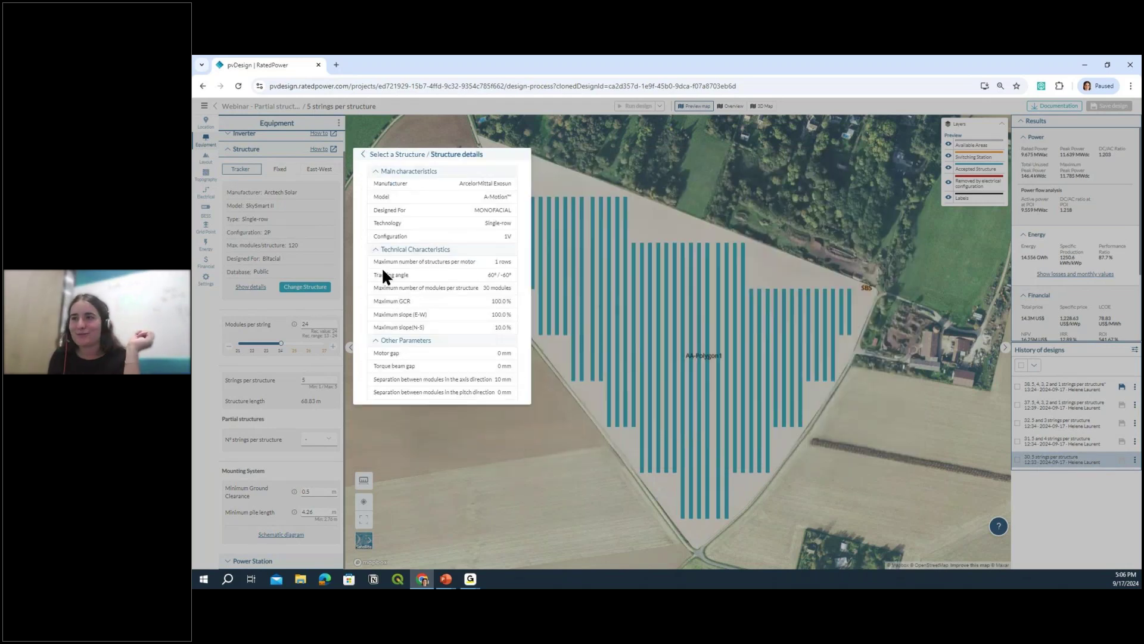
{"action": "left_click_drag", "start_coordinate": [374, 275], "coordinate": [421, 273]}
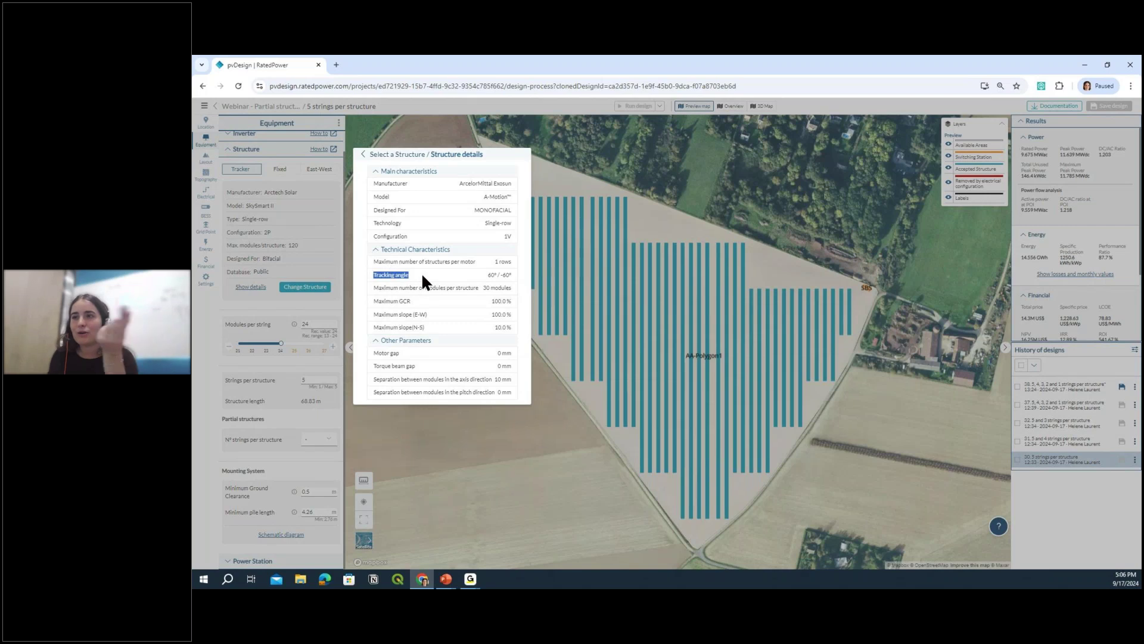
{"action": "left_click", "coordinate": [421, 273]}
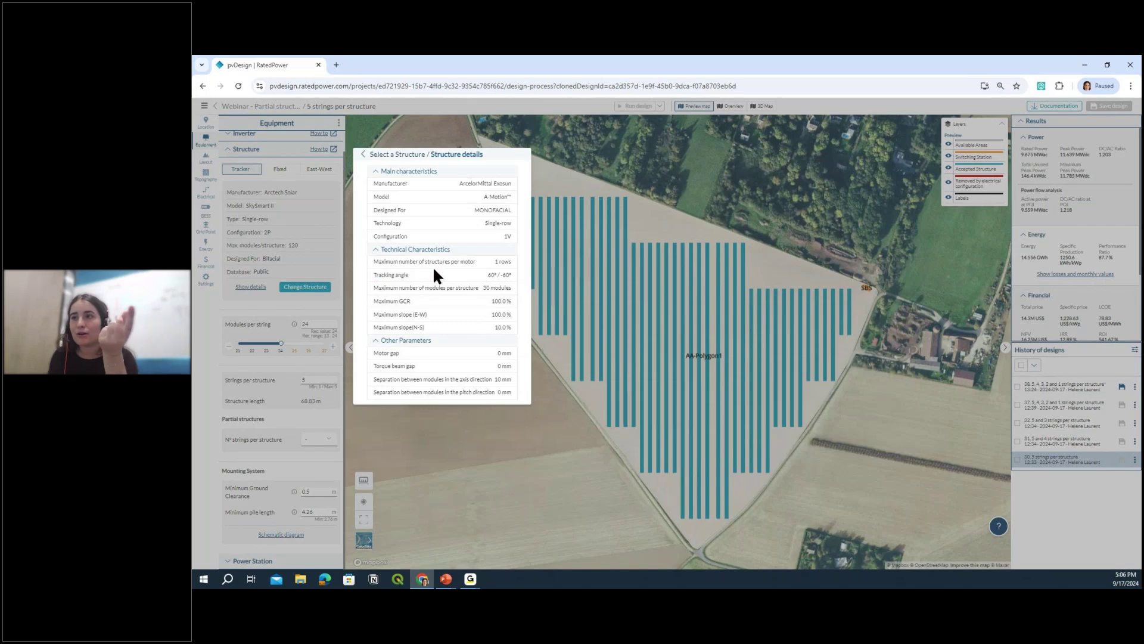
{"action": "left_click", "coordinate": [407, 157]}
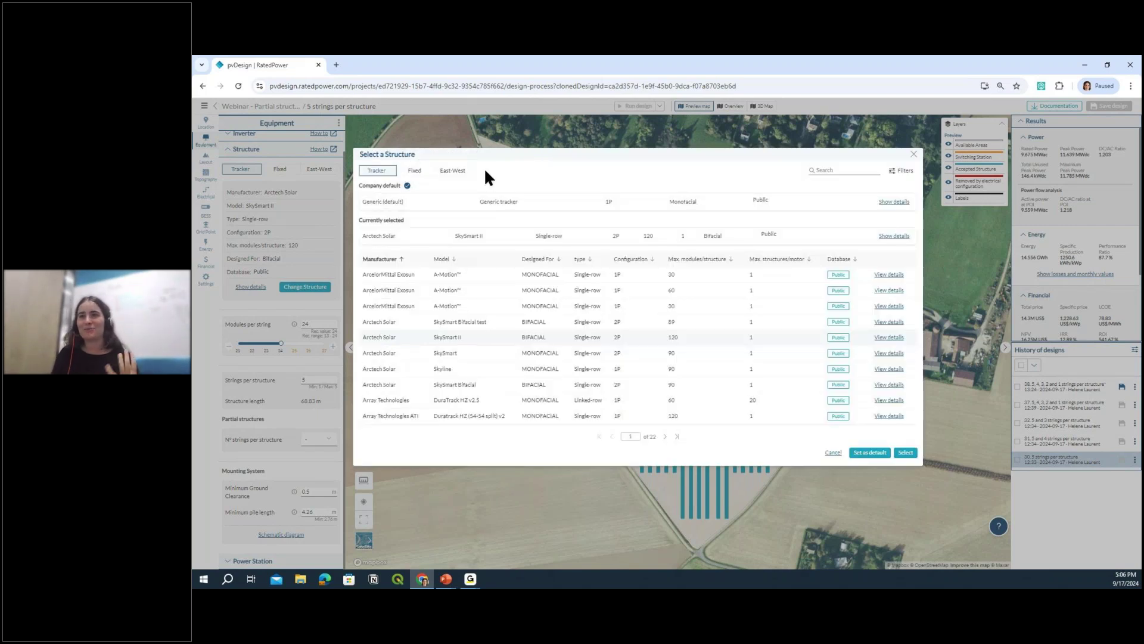
{"action": "left_click", "coordinate": [913, 157]}
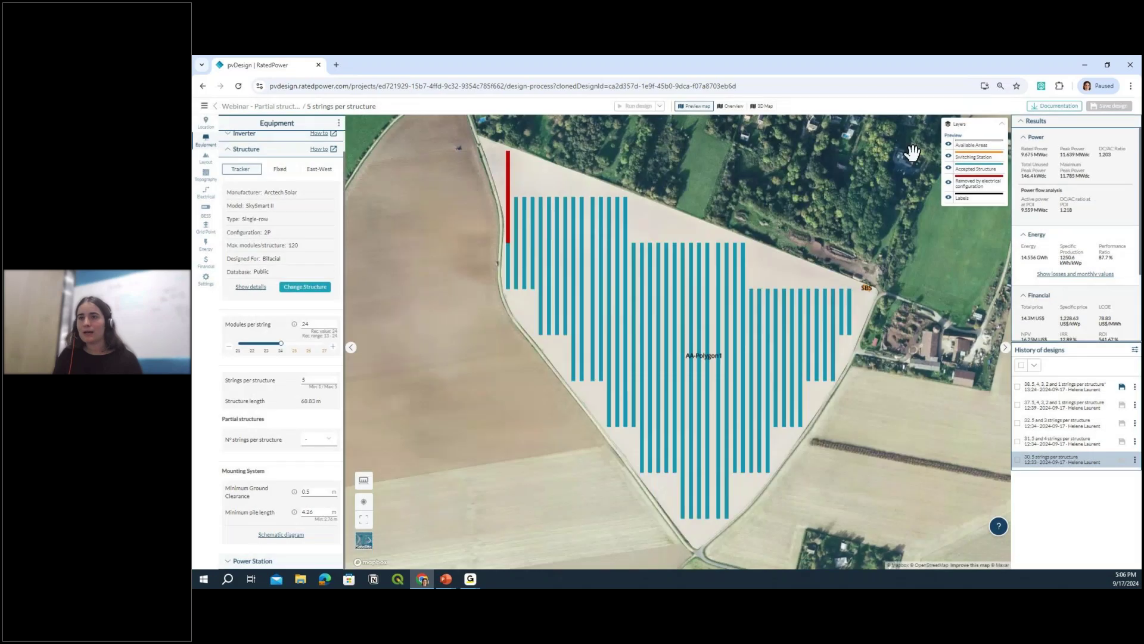
- Open the company equipment library in a separate browser tab and display its list of structures
{"action": "left_click", "coordinate": [203, 106]}
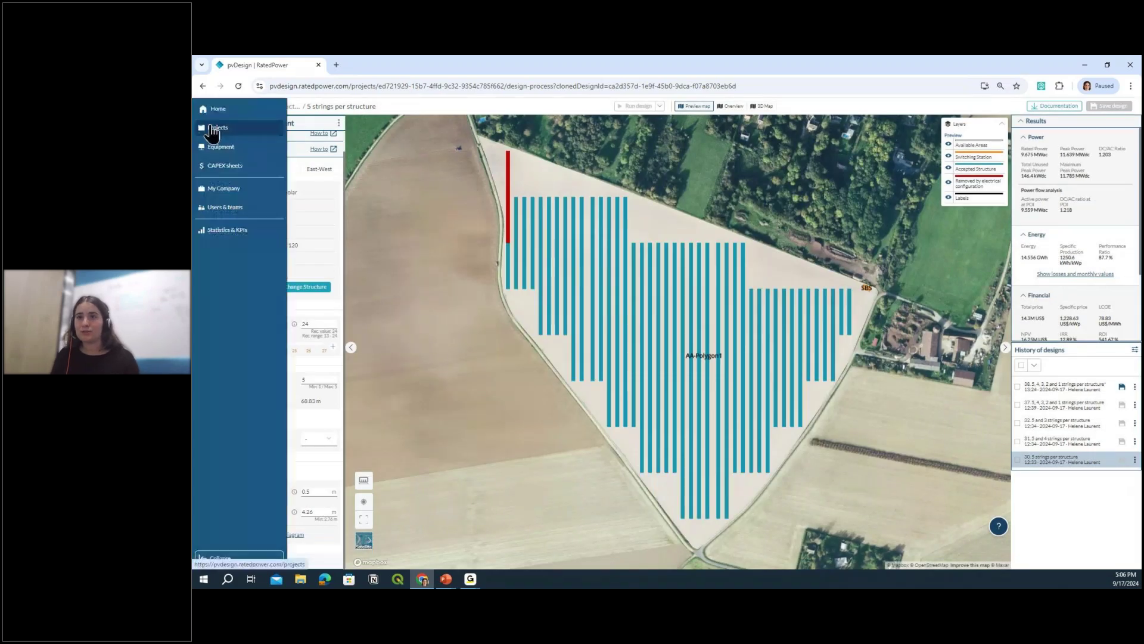
{"action": "middle_click", "coordinate": [232, 158]}
{"action": "left_click", "coordinate": [375, 65]}
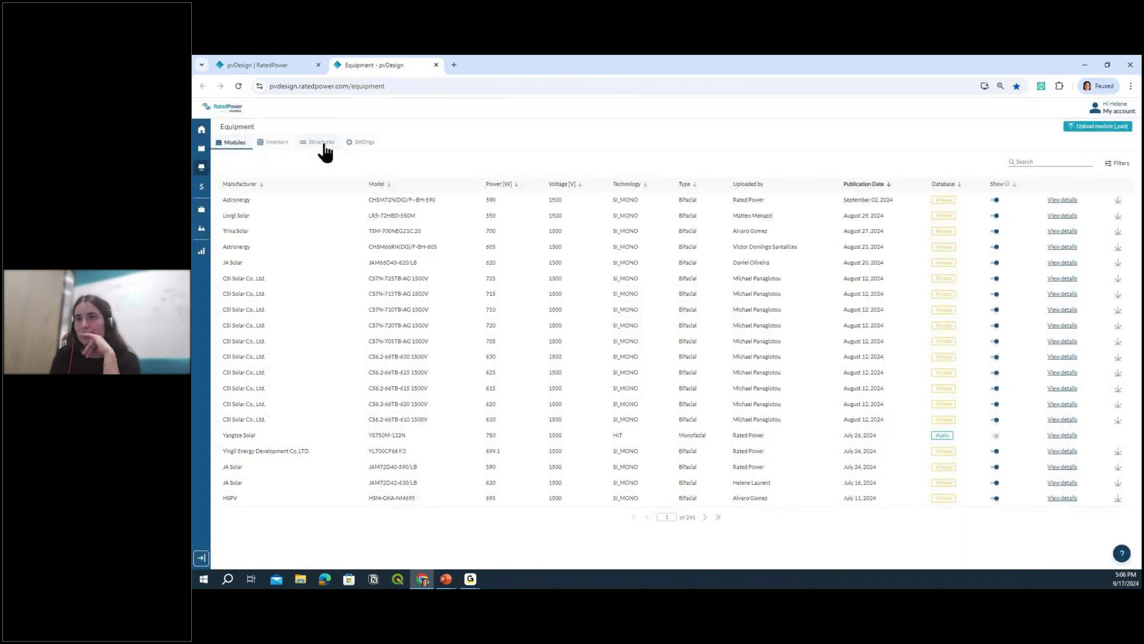
{"action": "left_click", "coordinate": [323, 143]}
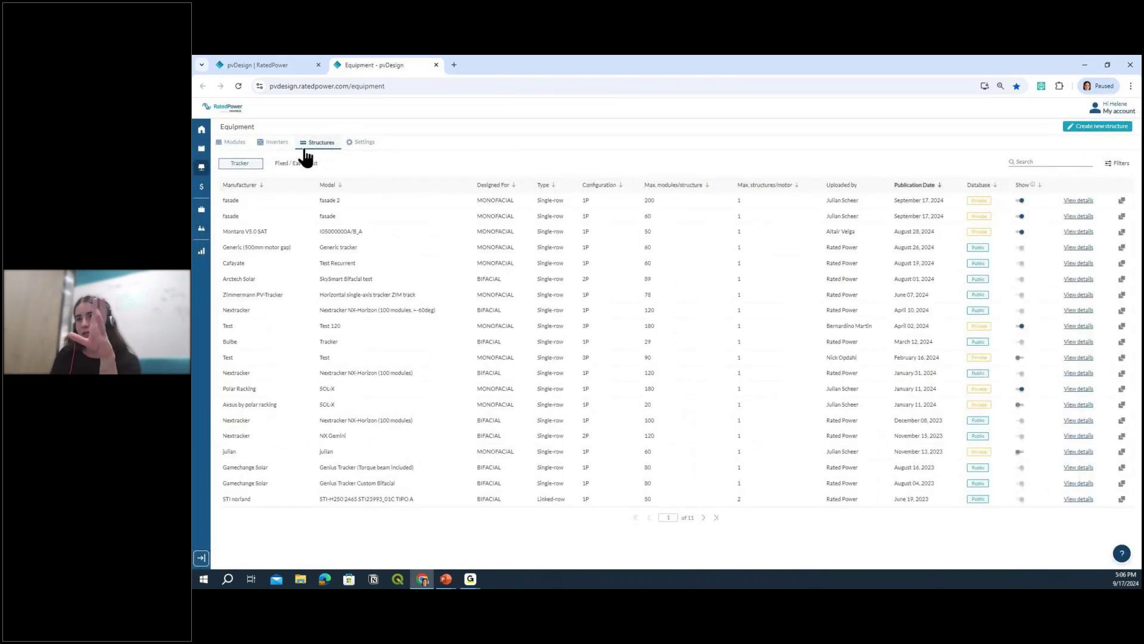
- Review the parameters for creating a single axis tracker, close the form without saving, and return to the design
{"action": "left_click", "coordinate": [1095, 128]}
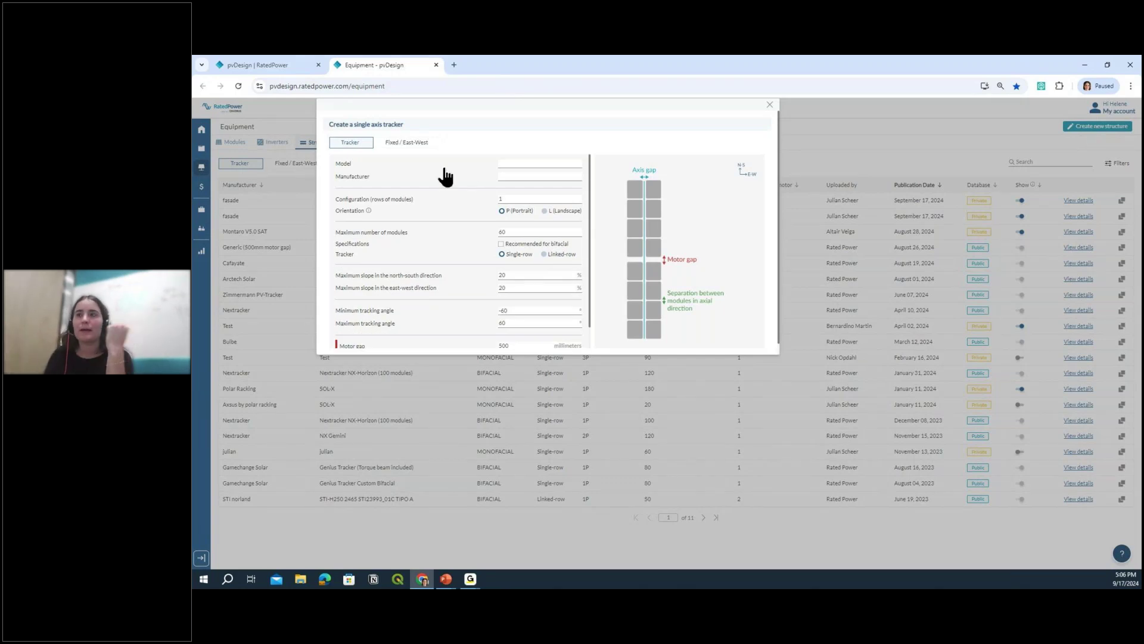
{"action": "scroll", "coordinate": [441, 179], "scroll_direction": "down", "scroll_amount": 1}
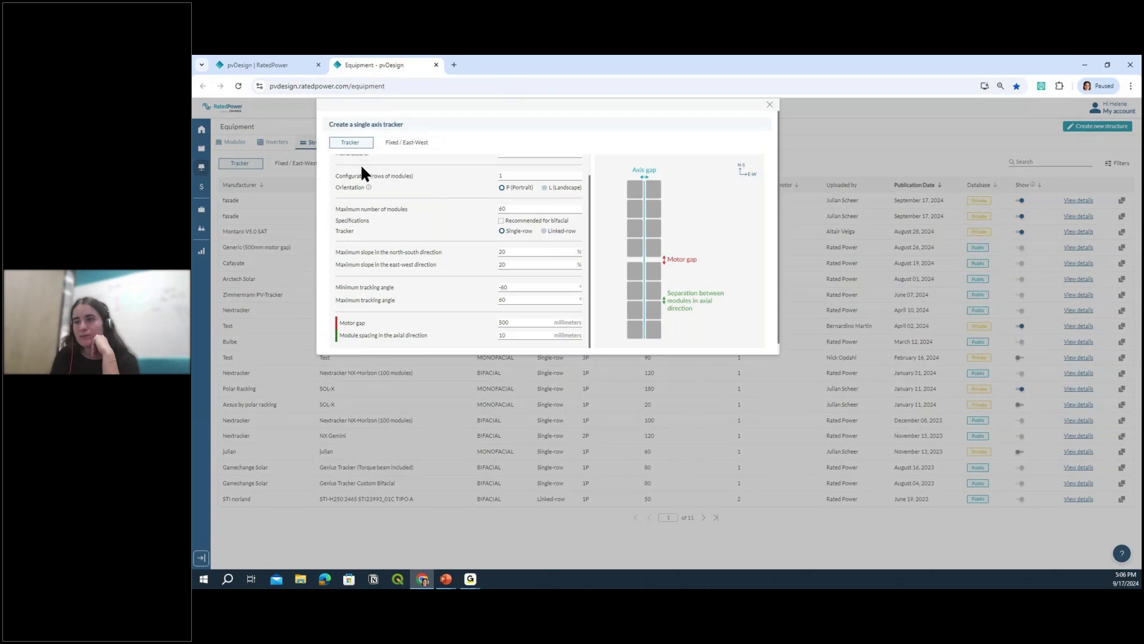
{"action": "scroll", "coordinate": [384, 169], "scroll_direction": "up", "scroll_amount": 1}
{"action": "scroll", "coordinate": [417, 173], "scroll_direction": "down", "scroll_amount": 1}
{"action": "scroll", "coordinate": [424, 268], "scroll_direction": "down", "scroll_amount": 1}
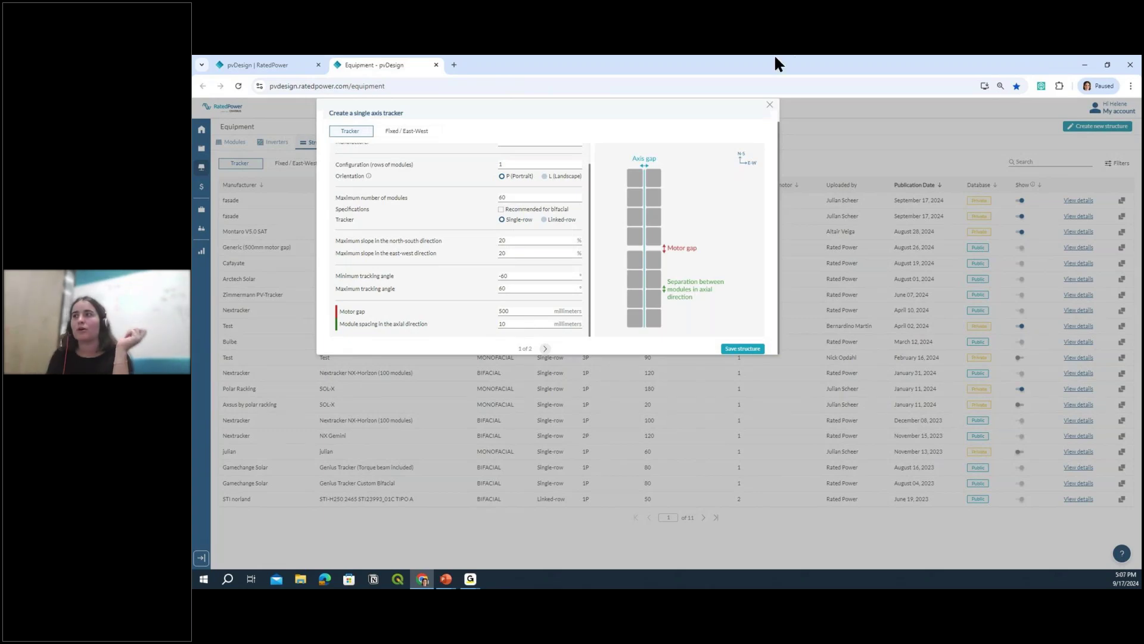
{"action": "left_click", "coordinate": [770, 105]}
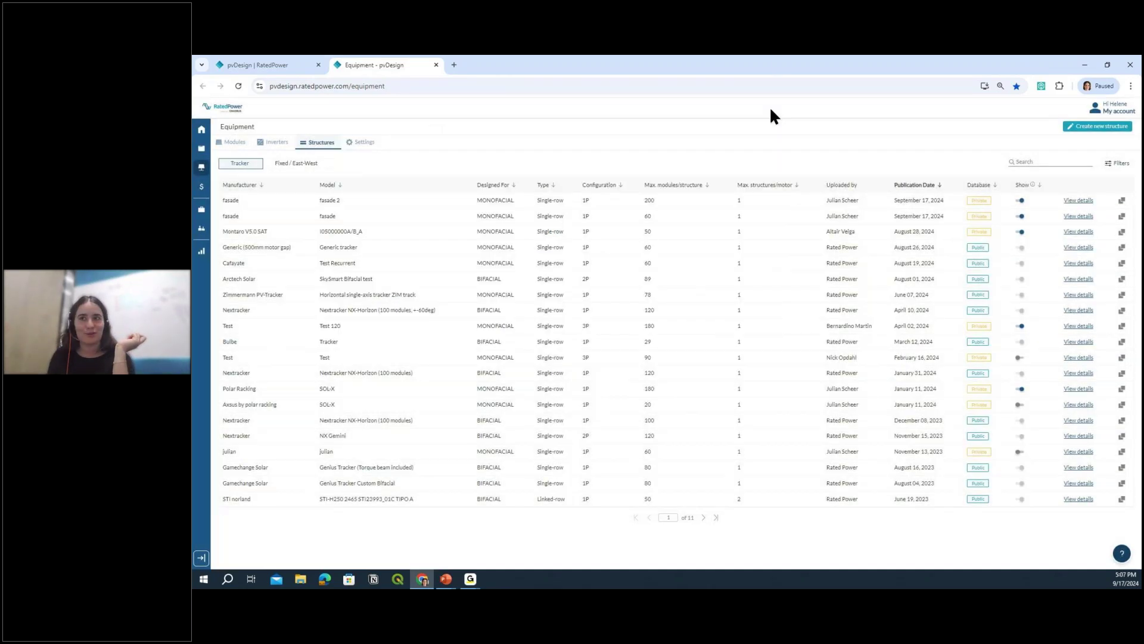
{"action": "left_click", "coordinate": [436, 65]}
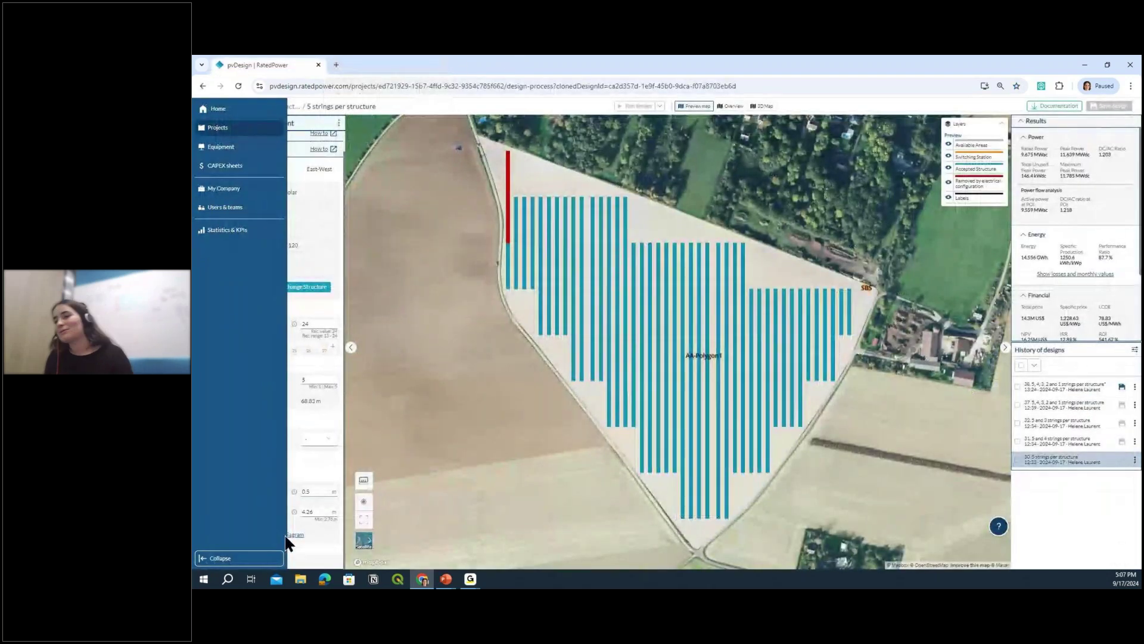
{"action": "left_click", "coordinate": [264, 560]}
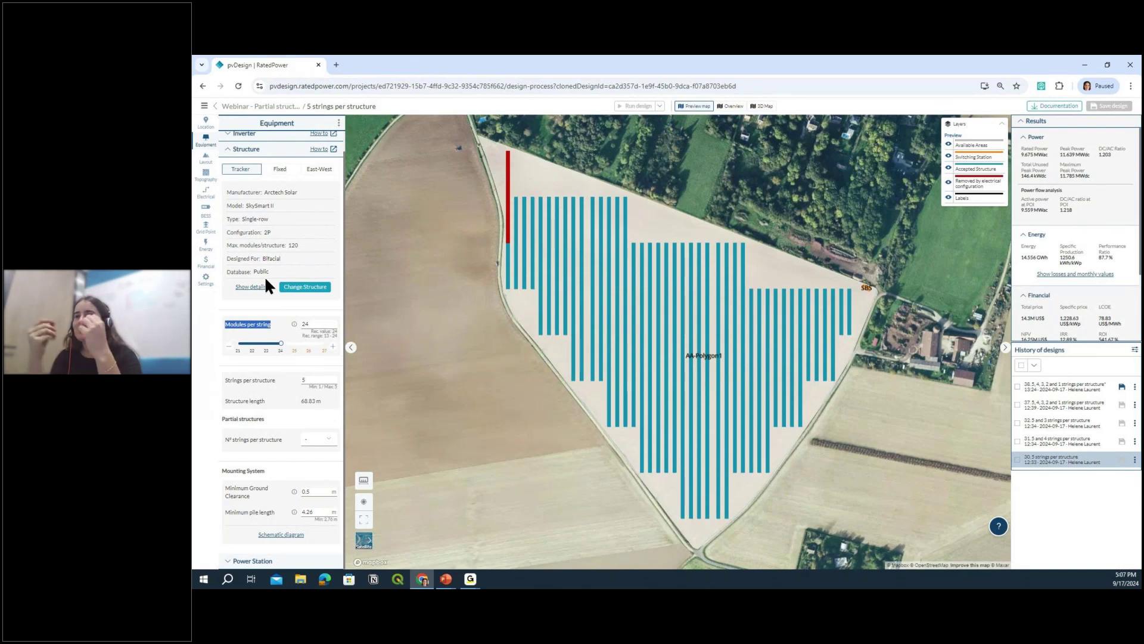
- Check the PV module section and the recommended range for modules per string in the structure settings
{"action": "scroll", "coordinate": [286, 202], "scroll_direction": "up", "scroll_amount": 1}
{"action": "left_click", "coordinate": [270, 141]}
{"action": "left_click", "coordinate": [270, 141]}
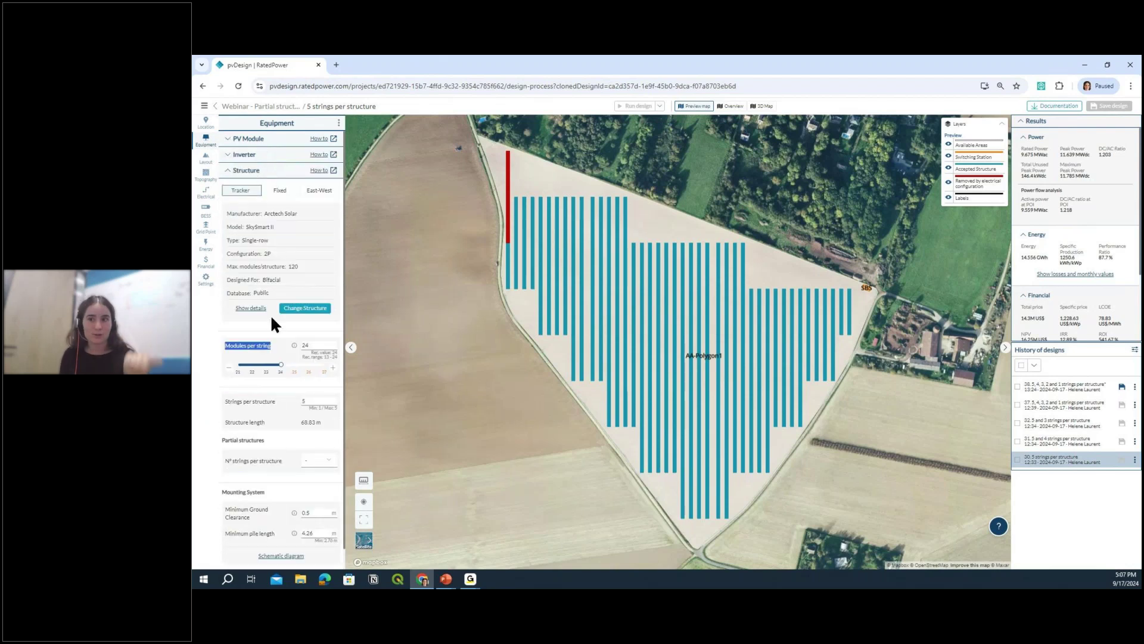
{"action": "left_click", "coordinate": [271, 343]}
{"action": "scroll", "coordinate": [272, 343], "scroll_direction": "down", "scroll_amount": 1}
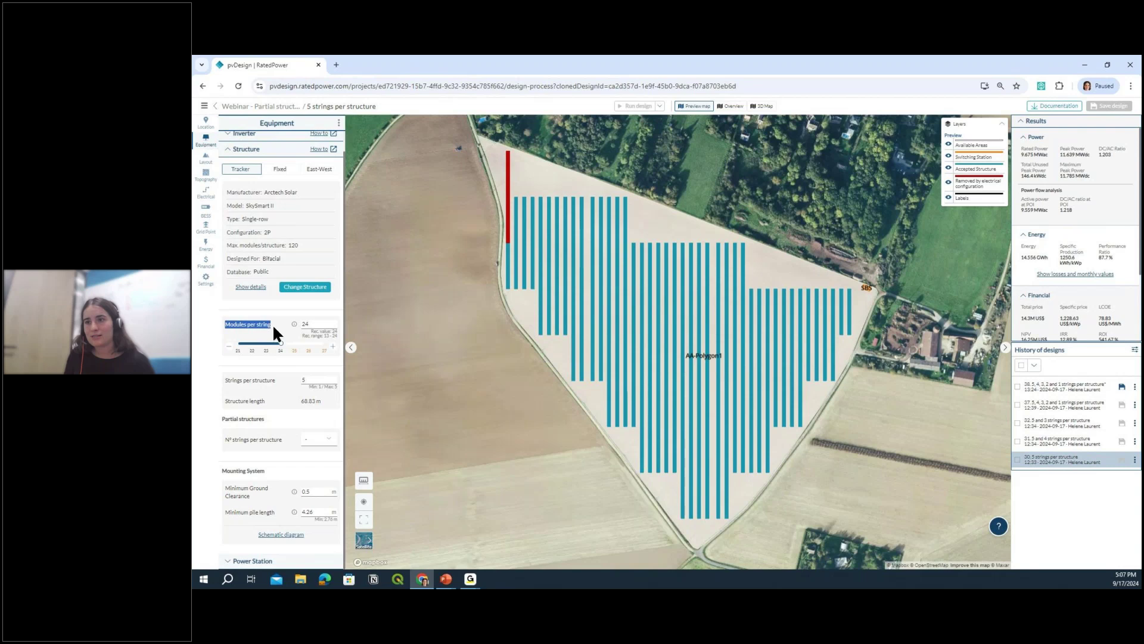
{"action": "left_click_drag", "start_coordinate": [301, 335], "coordinate": [336, 337]}
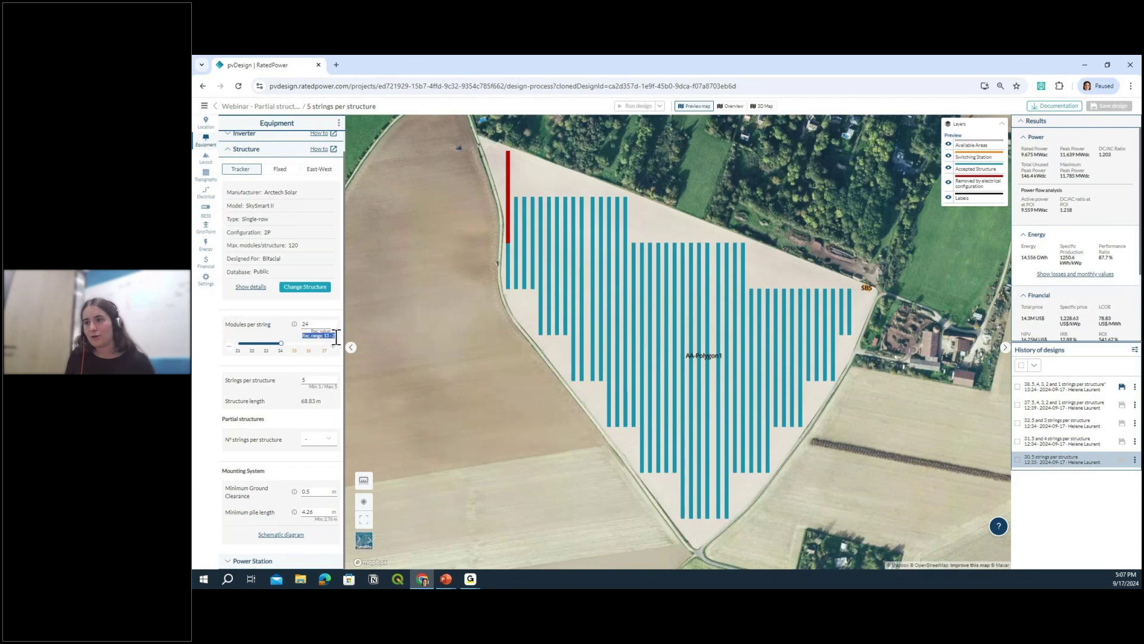
{"action": "left_click", "coordinate": [280, 329]}
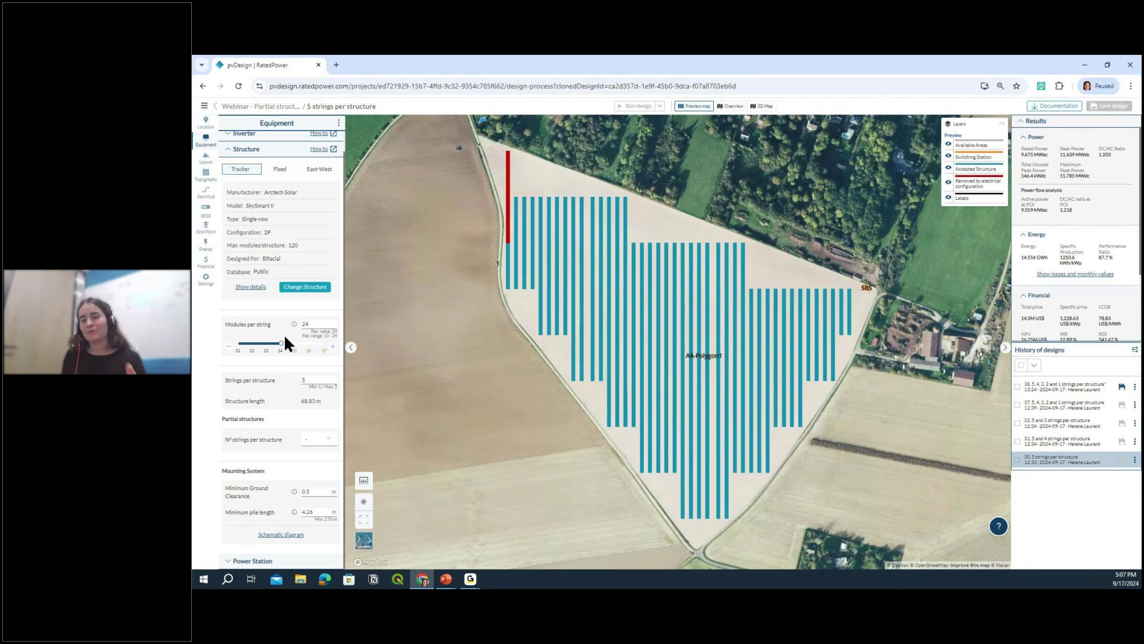
- Inspect the strings per structure value and the structure length in the structure settings
{"action": "double_click", "coordinate": [310, 380]}
{"action": "left_click", "coordinate": [276, 387]}
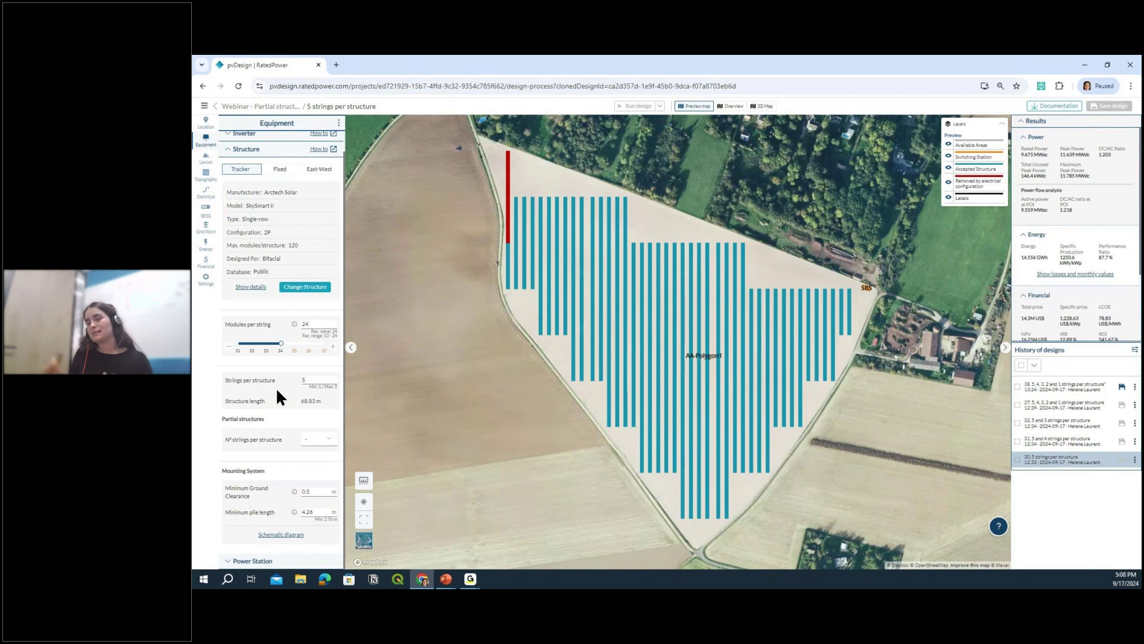
{"action": "double_click", "coordinate": [313, 380]}
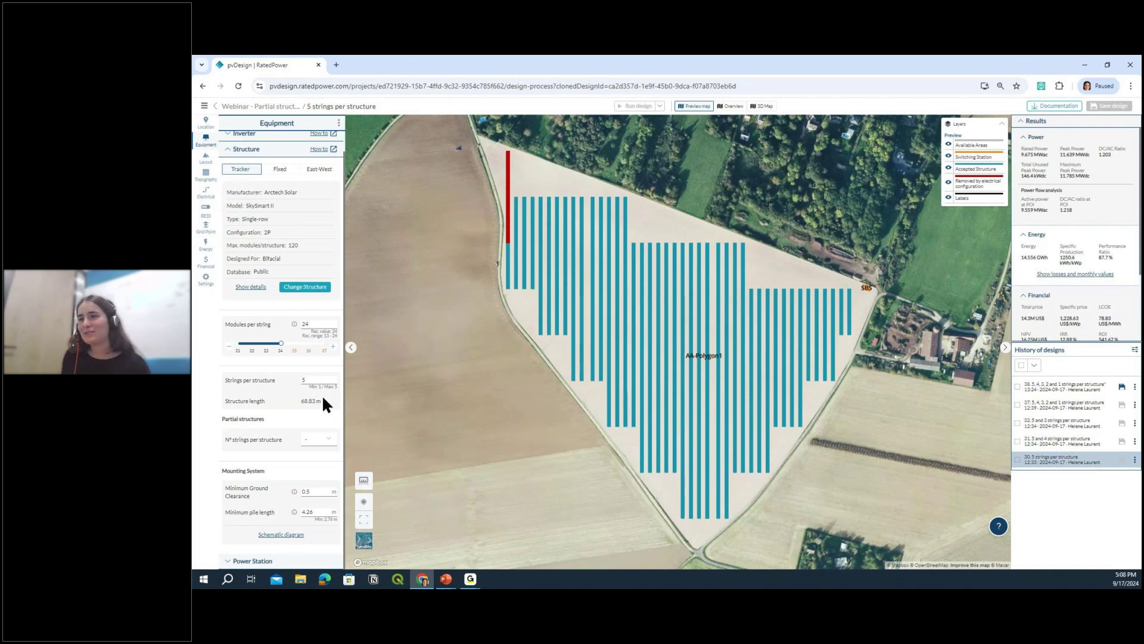
{"action": "left_click_drag", "start_coordinate": [319, 398], "coordinate": [301, 399]}
{"action": "left_click", "coordinate": [261, 398]}
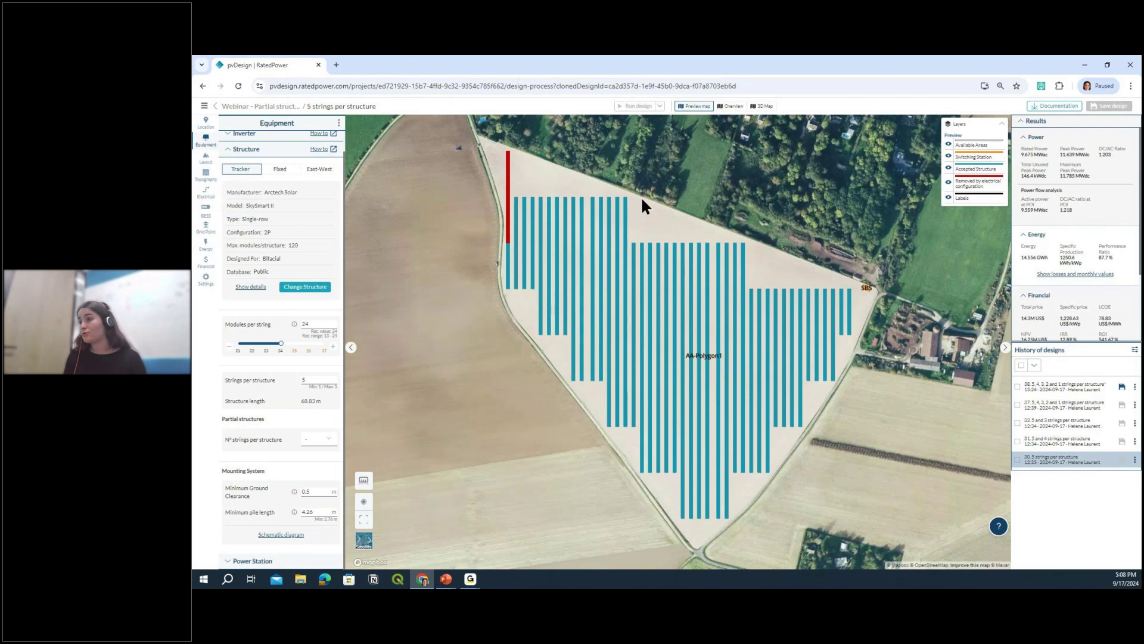
- Examine the unfilled gaps along the site's northern boundary and view the strings per structure options for partial structures
{"action": "scroll", "coordinate": [635, 199], "scroll_direction": "up", "scroll_amount": 2}
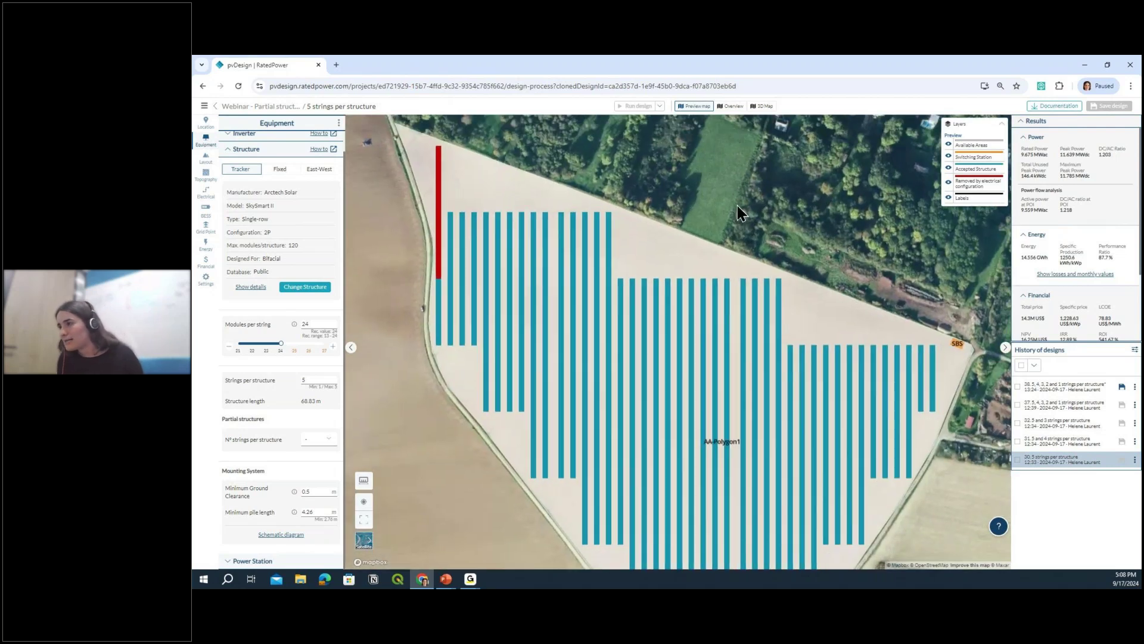
{"action": "scroll", "coordinate": [619, 235], "scroll_direction": "up", "scroll_amount": 2}
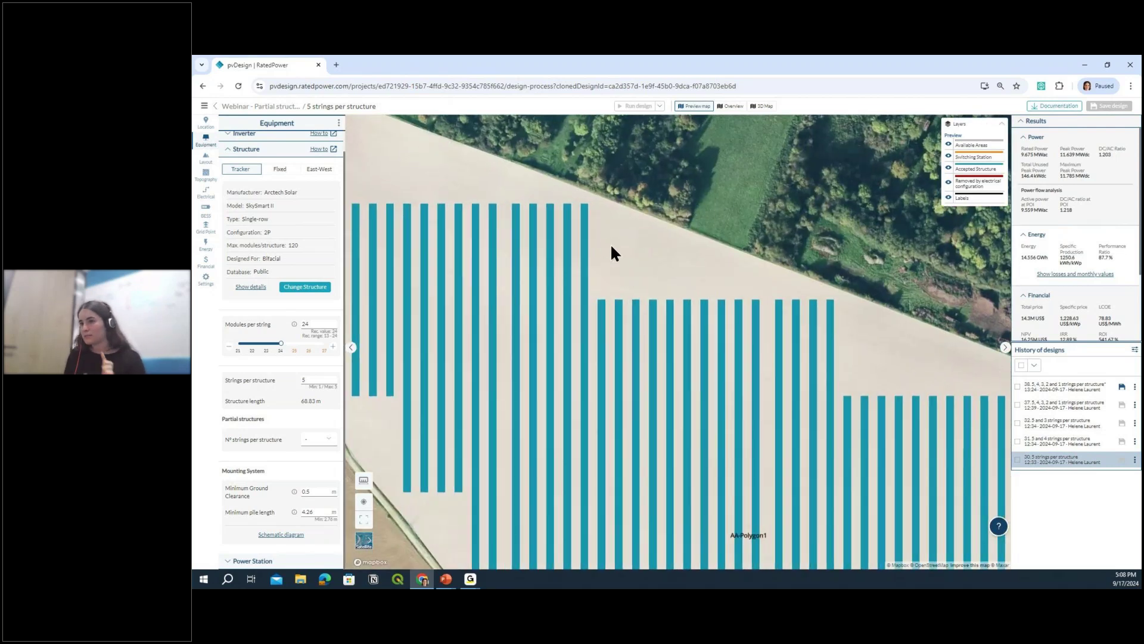
{"action": "scroll", "coordinate": [611, 244], "scroll_direction": "down", "scroll_amount": 3}
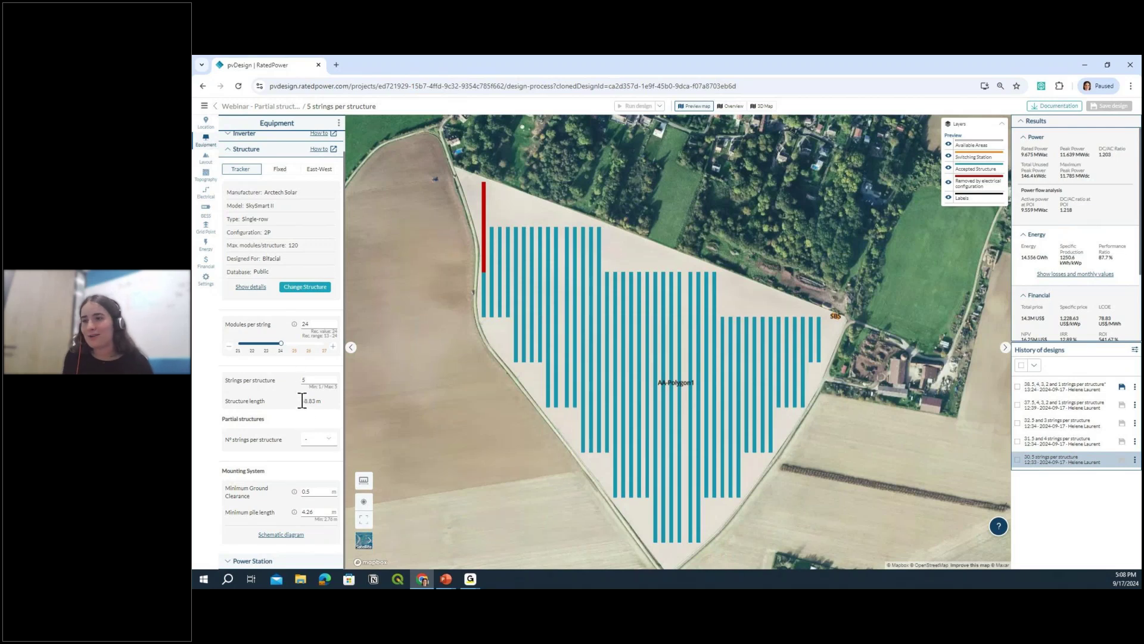
{"action": "left_click_drag", "start_coordinate": [302, 401], "coordinate": [334, 404]}
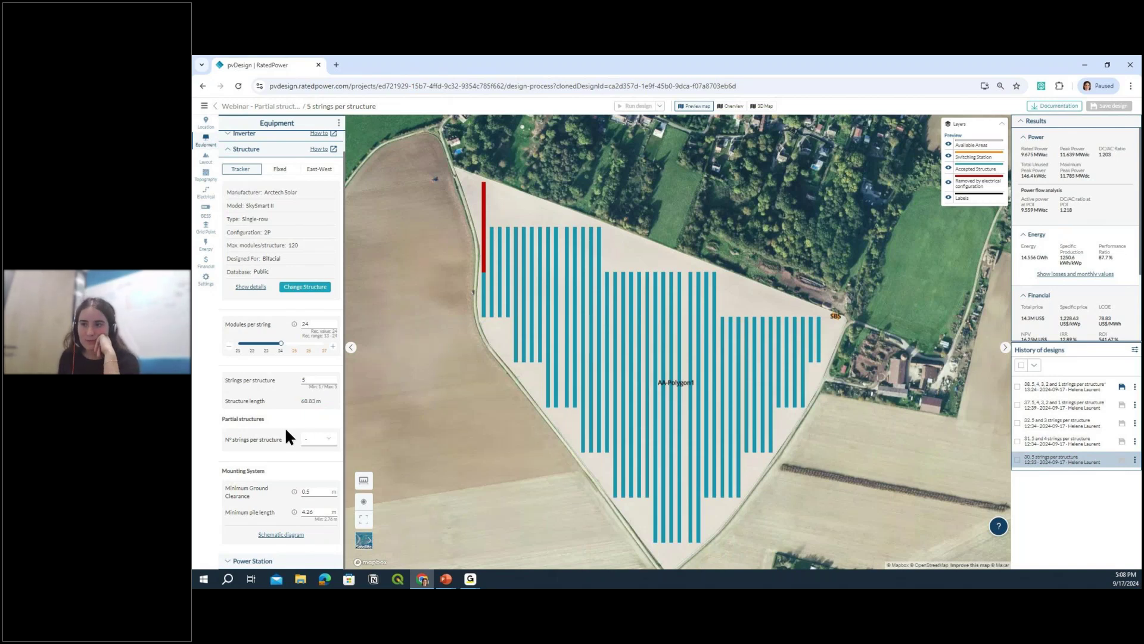
{"action": "left_click", "coordinate": [316, 441]}
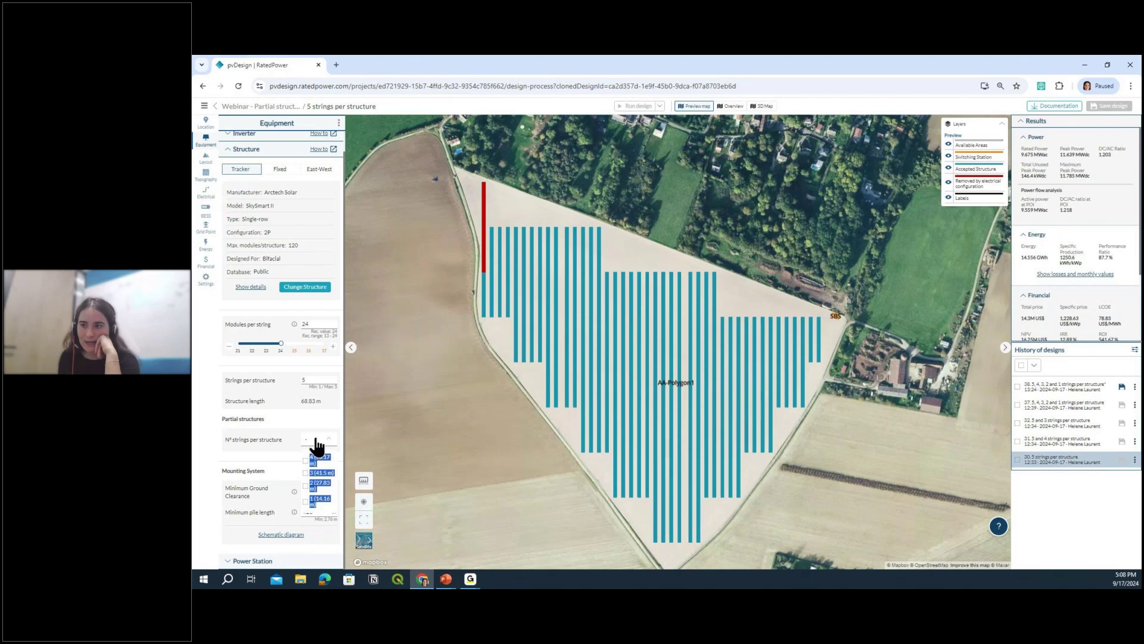
{"action": "left_click", "coordinate": [281, 442]}
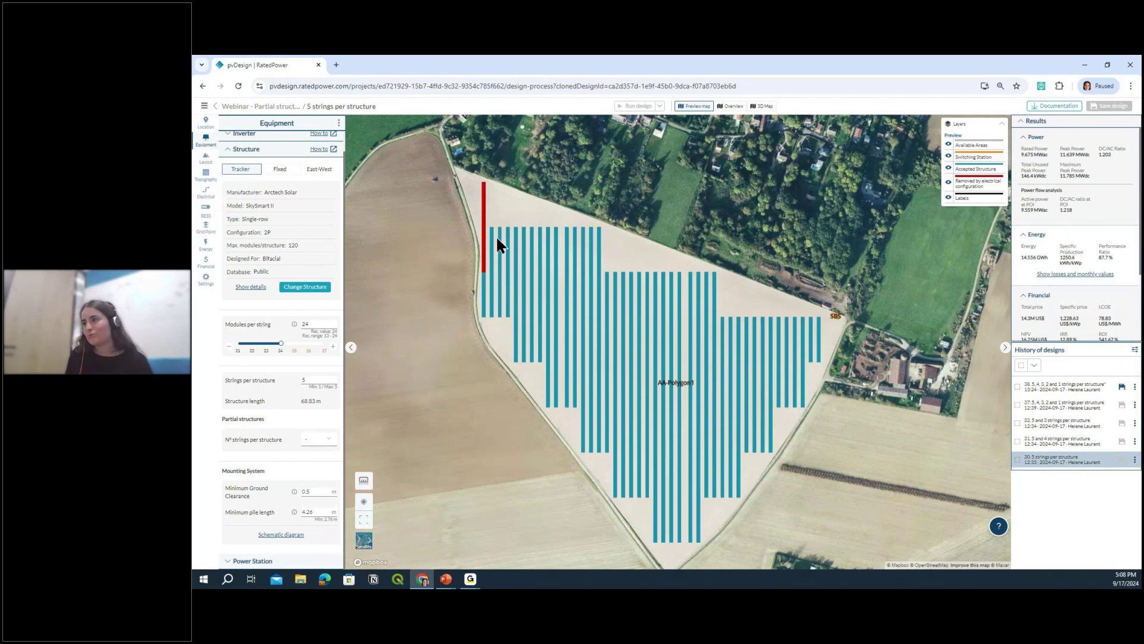
- Examine the structure removed by electrical configuration near the site's northwest corner and check the design's peak power
{"action": "scroll", "coordinate": [501, 218], "scroll_direction": "up", "scroll_amount": 4}
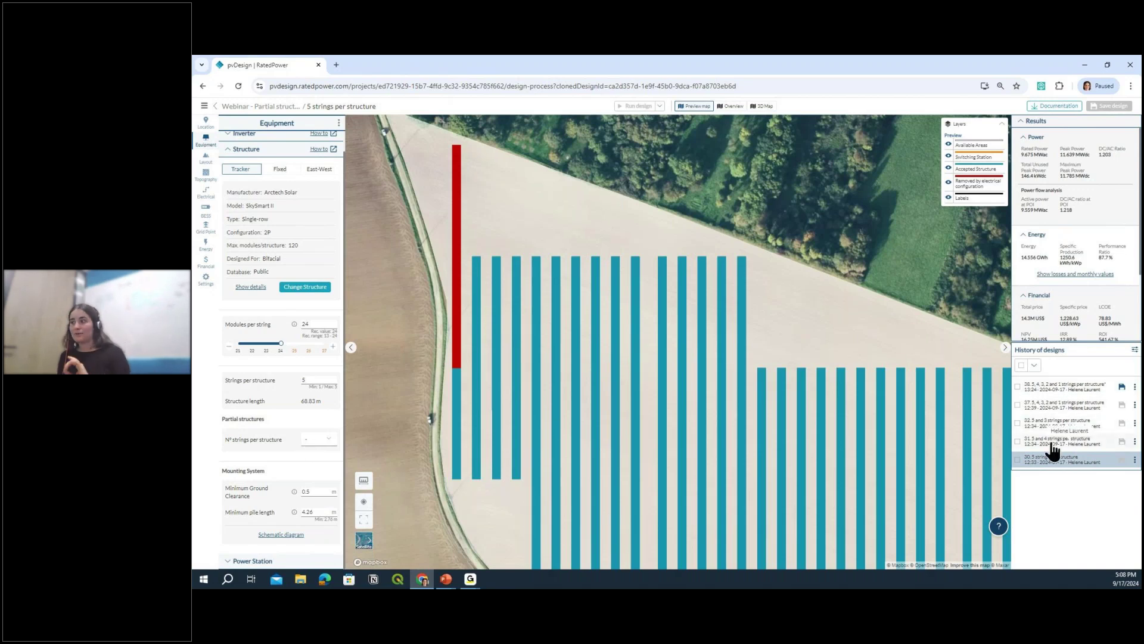
{"action": "scroll", "coordinate": [871, 358], "scroll_direction": "down", "scroll_amount": 1}
{"action": "scroll", "coordinate": [873, 345], "scroll_direction": "down", "scroll_amount": 2}
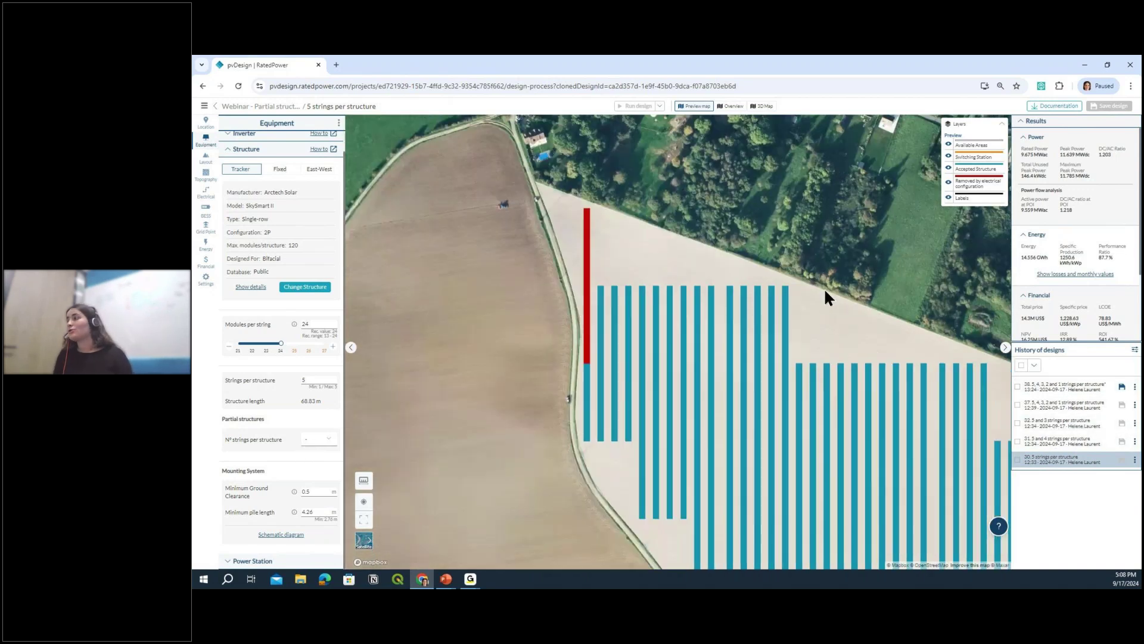
{"action": "triple_click", "coordinate": [1080, 152]}
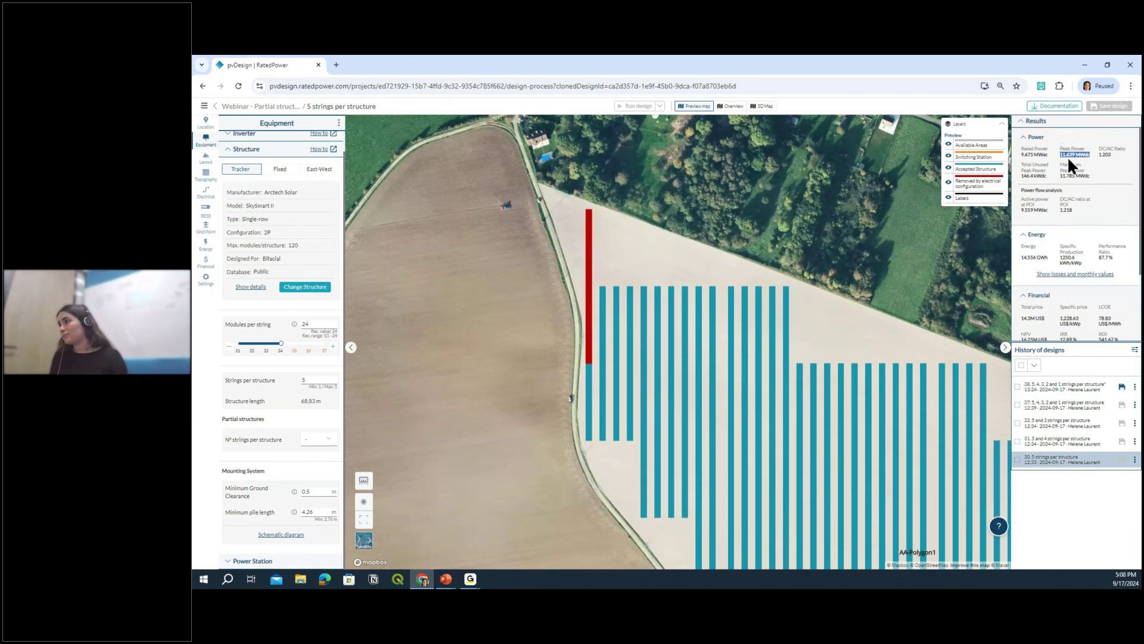
- Load the 5 and 4 strings per structure design from the history and review its partial structure options
{"action": "left_click", "coordinate": [1058, 456]}
{"action": "left_click", "coordinate": [1056, 448]}
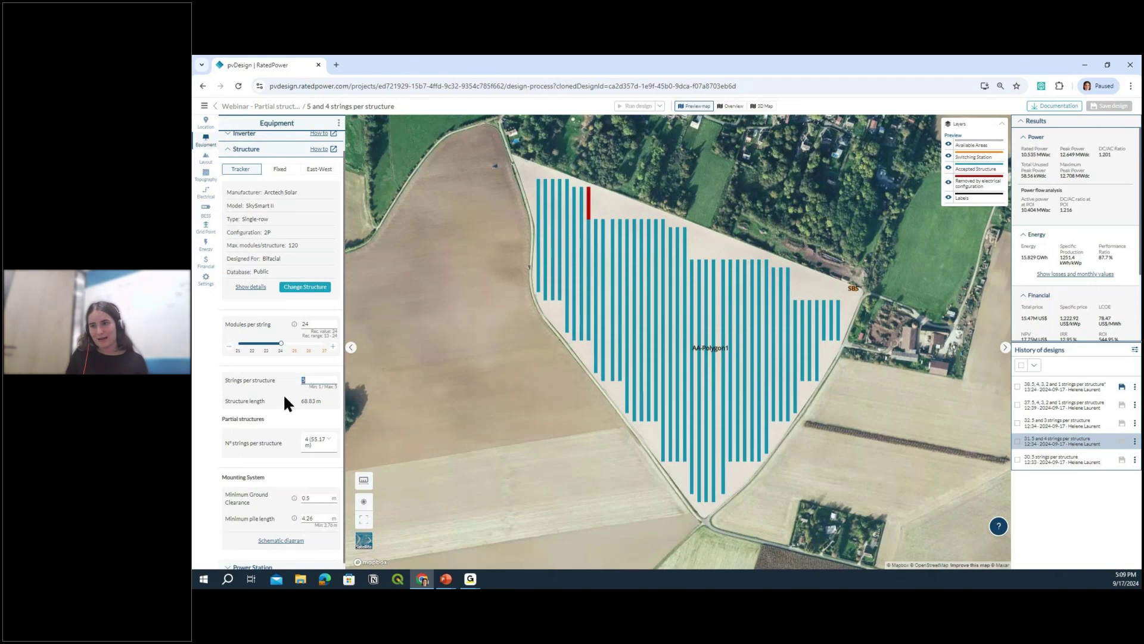
{"action": "left_click", "coordinate": [316, 448]}
{"action": "left_click", "coordinate": [316, 448]}
{"action": "left_click", "coordinate": [311, 446]}
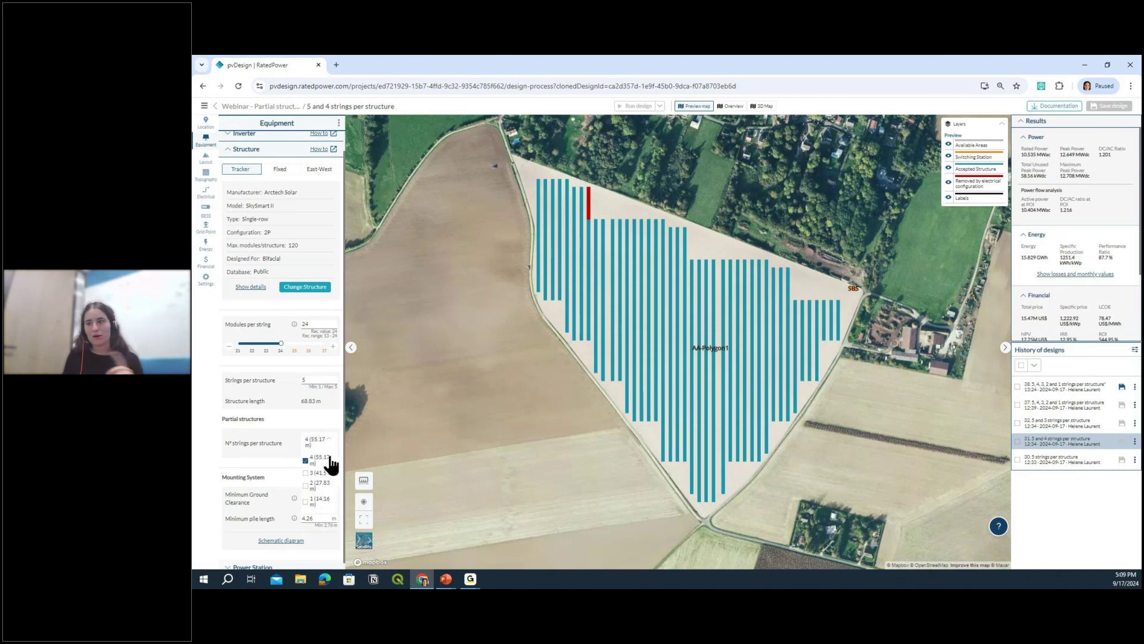
{"action": "left_click", "coordinate": [316, 448]}
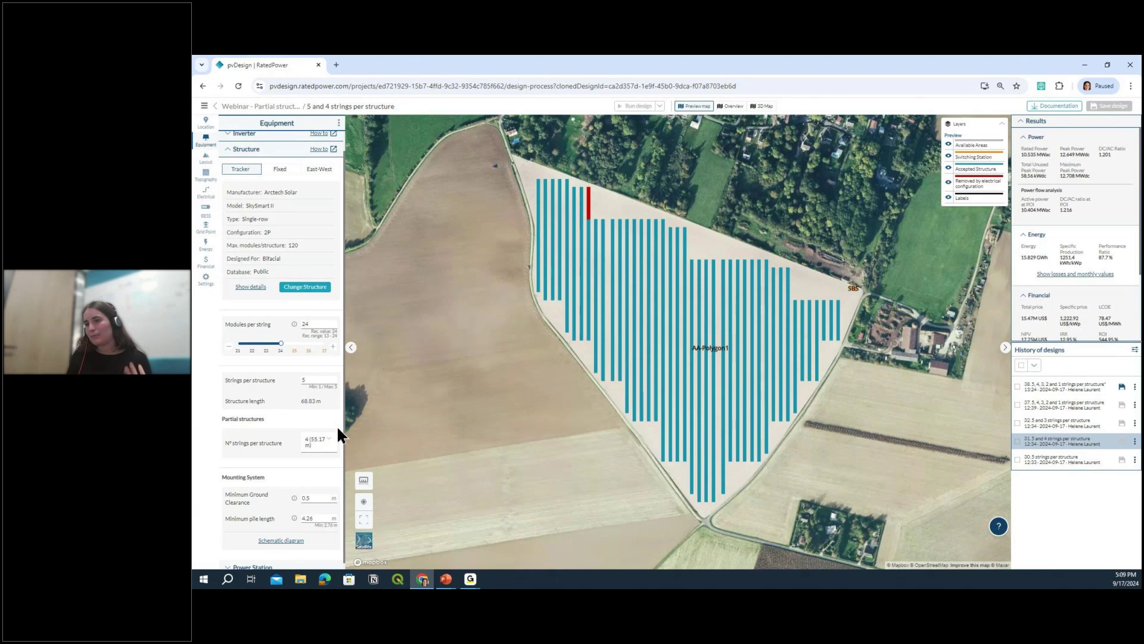
{"action": "scroll", "coordinate": [310, 441], "scroll_direction": "down", "scroll_amount": 1}
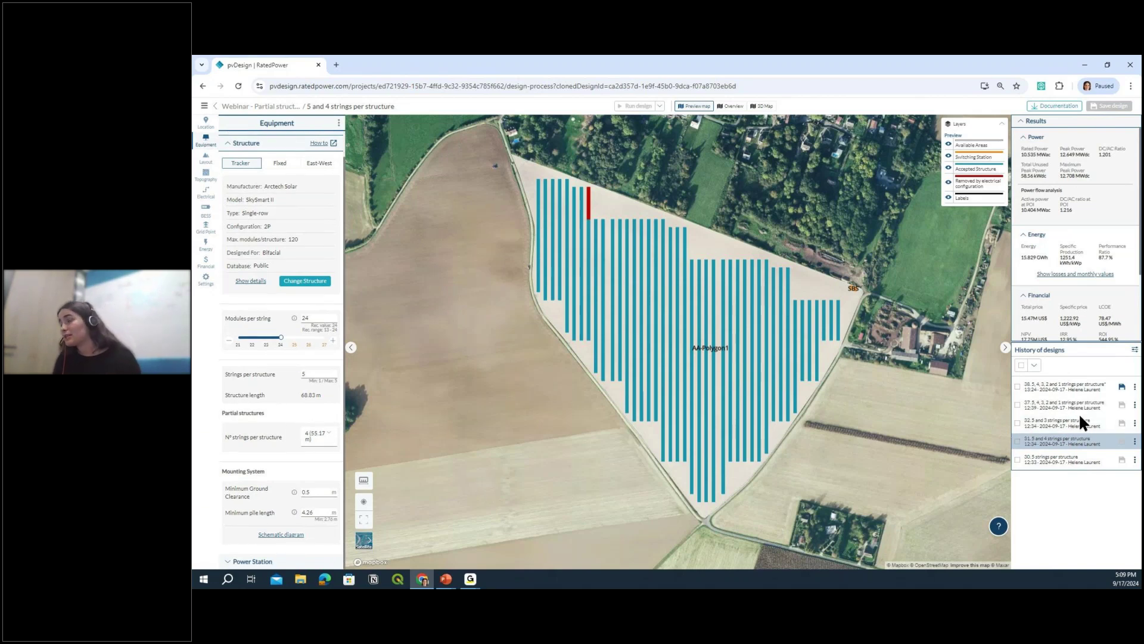
- Return to the Webinar - Partial structures project and compare all four of its designs
{"action": "left_click", "coordinate": [263, 109]}
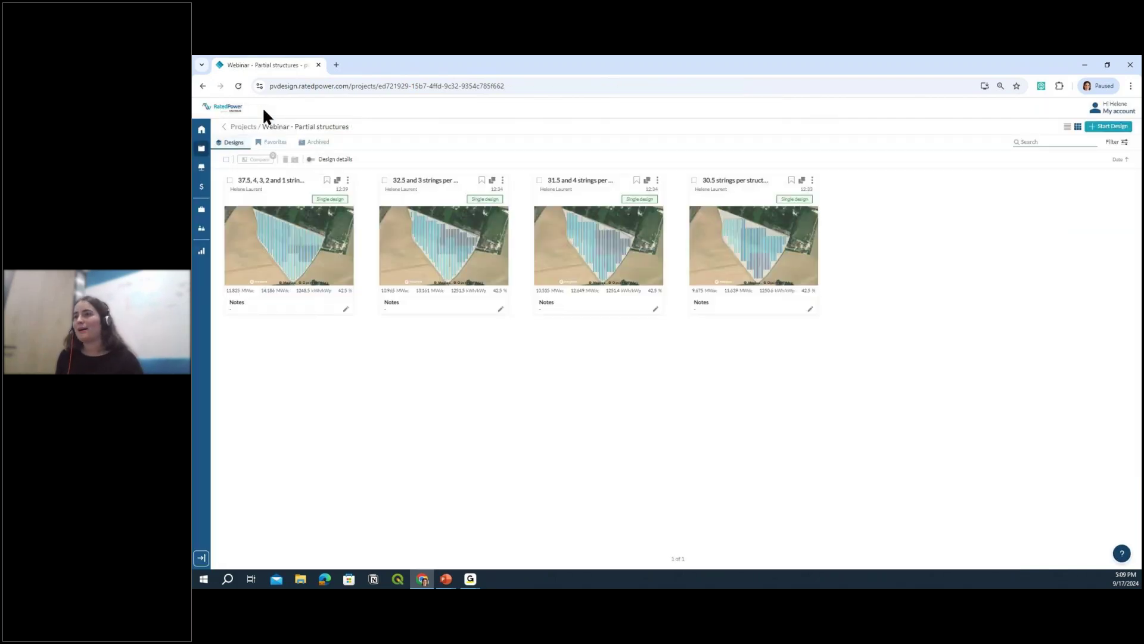
{"action": "left_click", "coordinate": [384, 181]}
{"action": "left_click", "coordinate": [539, 181]}
{"action": "left_click", "coordinate": [694, 181]}
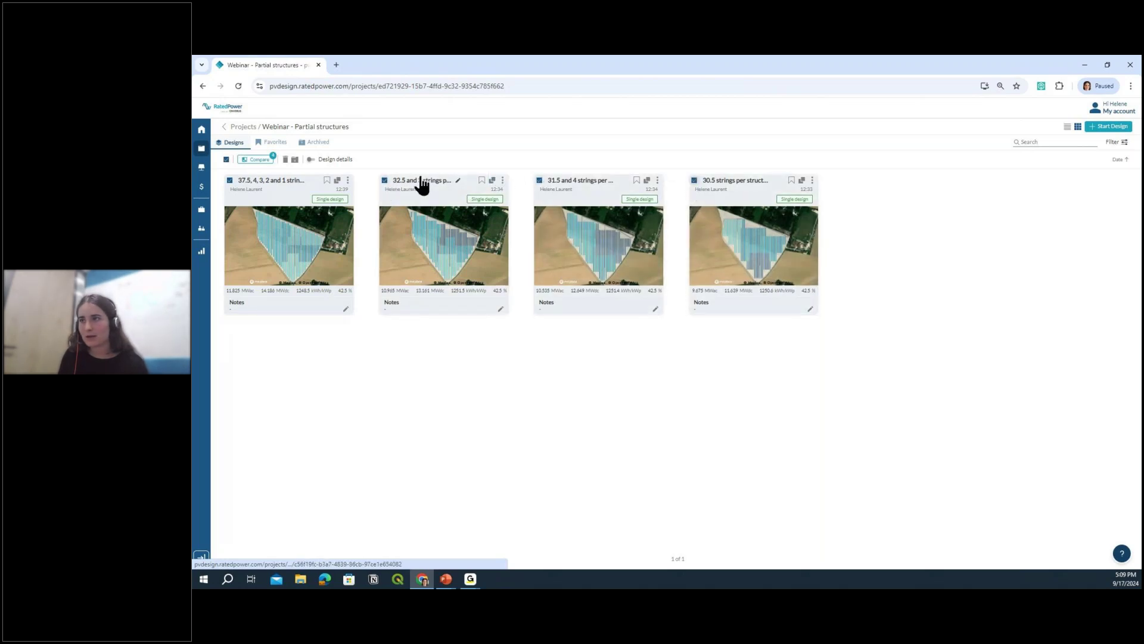
{"action": "left_click", "coordinate": [264, 162]}
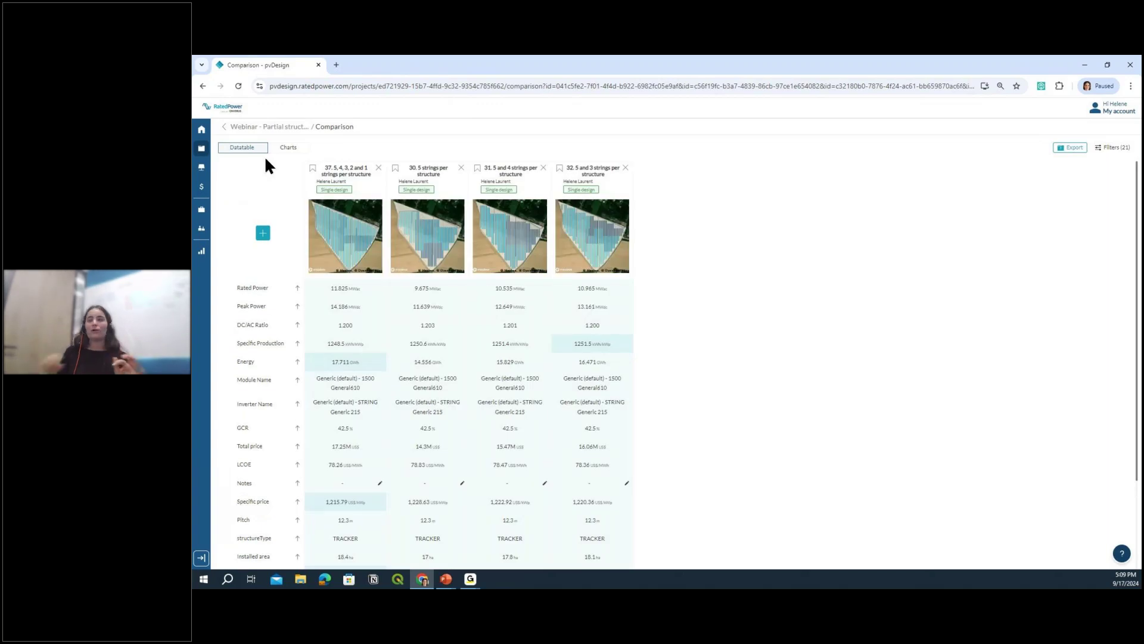
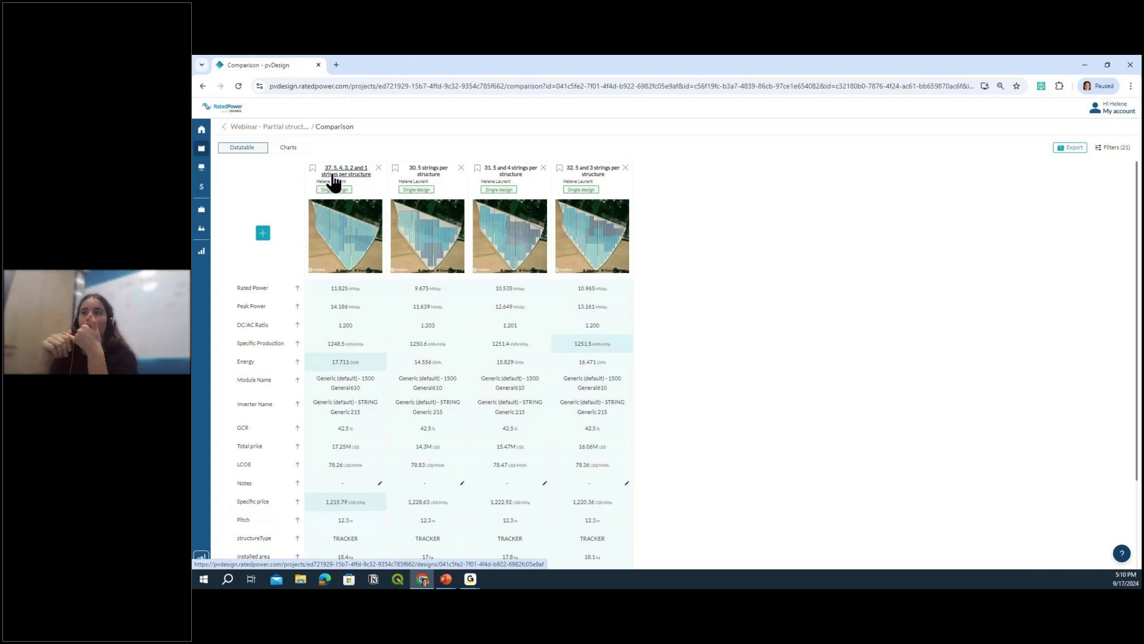
- Sort the compared designs by peak power in descending order and check the leading design's value
{"action": "scroll", "coordinate": [383, 238], "scroll_direction": "down", "scroll_amount": 3}
{"action": "scroll", "coordinate": [355, 296], "scroll_direction": "up", "scroll_amount": 3}
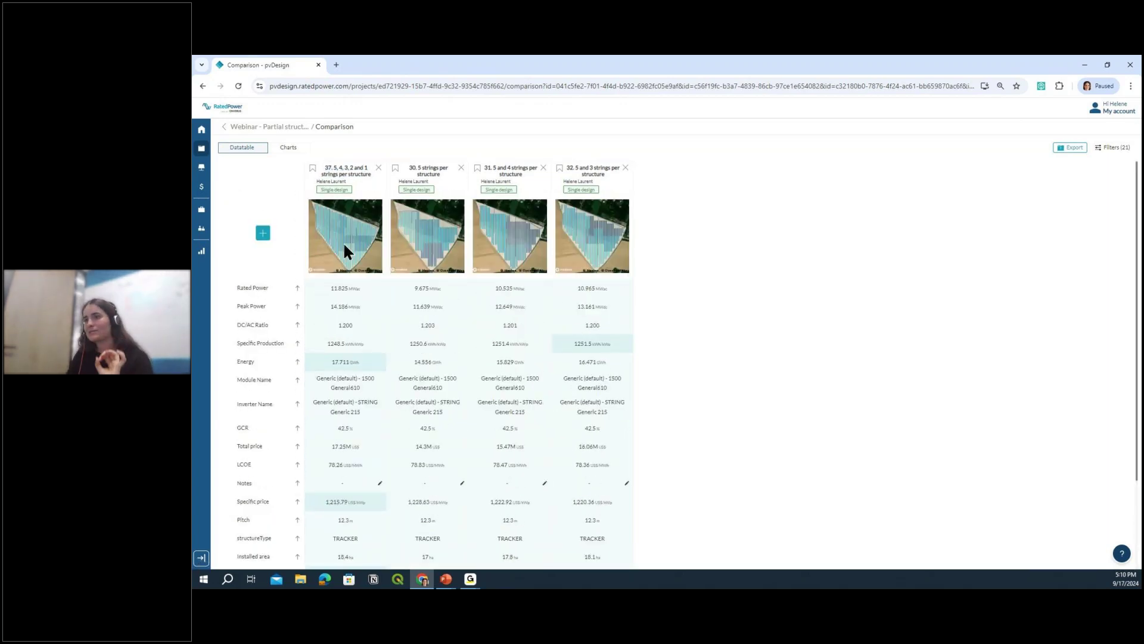
{"action": "scroll", "coordinate": [263, 298], "scroll_direction": "down", "scroll_amount": 1}
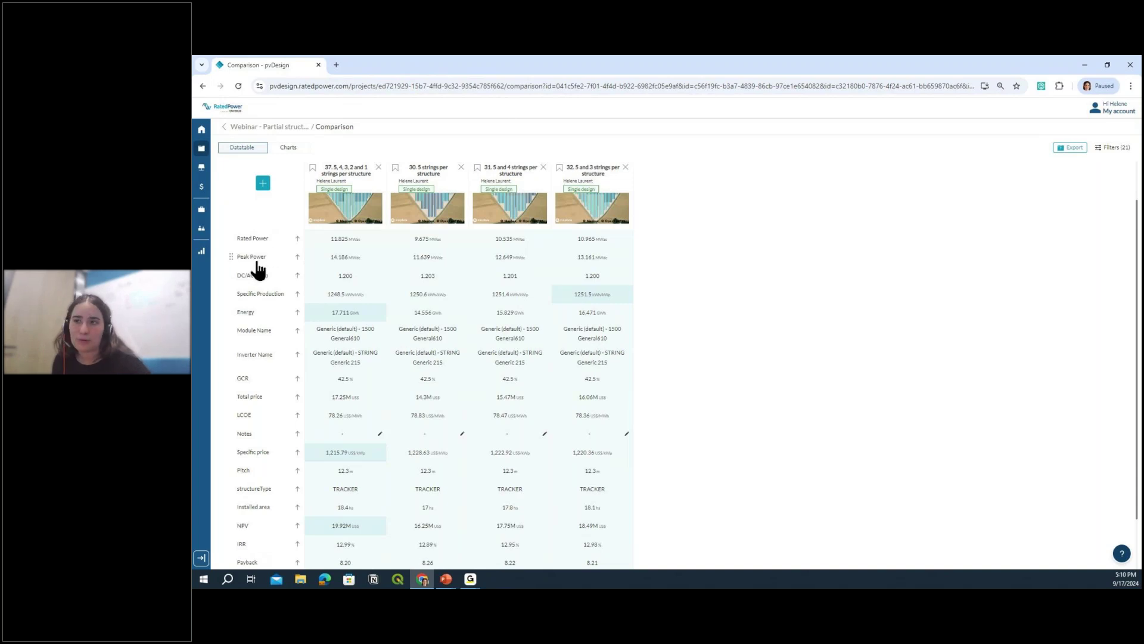
{"action": "left_click", "coordinate": [297, 257]}
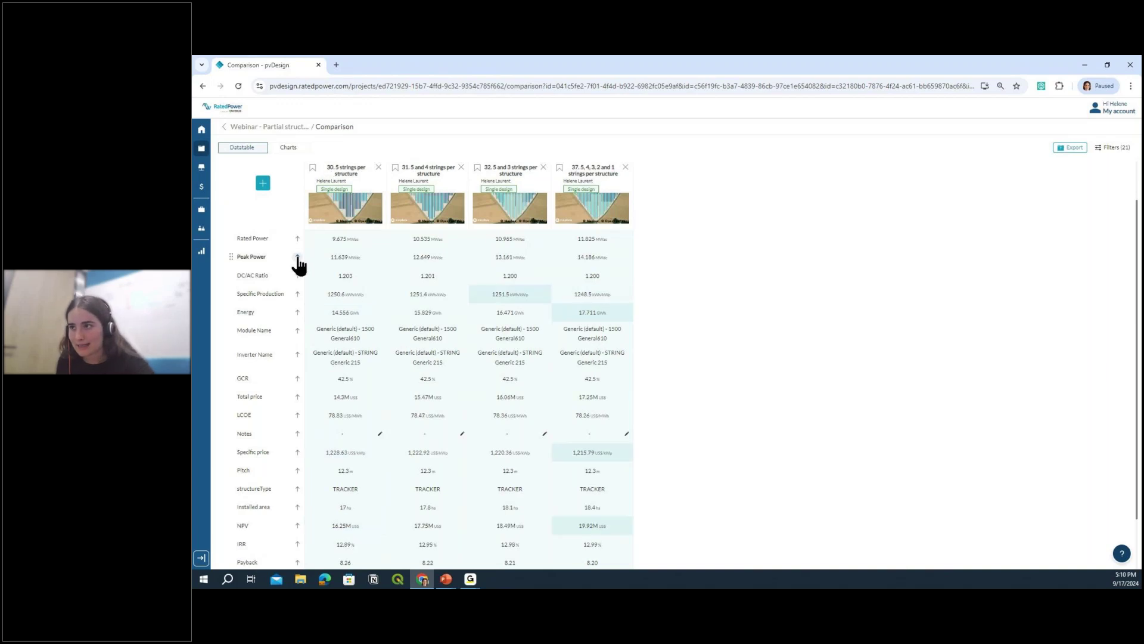
{"action": "left_click", "coordinate": [297, 257]}
{"action": "triple_click", "coordinate": [347, 256]}
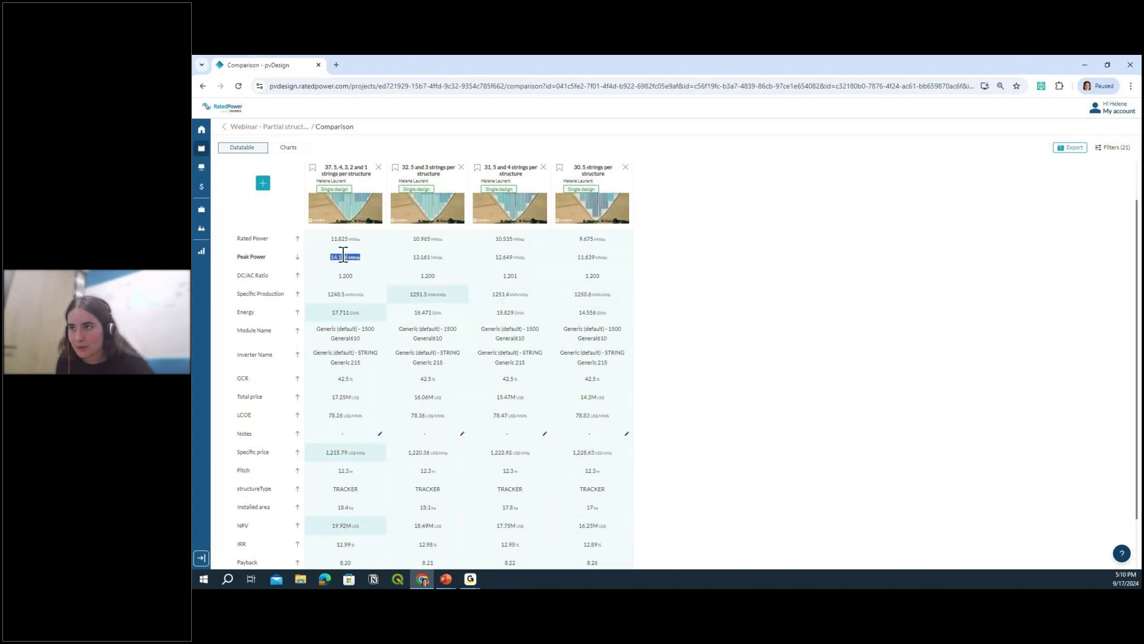
{"action": "left_click", "coordinate": [348, 251]}
{"action": "scroll", "coordinate": [349, 228], "scroll_direction": "up", "scroll_amount": 1}
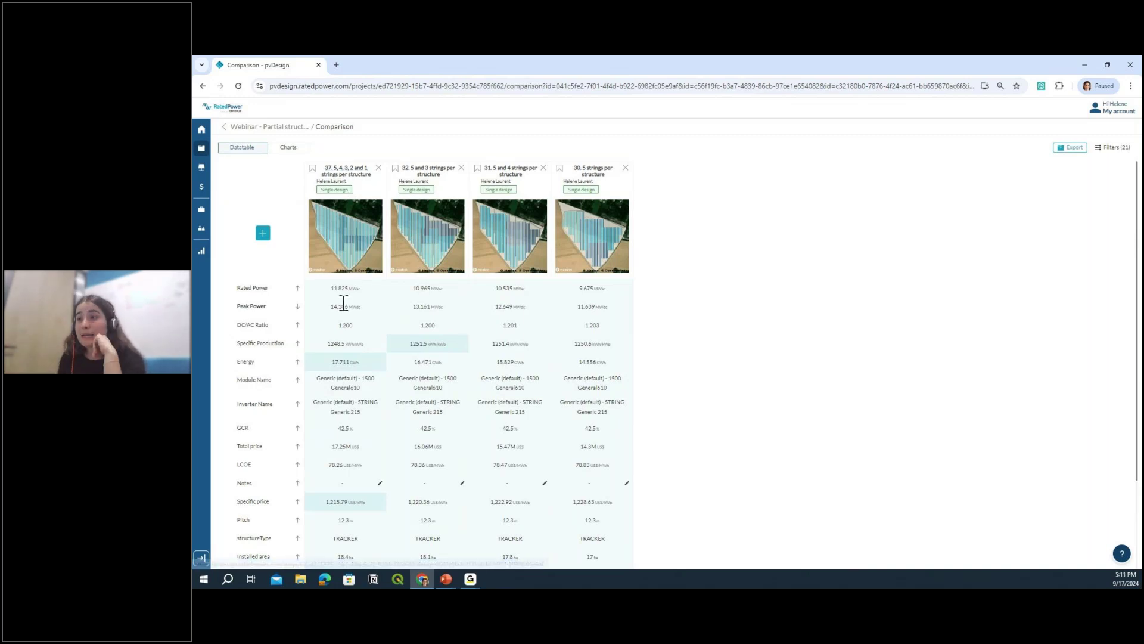
{"action": "scroll", "coordinate": [329, 305], "scroll_direction": "down", "scroll_amount": 1}
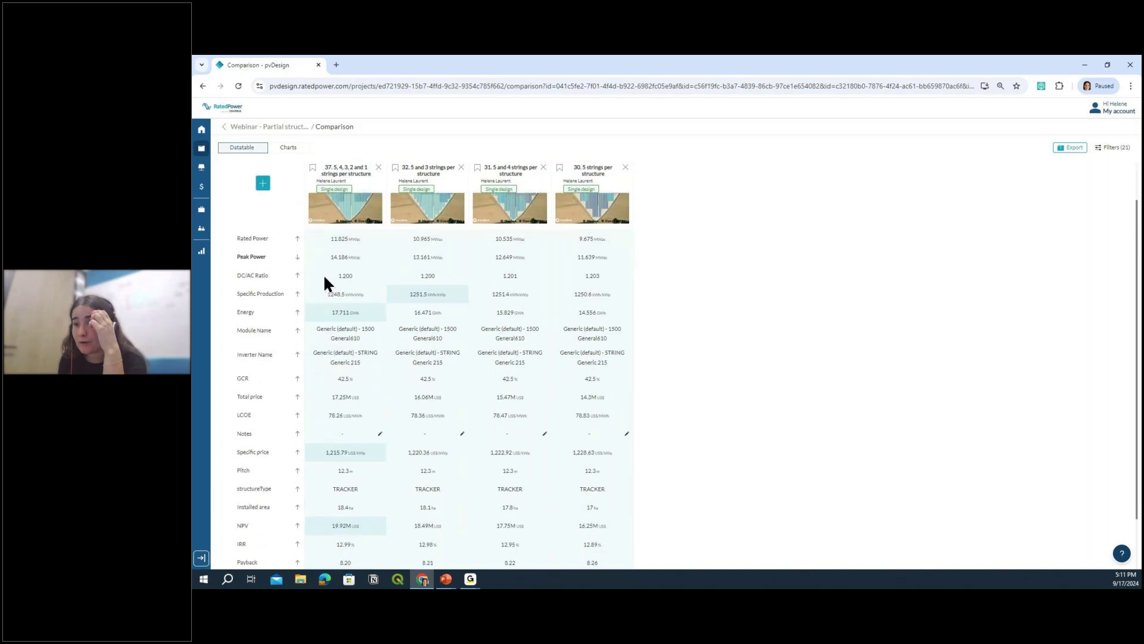
- Sort the compared designs by specific price in ascending order and check the leading design's value
{"action": "scroll", "coordinate": [375, 340], "scroll_direction": "down", "scroll_amount": 1}
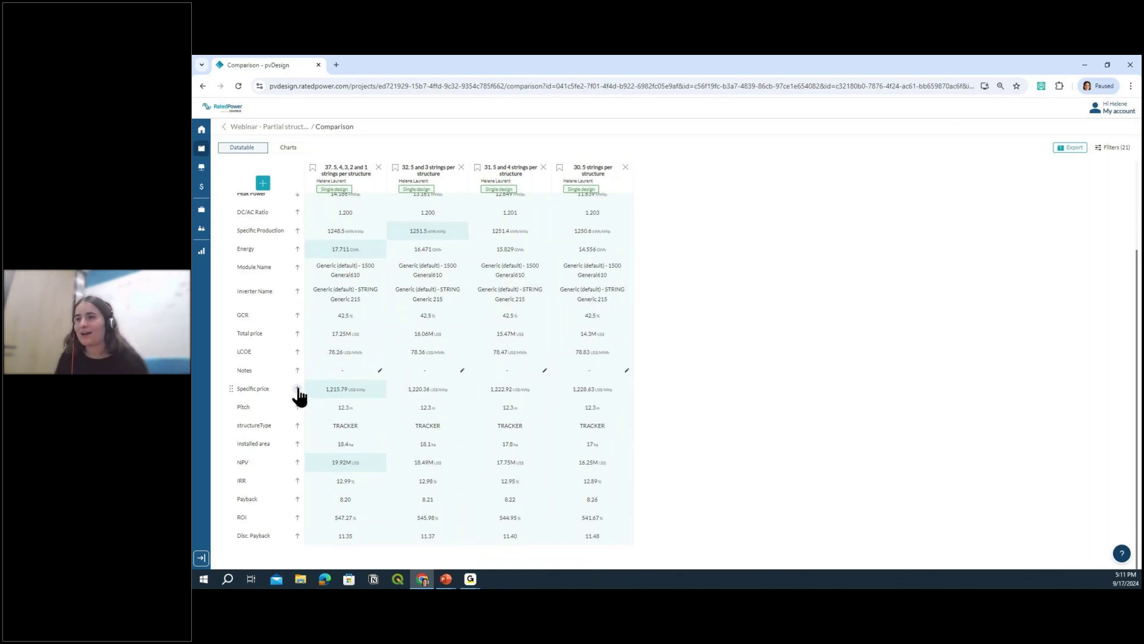
{"action": "triple_click", "coordinate": [336, 389]}
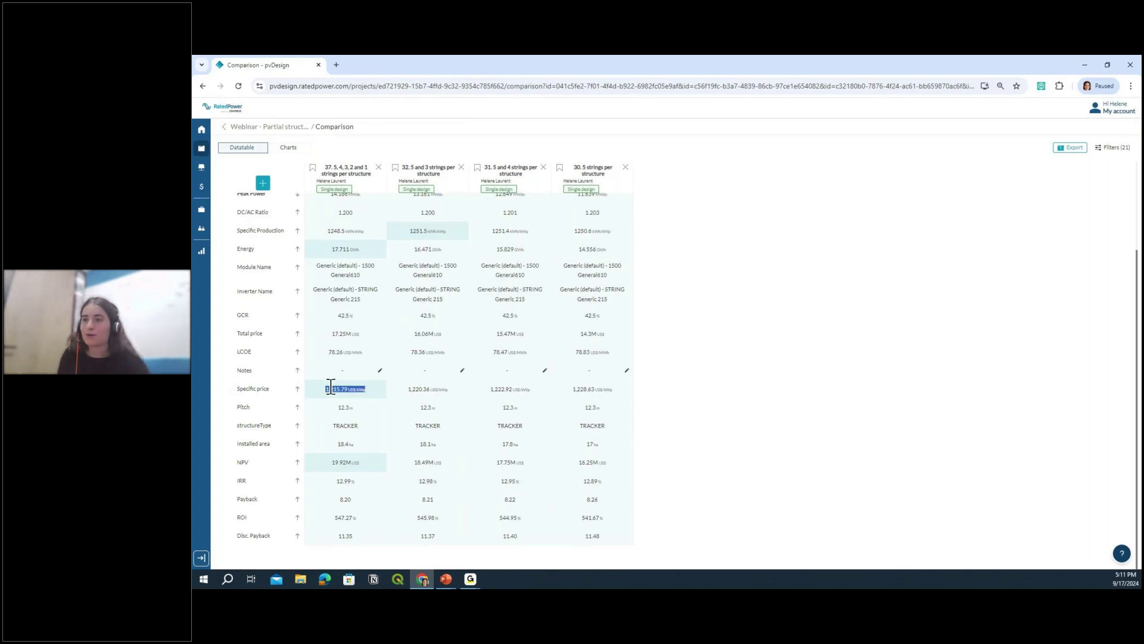
{"action": "left_click", "coordinate": [298, 390]}
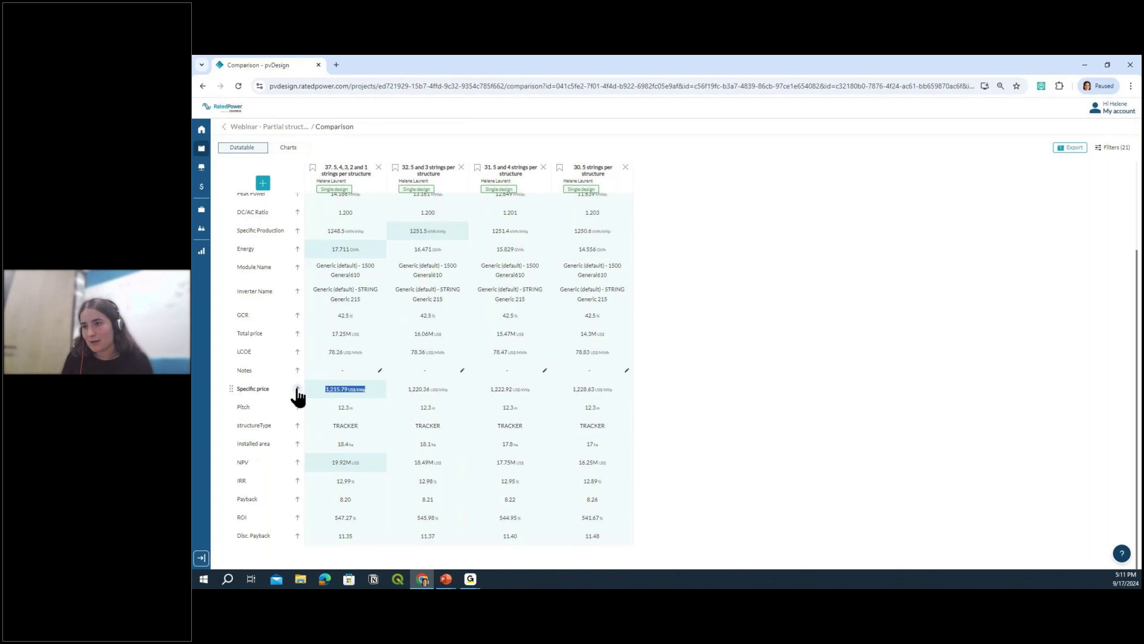
{"action": "left_click", "coordinate": [297, 390]}
{"action": "left_click", "coordinate": [298, 391]}
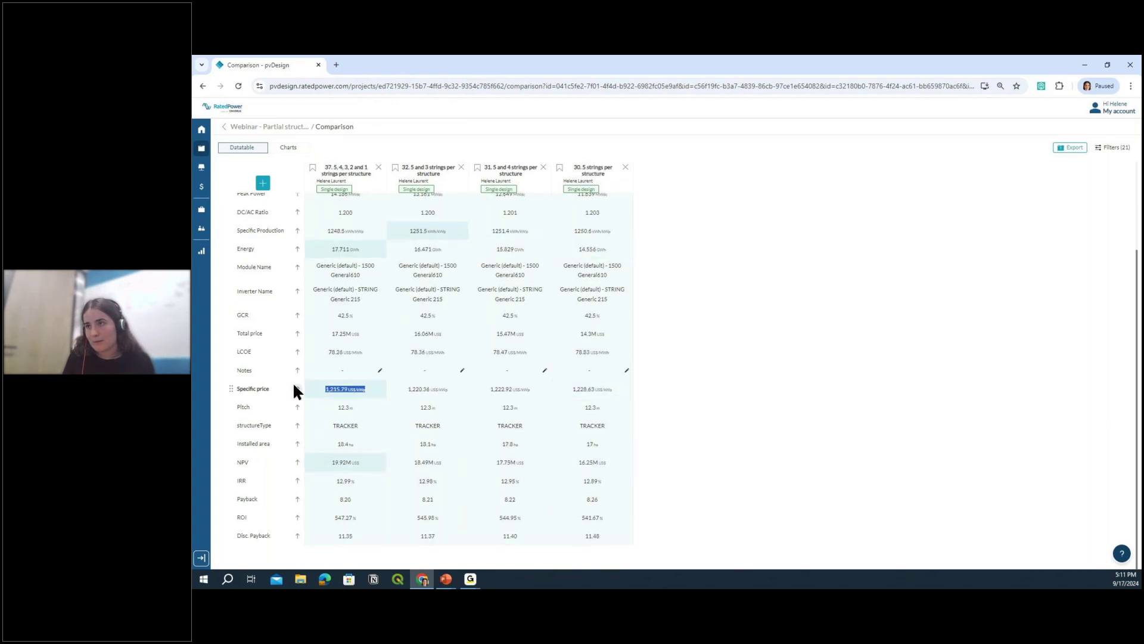
{"action": "triple_click", "coordinate": [364, 389]}
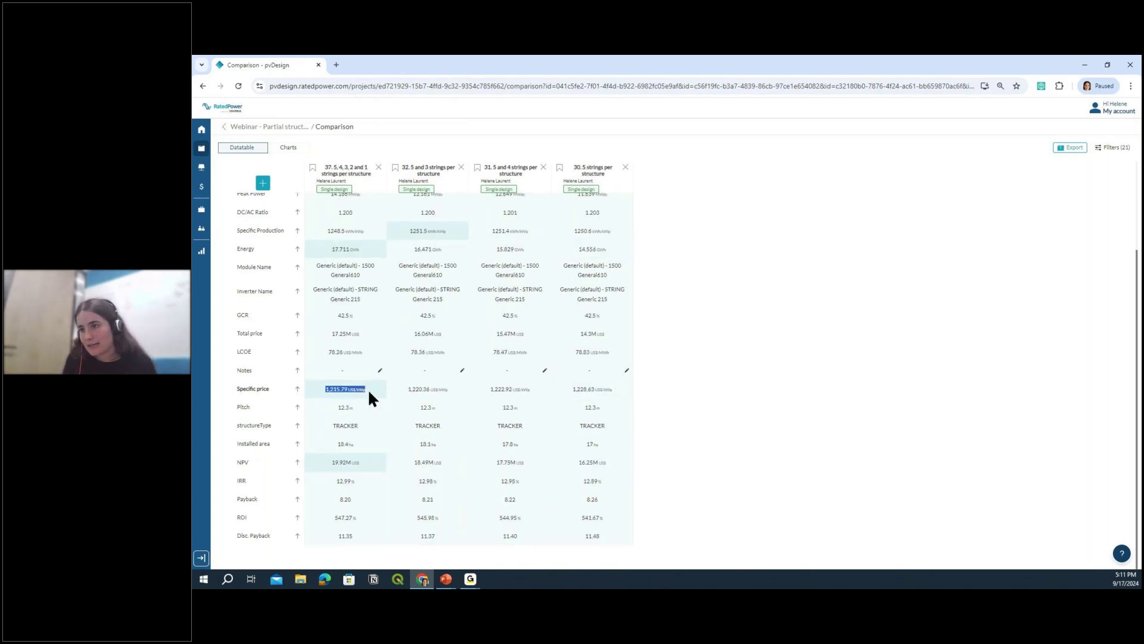
- Review the power, price and financial rows across the four compared designs
{"action": "scroll", "coordinate": [367, 389], "scroll_direction": "up", "scroll_amount": 3}
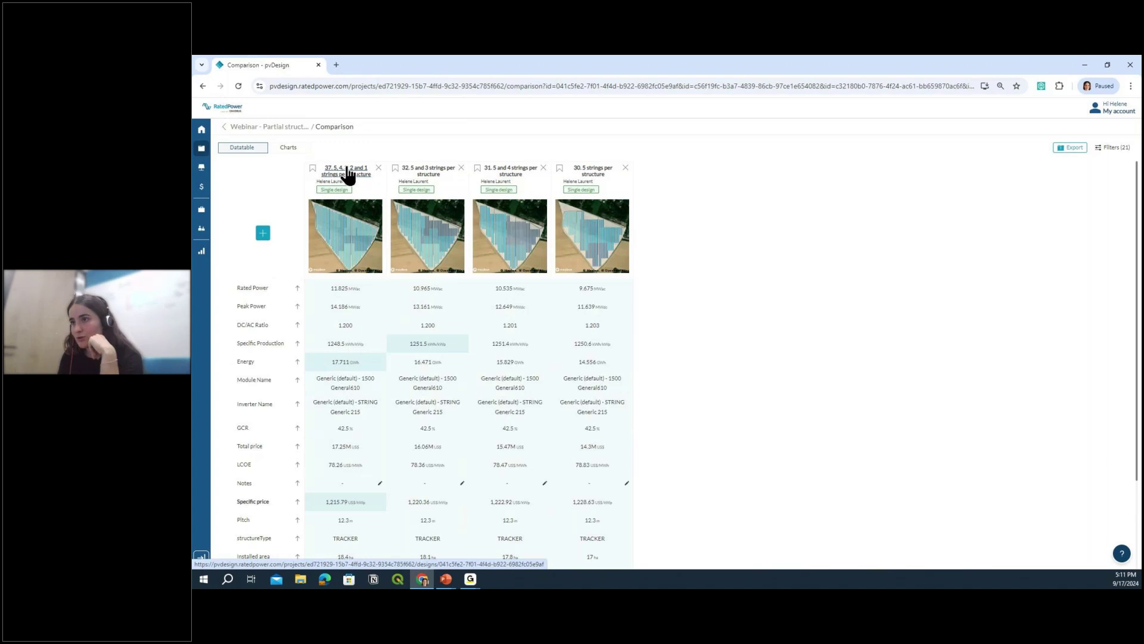
{"action": "scroll", "coordinate": [369, 359], "scroll_direction": "down", "scroll_amount": 2}
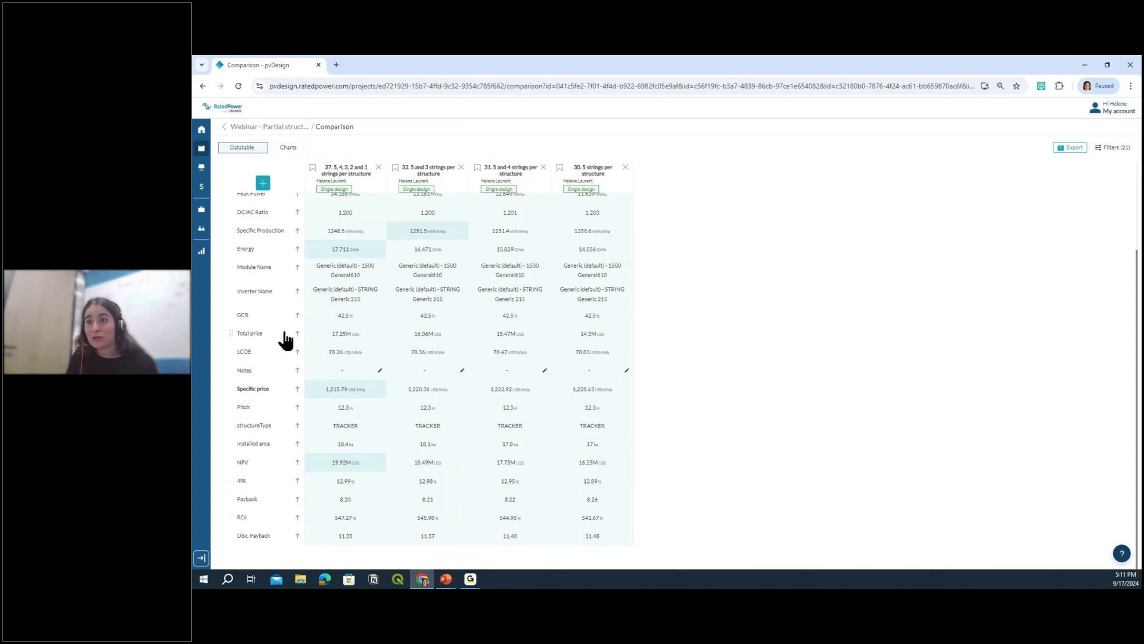
{"action": "scroll", "coordinate": [281, 300], "scroll_direction": "up", "scroll_amount": 2}
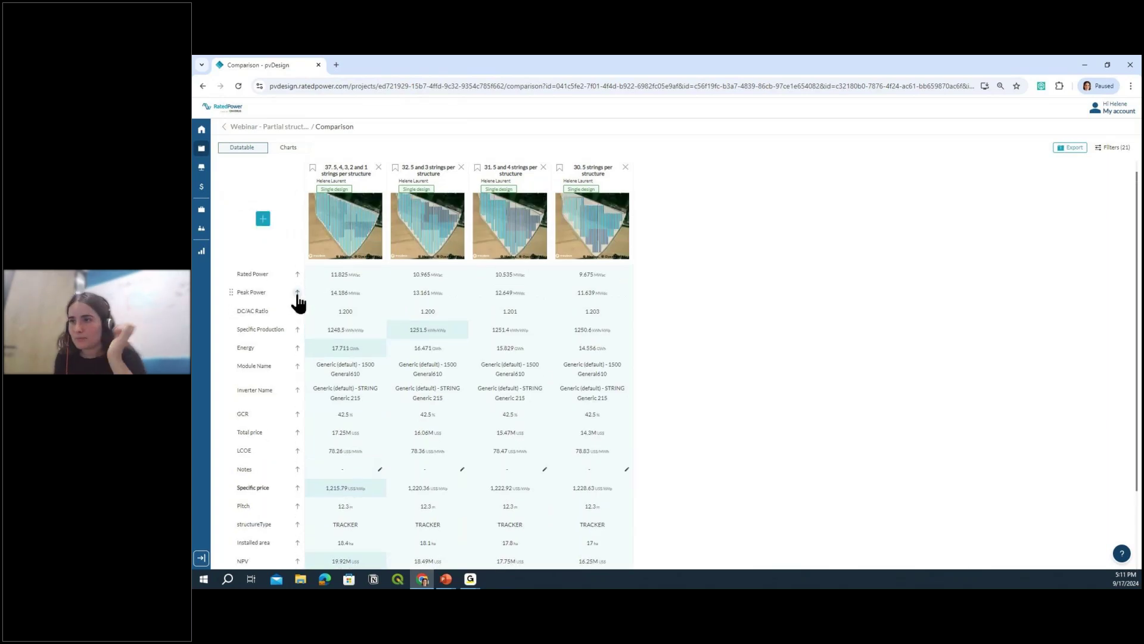
{"action": "scroll", "coordinate": [298, 324], "scroll_direction": "down", "scroll_amount": 2}
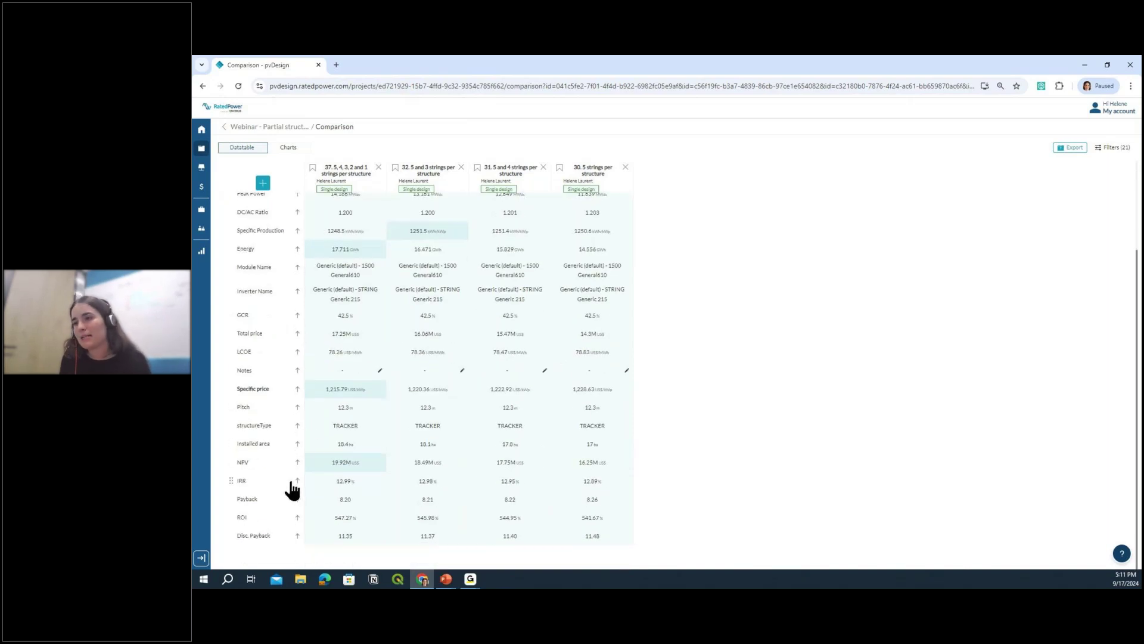
{"action": "scroll", "coordinate": [292, 490], "scroll_direction": "up", "scroll_amount": 2}
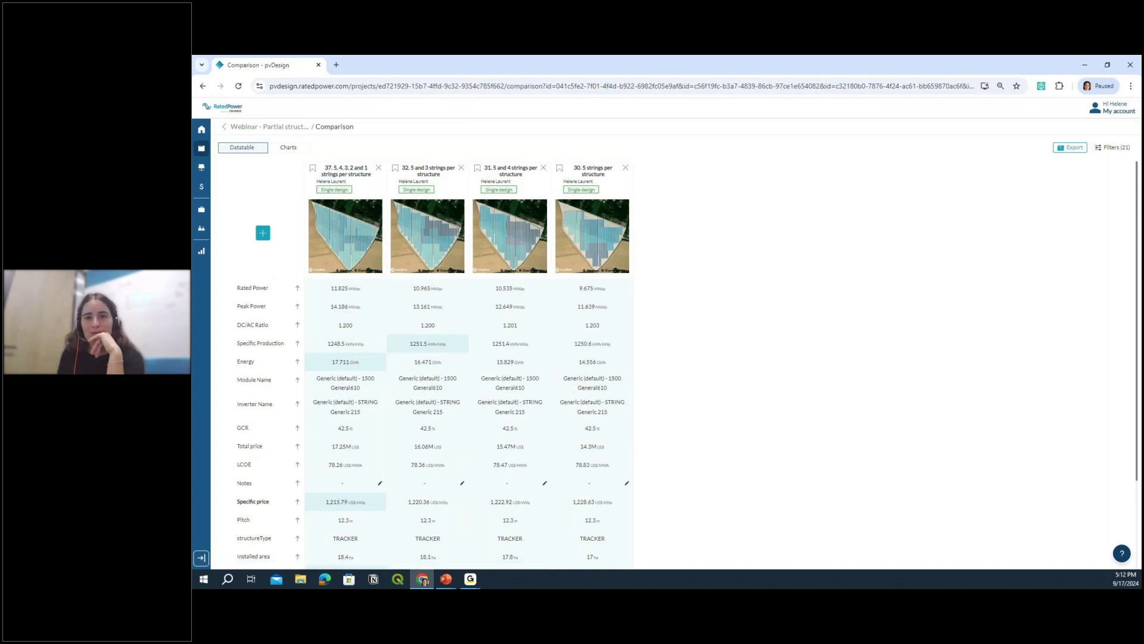
{"action": "key", "text": "alt+Tab"}
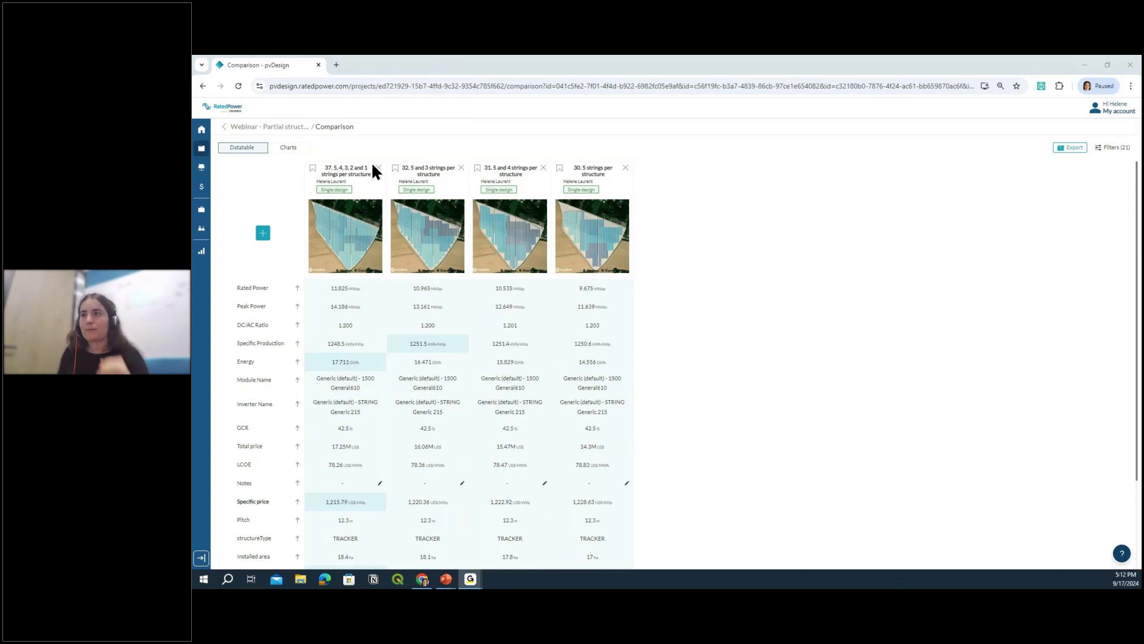
{"action": "scroll", "coordinate": [359, 185], "scroll_direction": "down", "scroll_amount": 1}
{"action": "scroll", "coordinate": [357, 188], "scroll_direction": "up", "scroll_amount": 1}
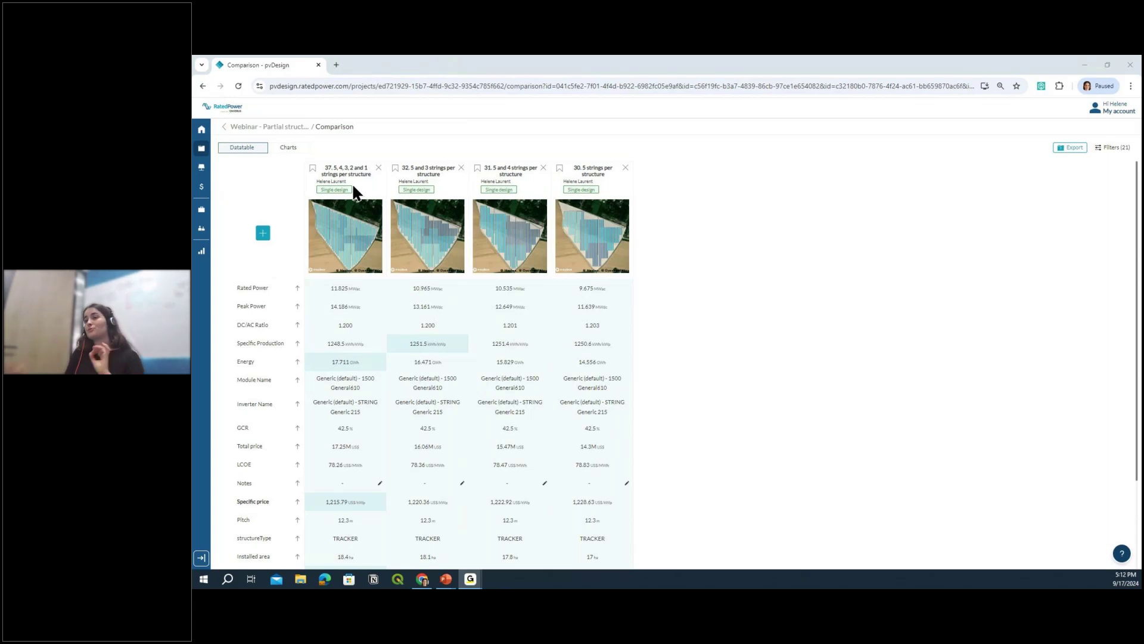
- Open and clone the 5, 4, 3, 2 and 1 strings per structure design, and inspect the removed structures along the northern boundary
{"action": "left_click", "coordinate": [355, 176]}
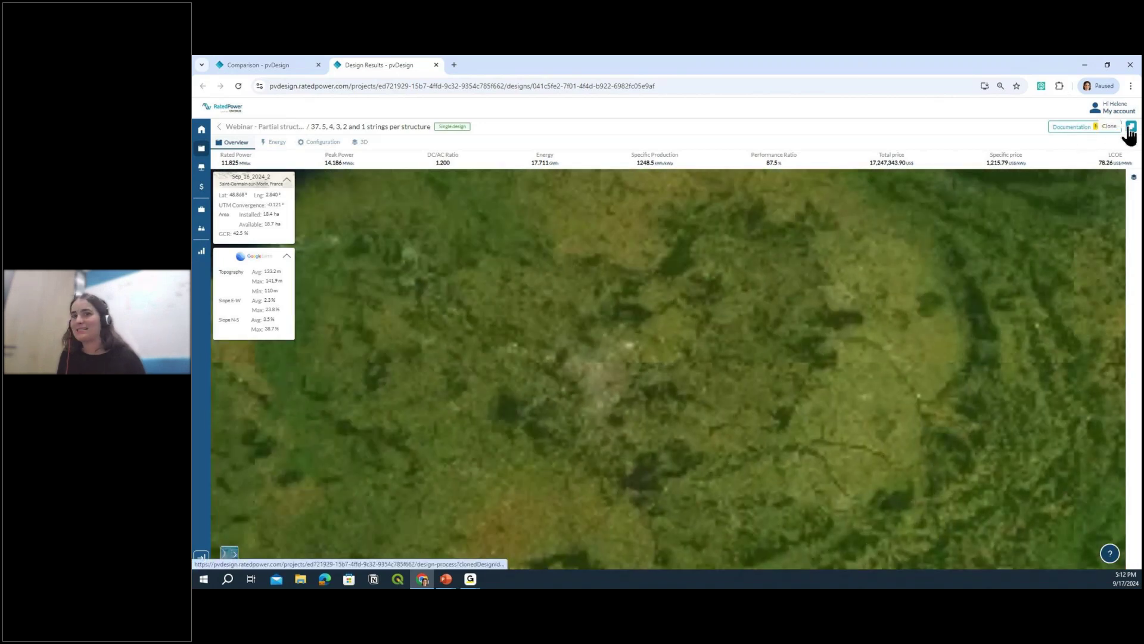
{"action": "left_click", "coordinate": [1129, 127]}
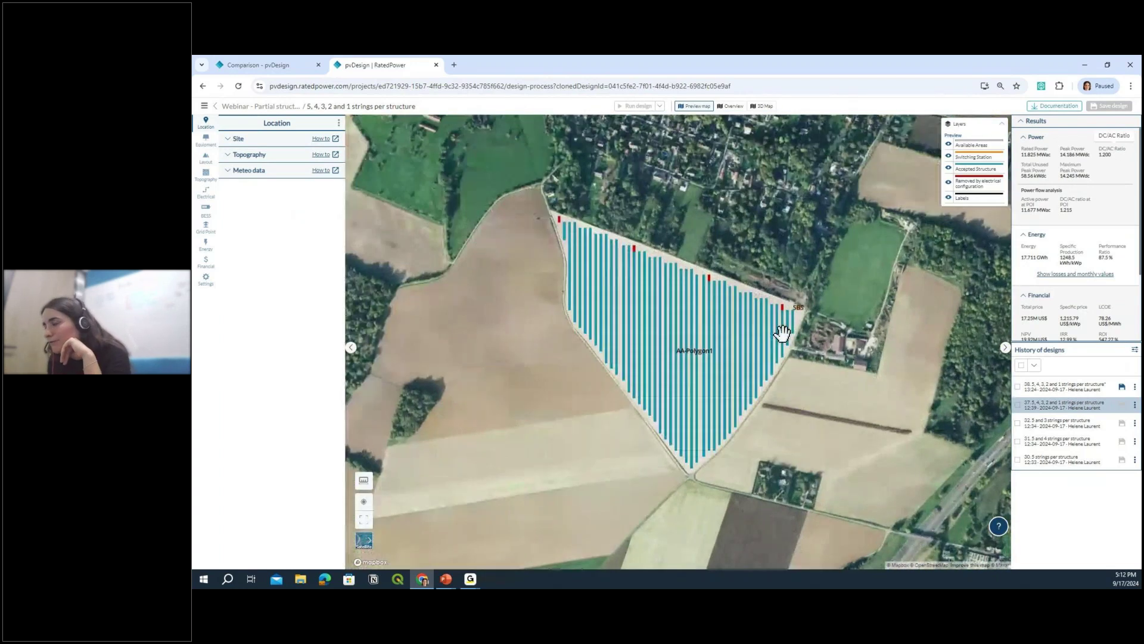
{"action": "scroll", "coordinate": [782, 332], "scroll_direction": "up", "scroll_amount": 3}
{"action": "scroll", "coordinate": [807, 184], "scroll_direction": "up", "scroll_amount": 2}
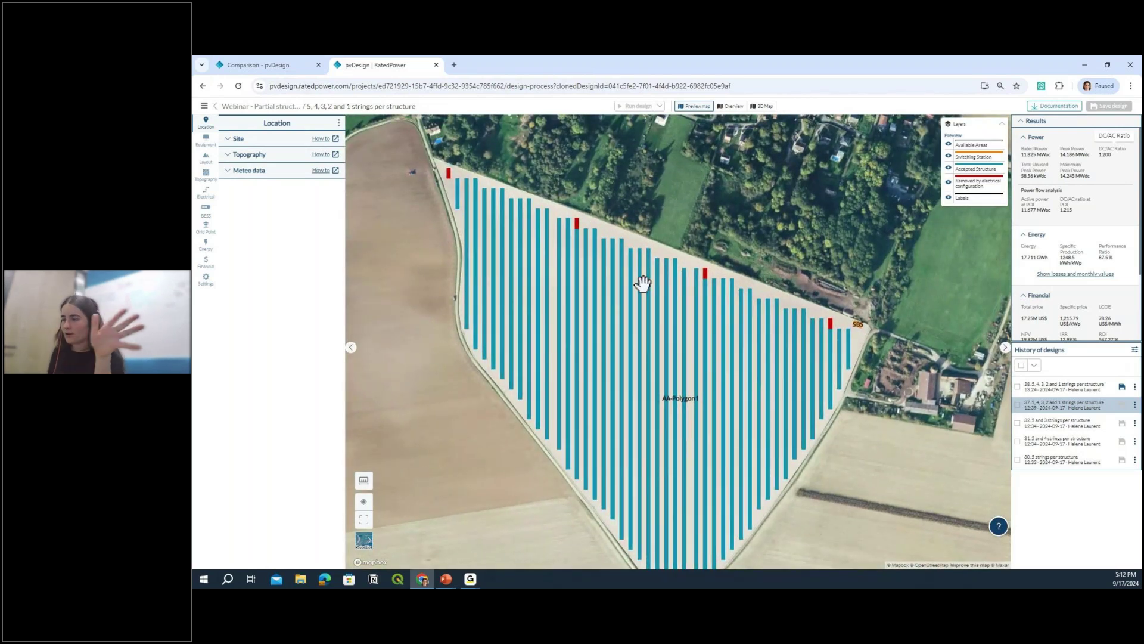
{"action": "left_click_drag", "start_coordinate": [646, 368], "coordinate": [633, 337]}
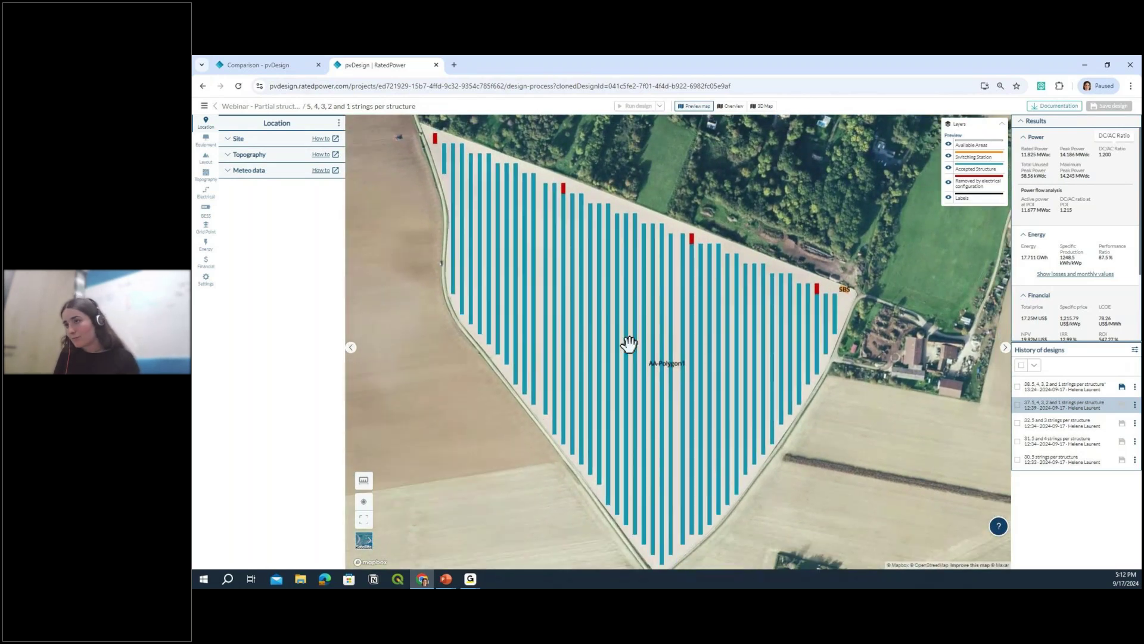
{"action": "scroll", "coordinate": [516, 161], "scroll_direction": "up", "scroll_amount": 3}
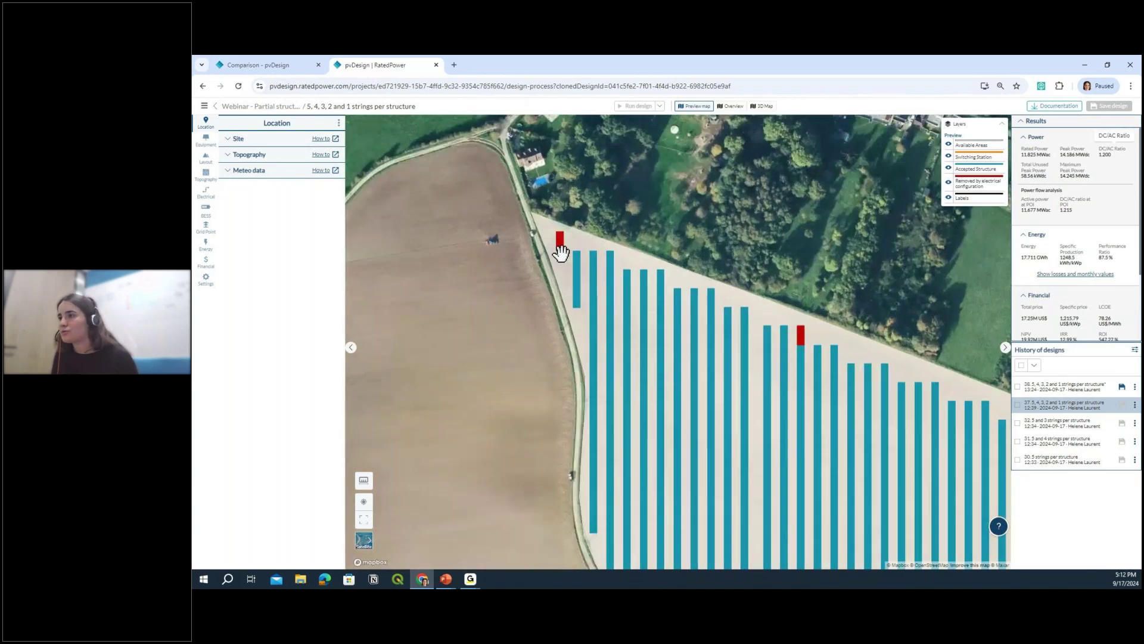
{"action": "scroll", "coordinate": [646, 281], "scroll_direction": "up", "scroll_amount": 2}
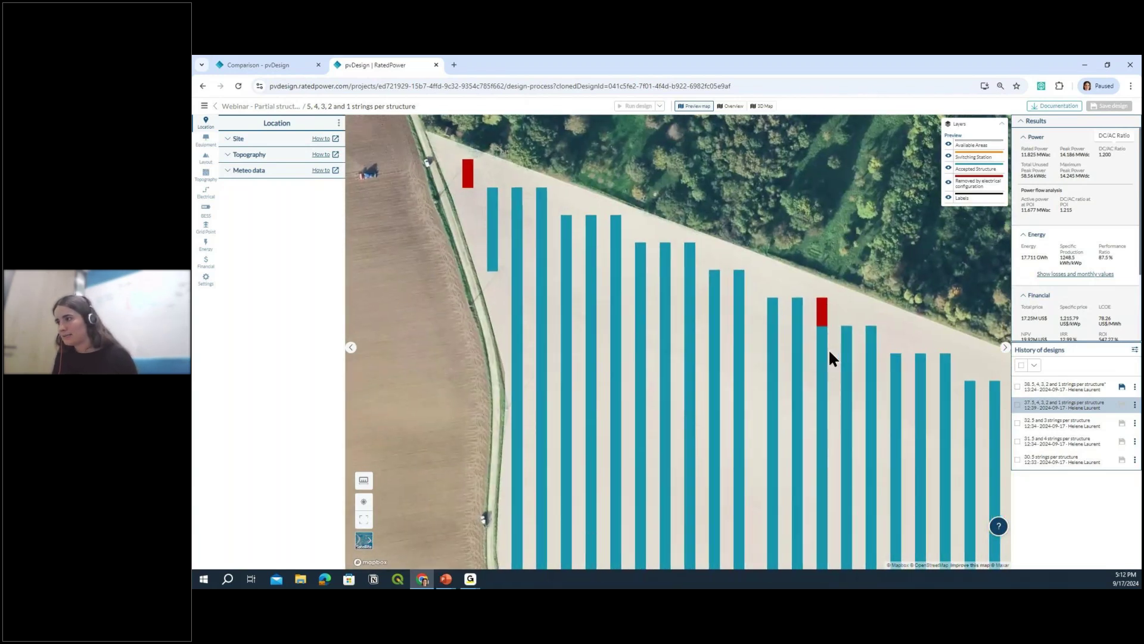
- Hide and reshow the structures removed by electrical configuration, and inspect their distribution across the site
{"action": "scroll", "coordinate": [830, 351], "scroll_direction": "down", "scroll_amount": 5}
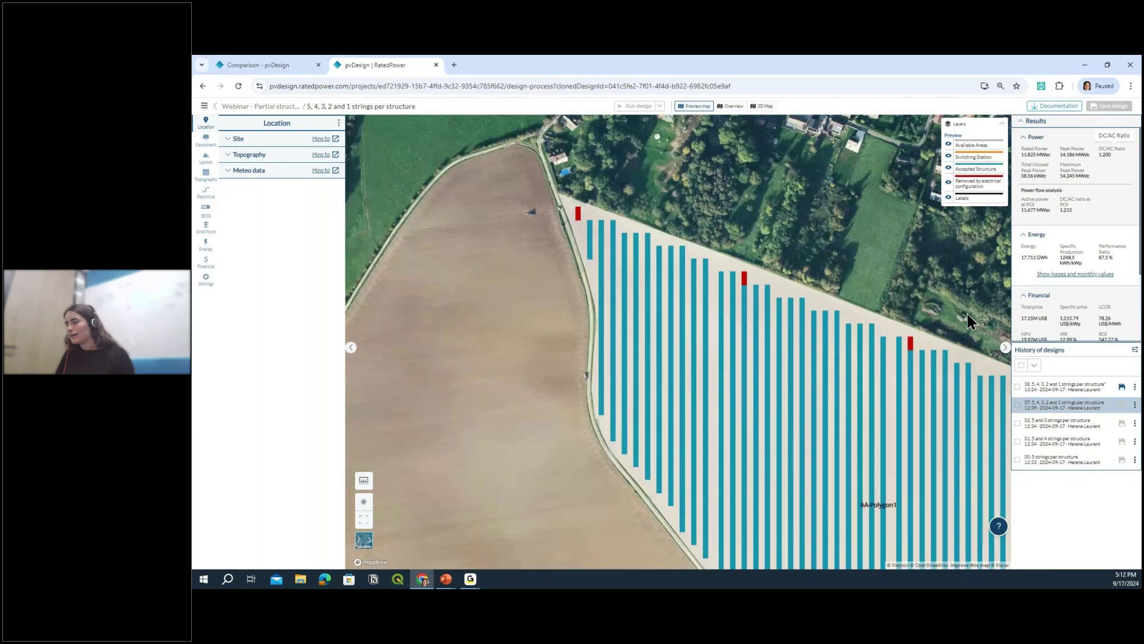
{"action": "left_click_drag", "start_coordinate": [968, 322], "coordinate": [912, 298]}
{"action": "double_click", "coordinate": [978, 184]}
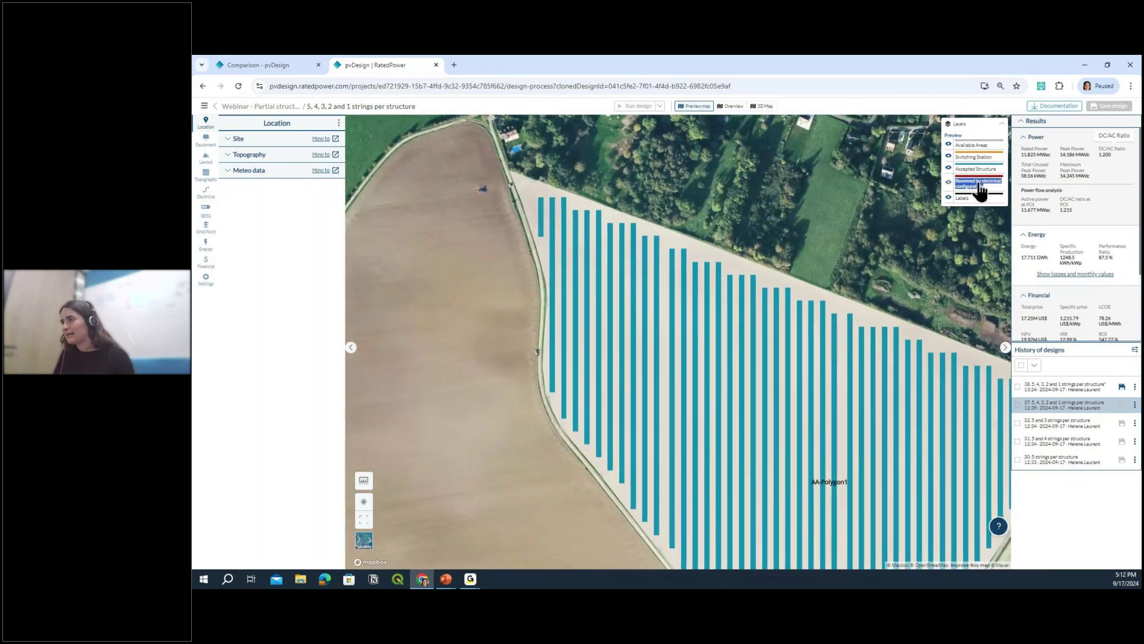
{"action": "left_click", "coordinate": [948, 183]}
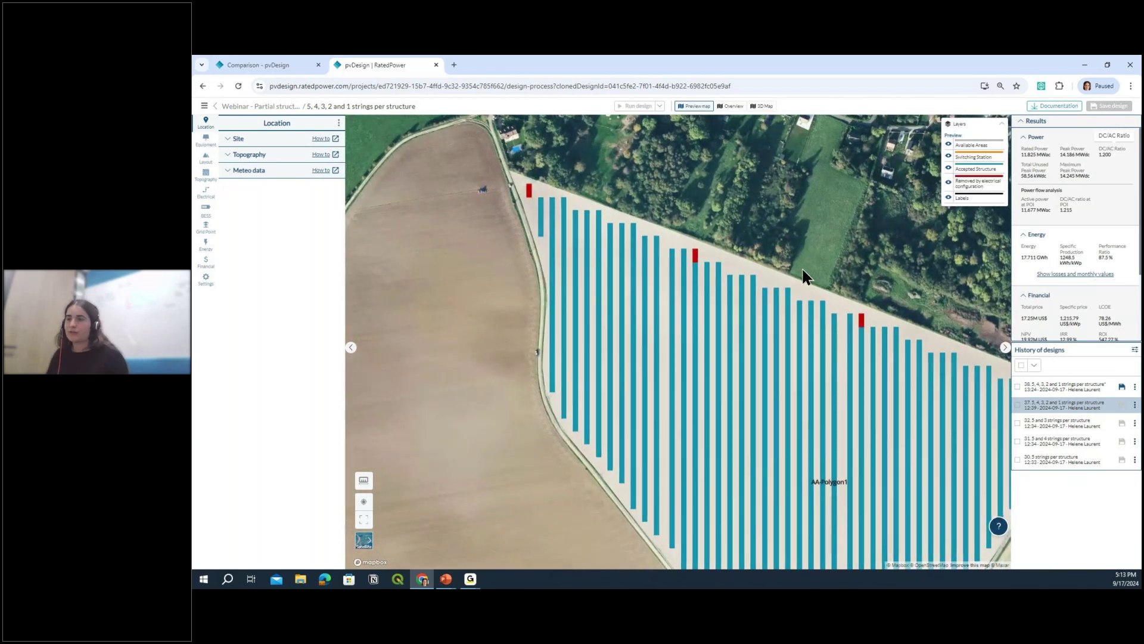
{"action": "scroll", "coordinate": [521, 388], "scroll_direction": "down", "scroll_amount": 1}
{"action": "scroll", "coordinate": [520, 389], "scroll_direction": "down", "scroll_amount": 2}
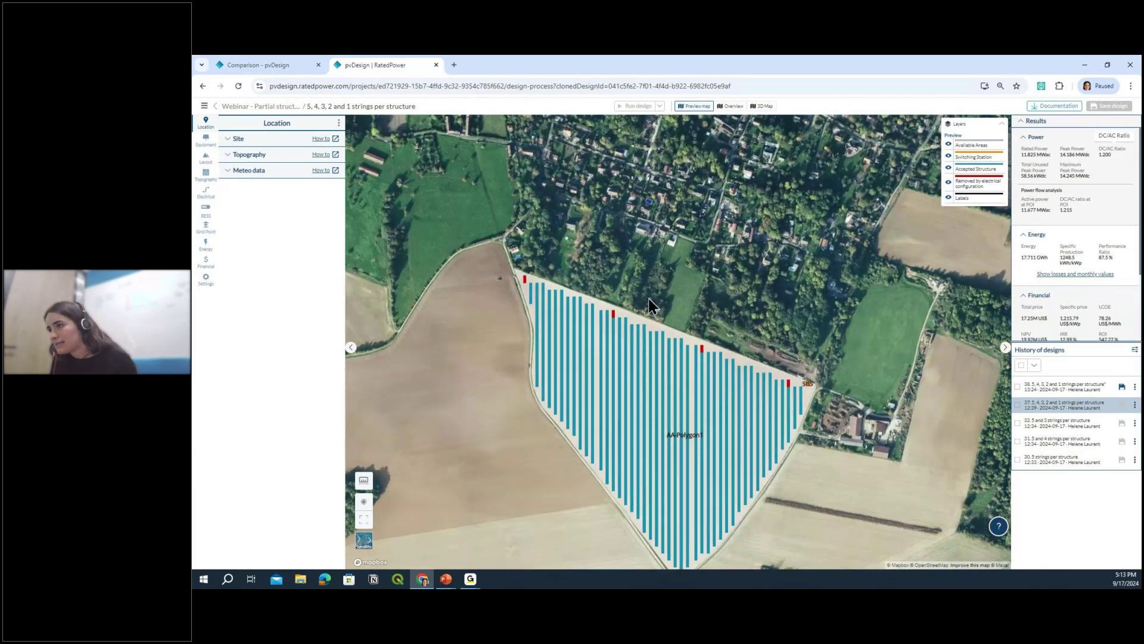
- Inspect the northwestern part of the layout in the overview map, and return to the preview map
{"action": "left_click", "coordinate": [733, 107]}
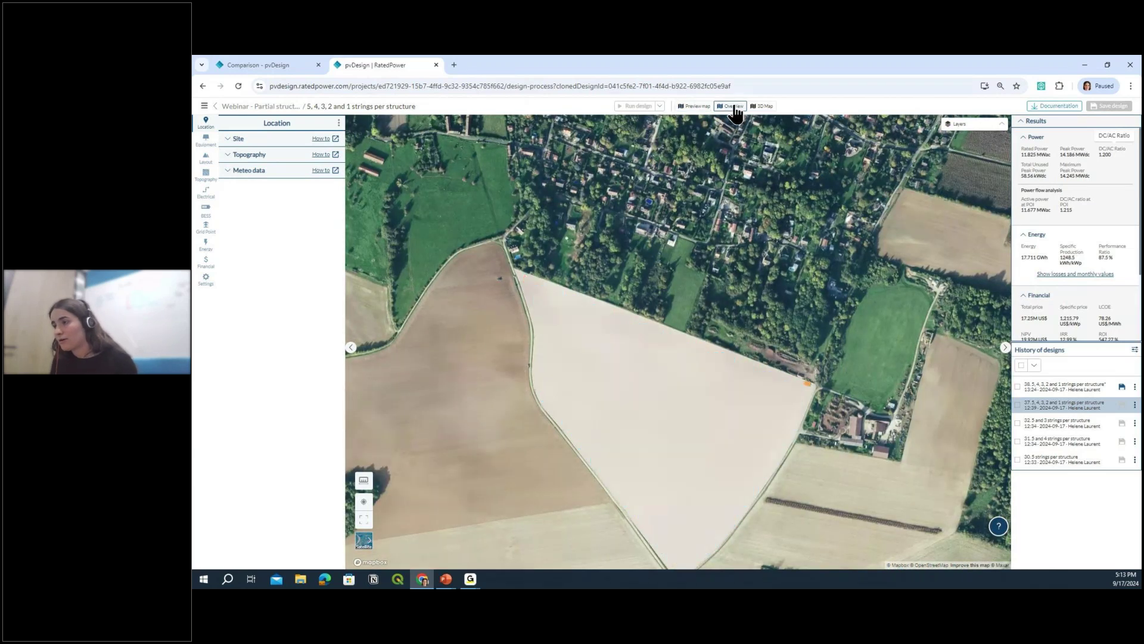
{"action": "scroll", "coordinate": [471, 152], "scroll_direction": "up", "scroll_amount": 3}
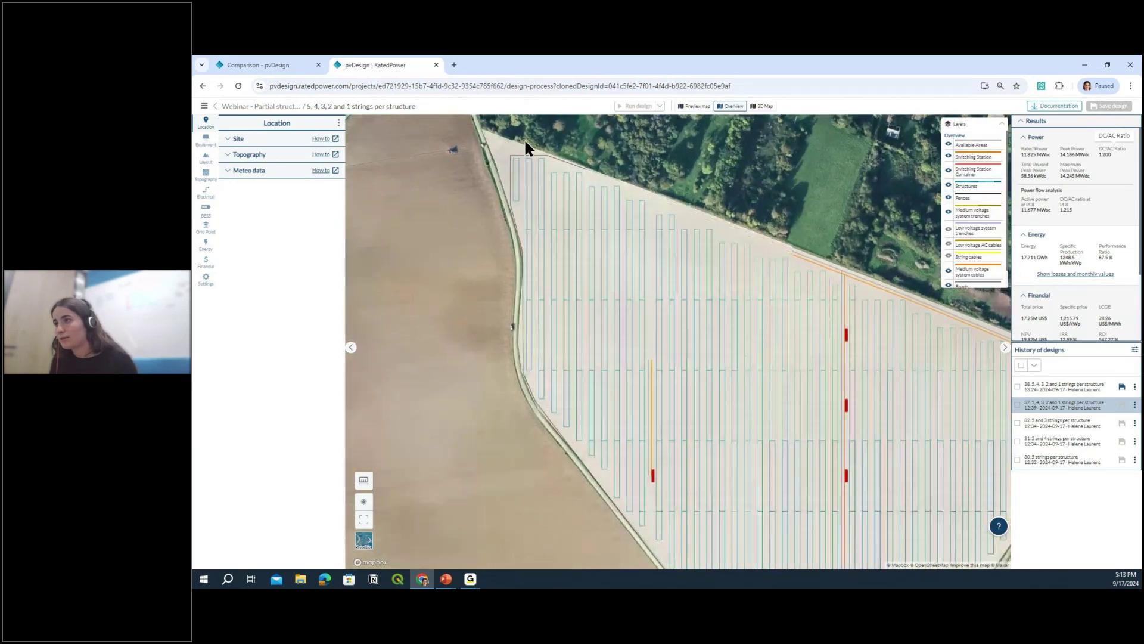
{"action": "left_click", "coordinate": [686, 107]}
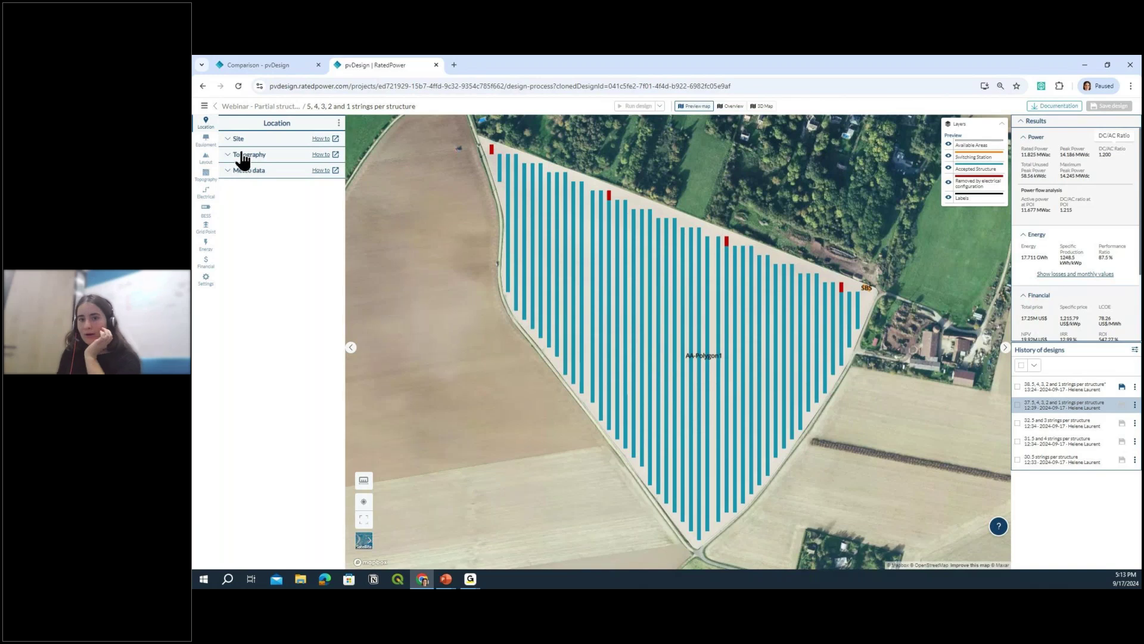
- Enable installing the maximum peak power in the layout's power requirements
{"action": "left_click", "coordinate": [206, 160]}
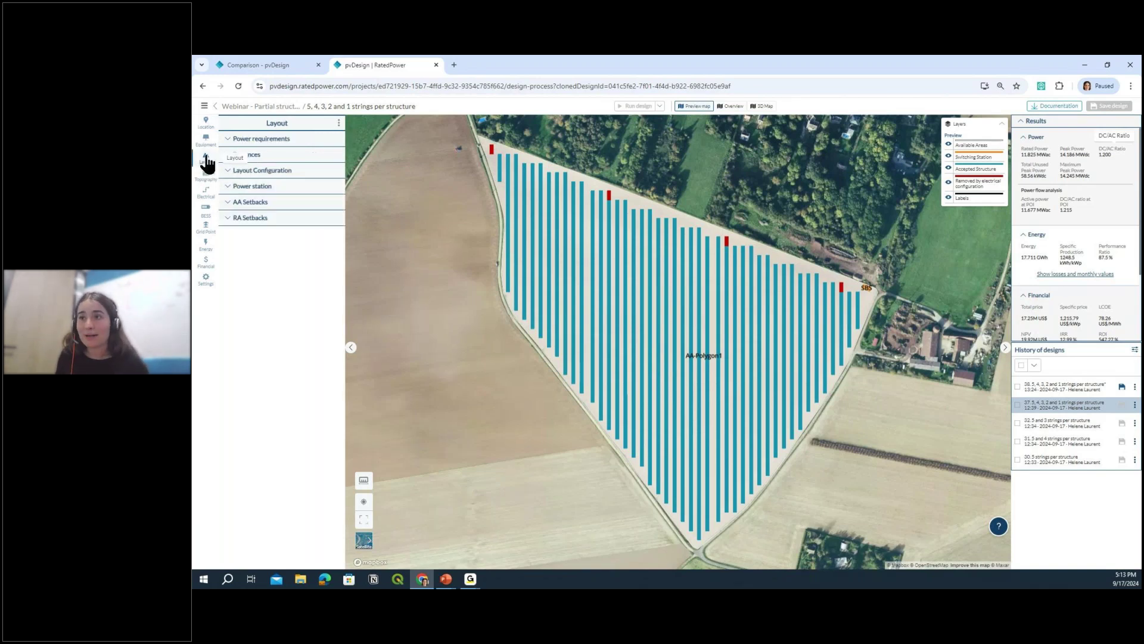
{"action": "left_click_drag", "start_coordinate": [606, 191], "coordinate": [613, 230]}
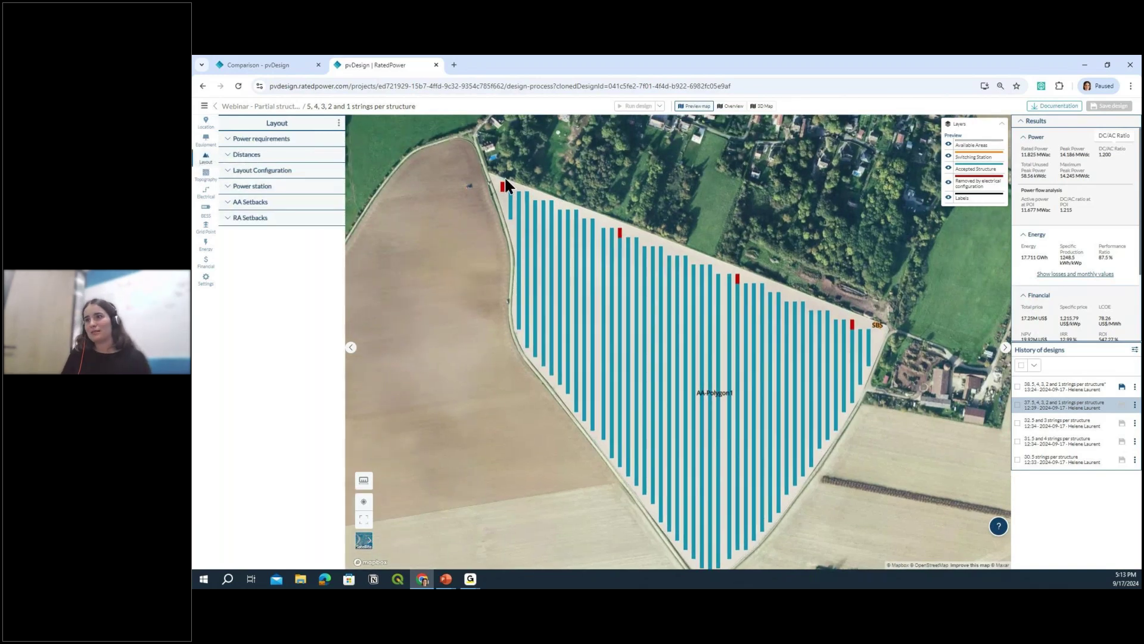
{"action": "scroll", "coordinate": [505, 187], "scroll_direction": "up", "scroll_amount": 1}
{"action": "scroll", "coordinate": [506, 181], "scroll_direction": "up", "scroll_amount": 3}
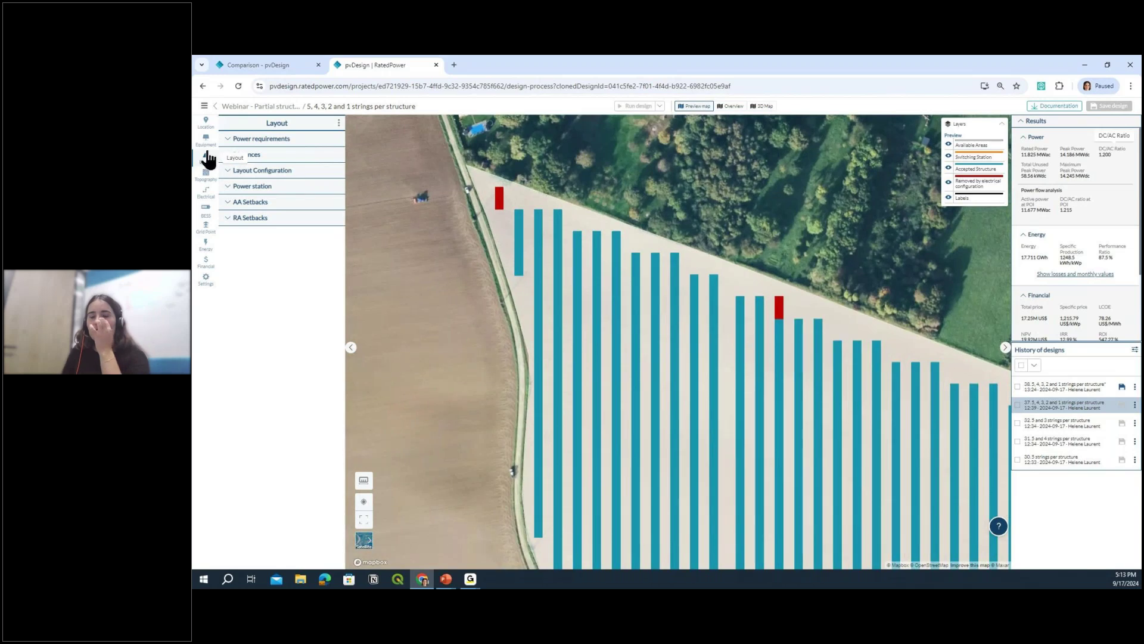
{"action": "left_click", "coordinate": [238, 139]}
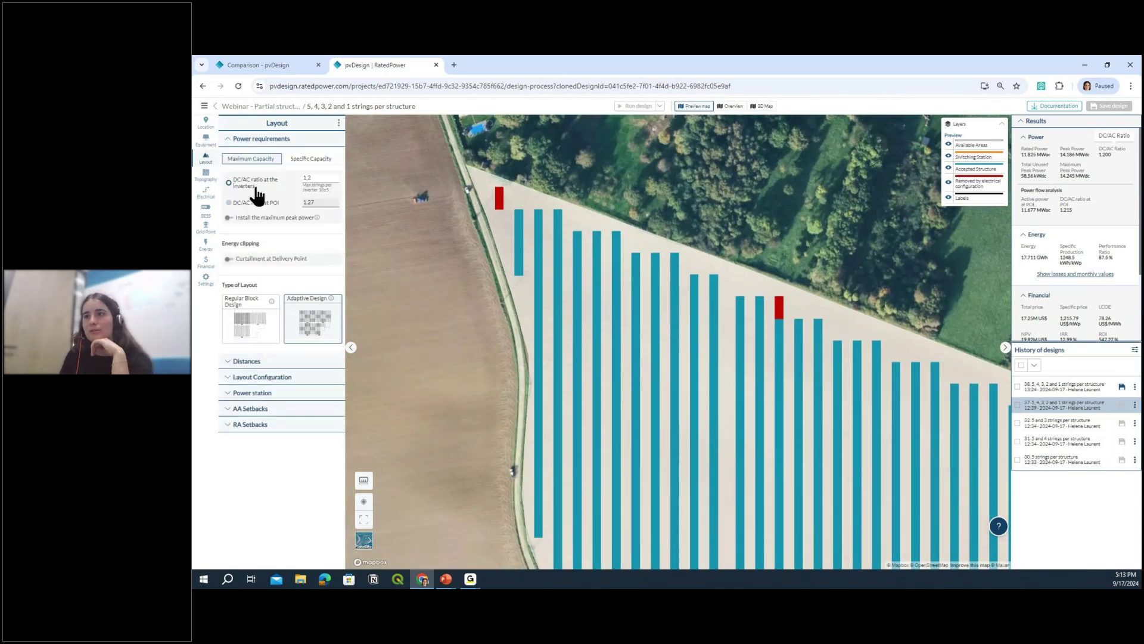
{"action": "left_click", "coordinate": [229, 218]}
{"action": "triple_click", "coordinate": [287, 212]}
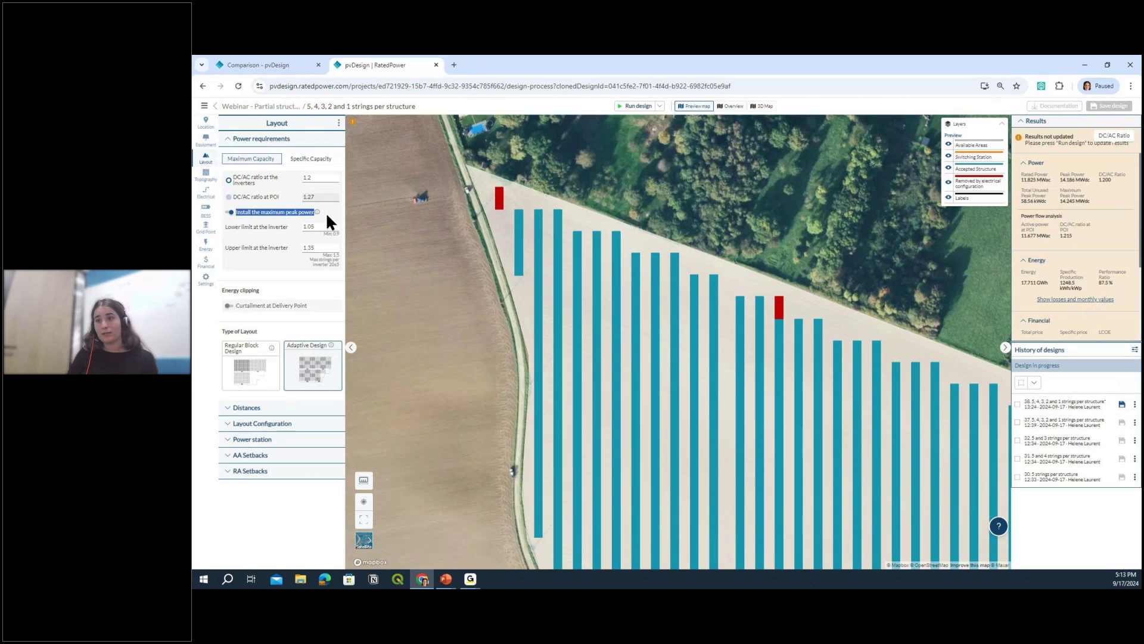
- Review the lower limit at the inverter and the removed structures along the northern boundary
{"action": "left_click", "coordinate": [283, 239]}
{"action": "triple_click", "coordinate": [261, 227]}
{"action": "left_click", "coordinate": [283, 234]}
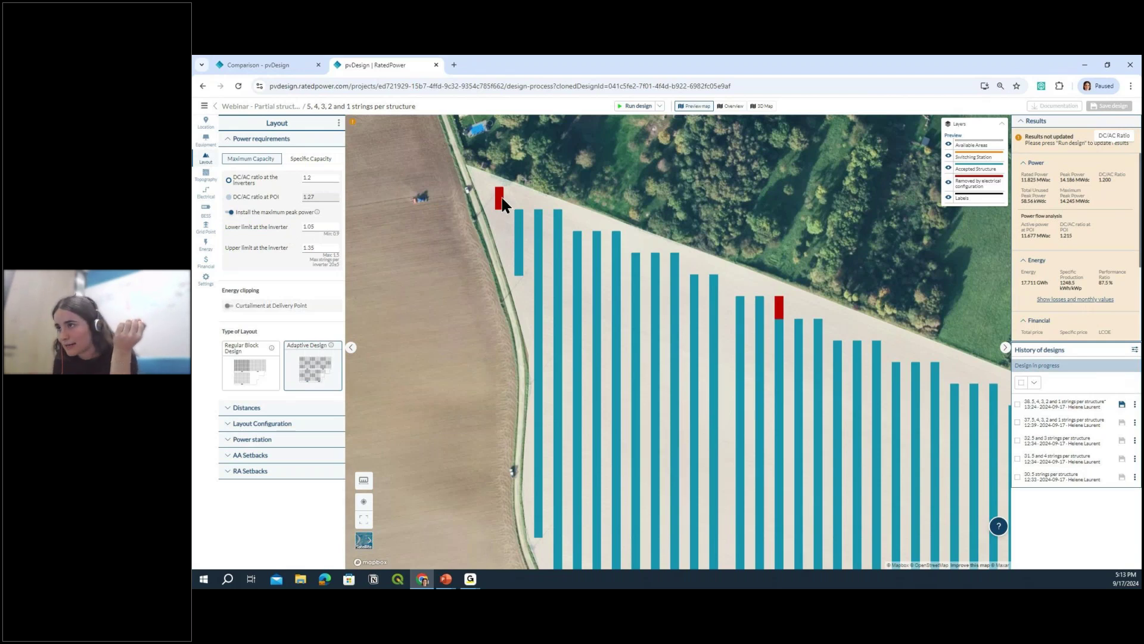
{"action": "left_click_drag", "start_coordinate": [641, 255], "coordinate": [582, 251]}
{"action": "scroll", "coordinate": [646, 262], "scroll_direction": "down", "scroll_amount": 3}
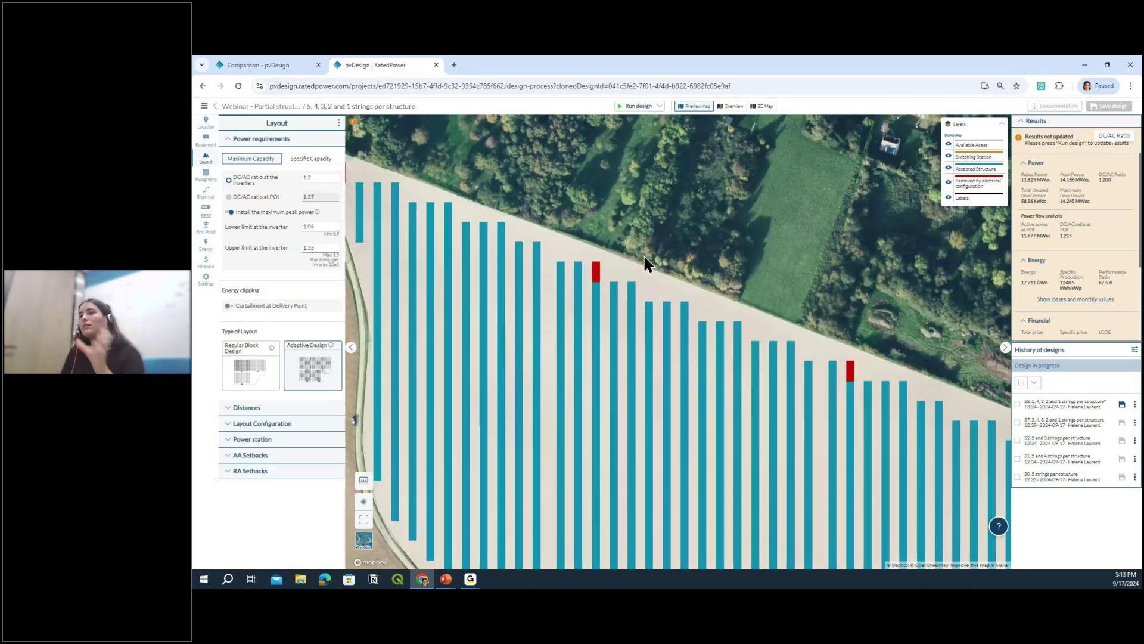
{"action": "scroll", "coordinate": [650, 260], "scroll_direction": "down", "scroll_amount": 2}
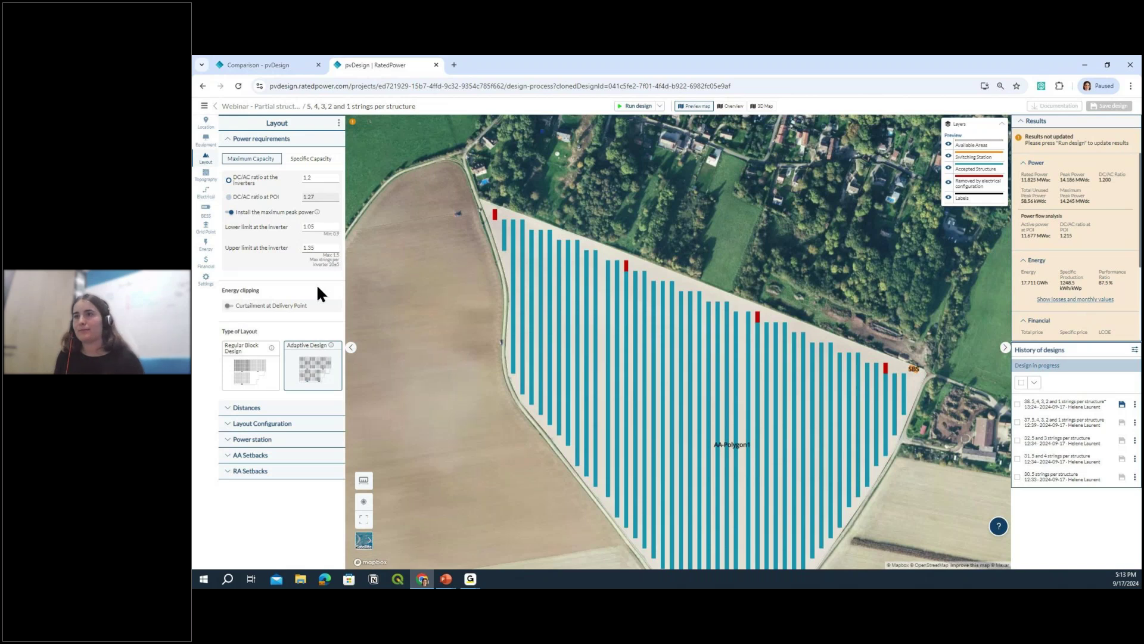
- Check the lower and upper inverter limits, and run the design with the maximum peak power option enabled
{"action": "left_click", "coordinate": [229, 211]}
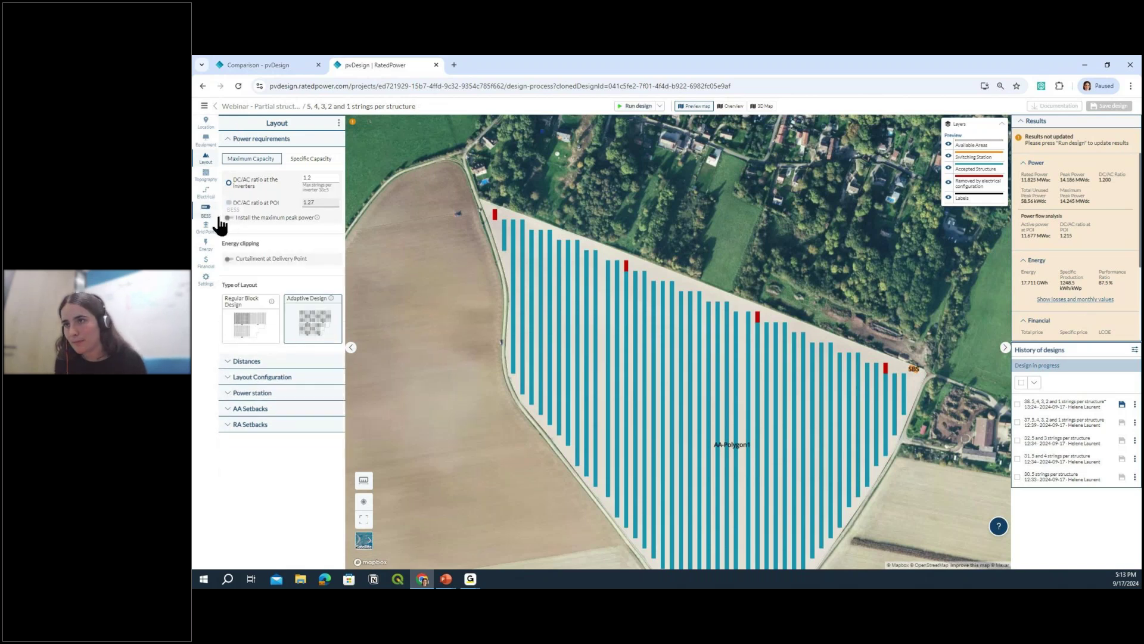
{"action": "left_click", "coordinate": [227, 217]}
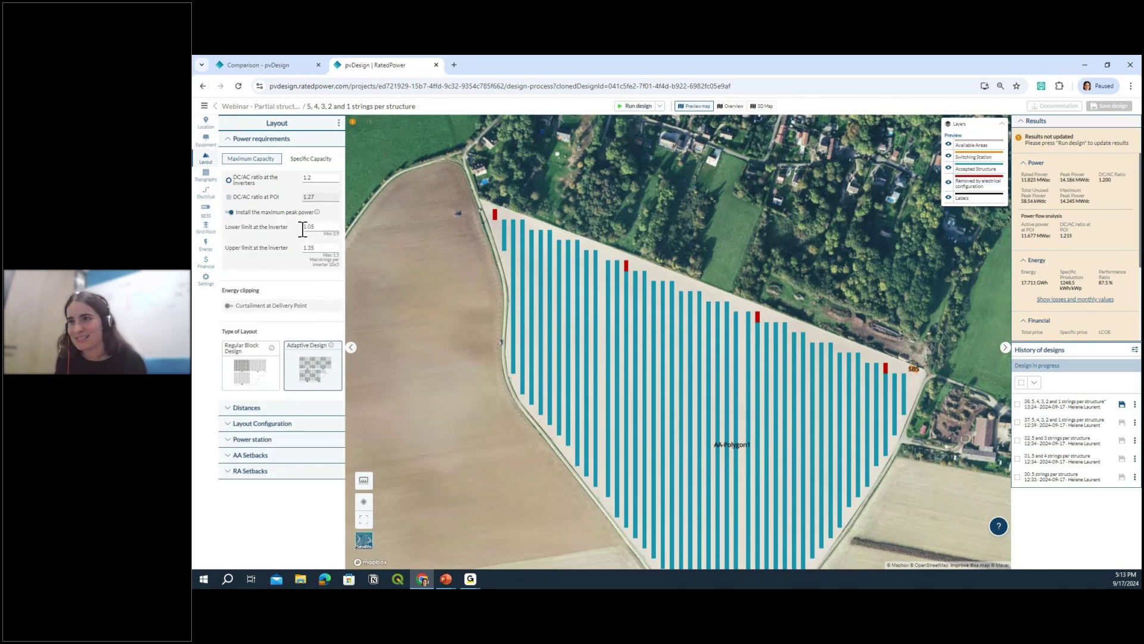
{"action": "double_click", "coordinate": [307, 227]}
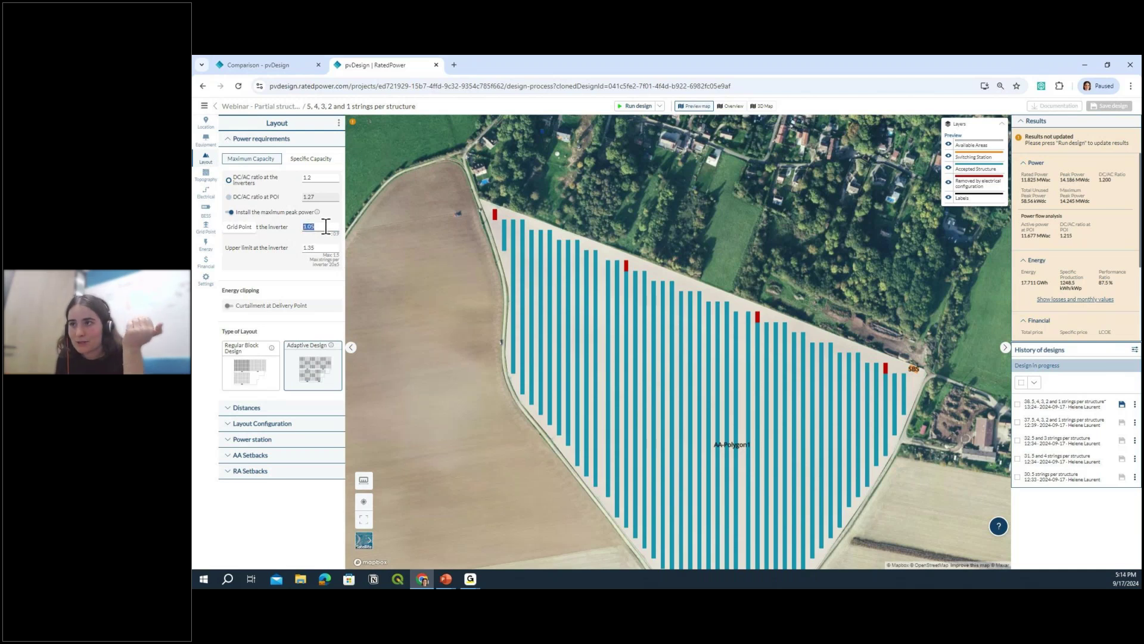
{"action": "double_click", "coordinate": [323, 248]}
{"action": "left_click", "coordinate": [299, 257]}
{"action": "left_click", "coordinate": [636, 105]}
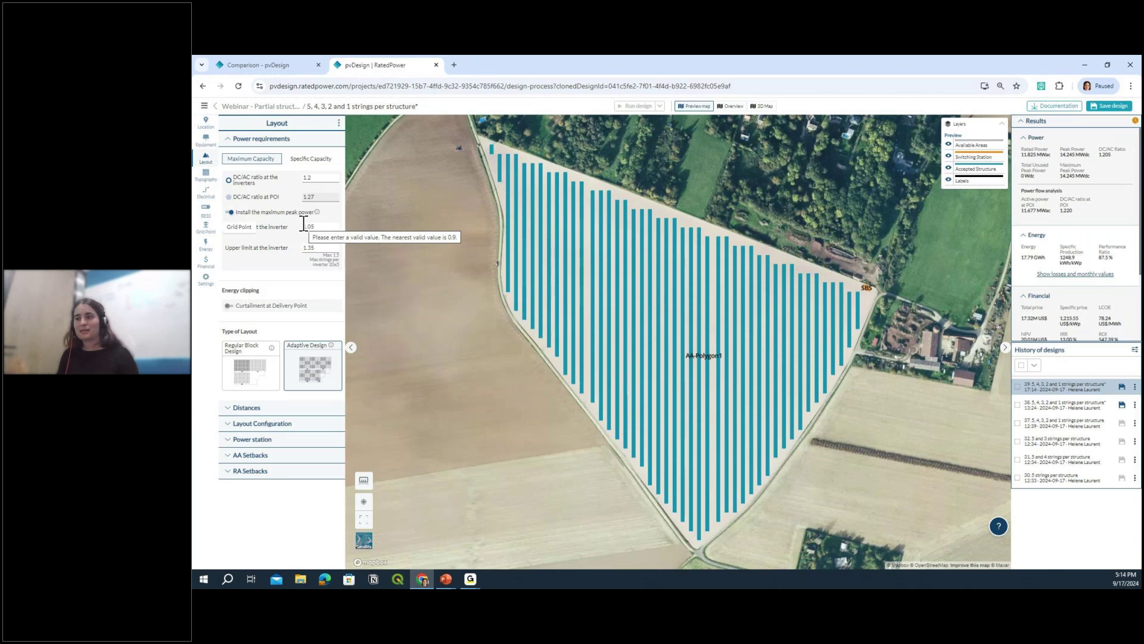
- Switch to the PowerPoint slide show and advance past the partial structures optimization section to the Q&A slide
{"action": "mouse_move", "coordinate": [452, 586]}
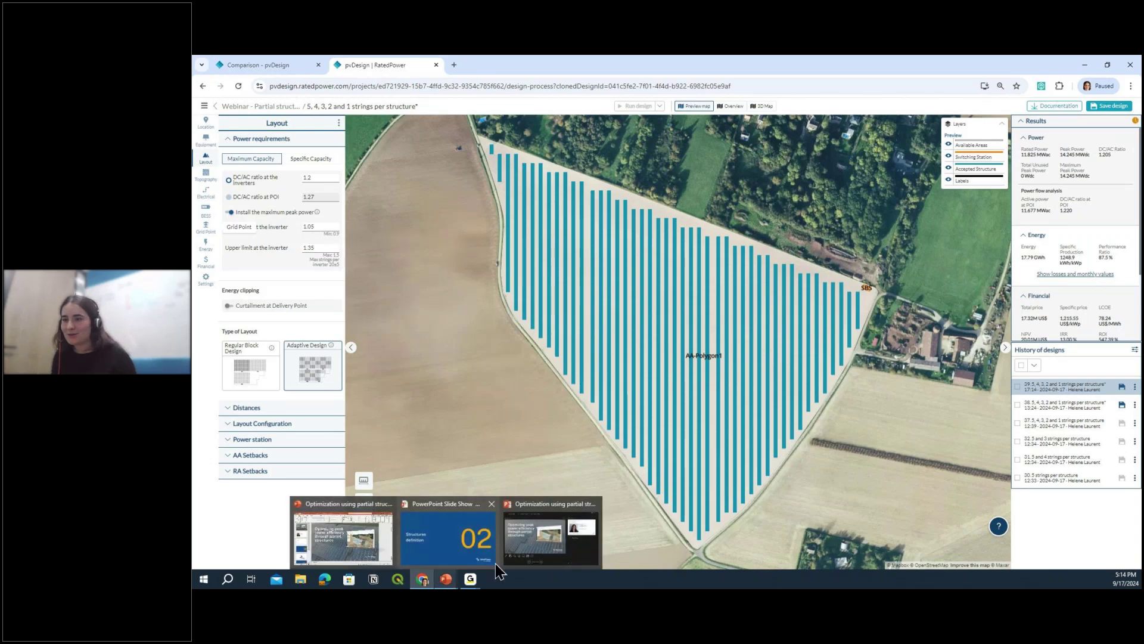
{"action": "mouse_move", "coordinate": [473, 559]}
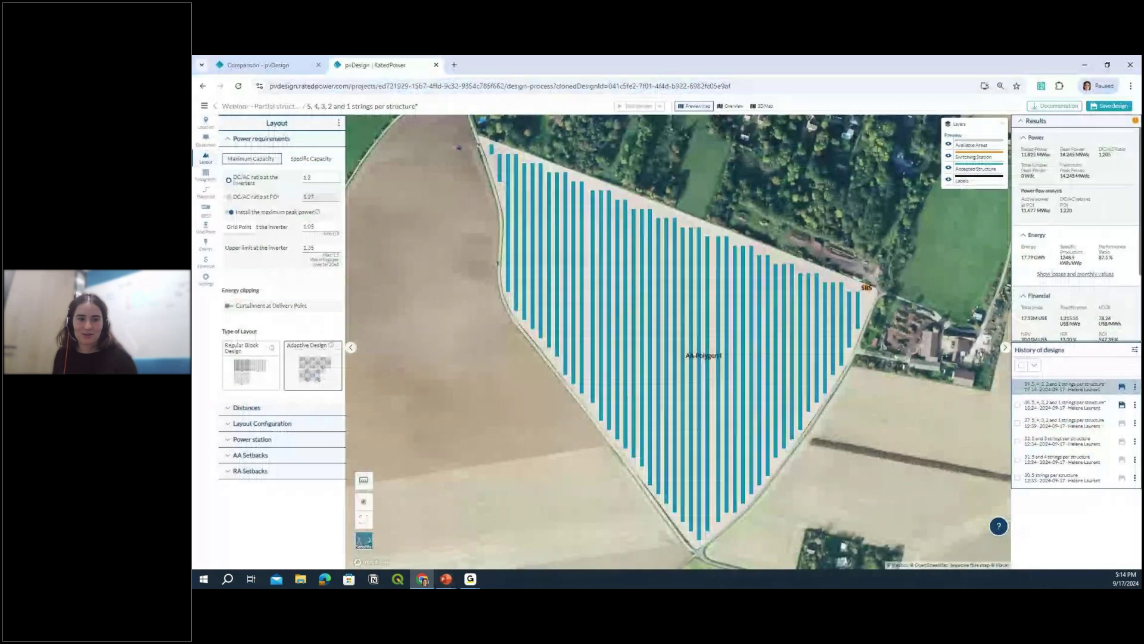
{"action": "left_click", "coordinate": [1082, 65]}
{"action": "left_click", "coordinate": [550, 405]}
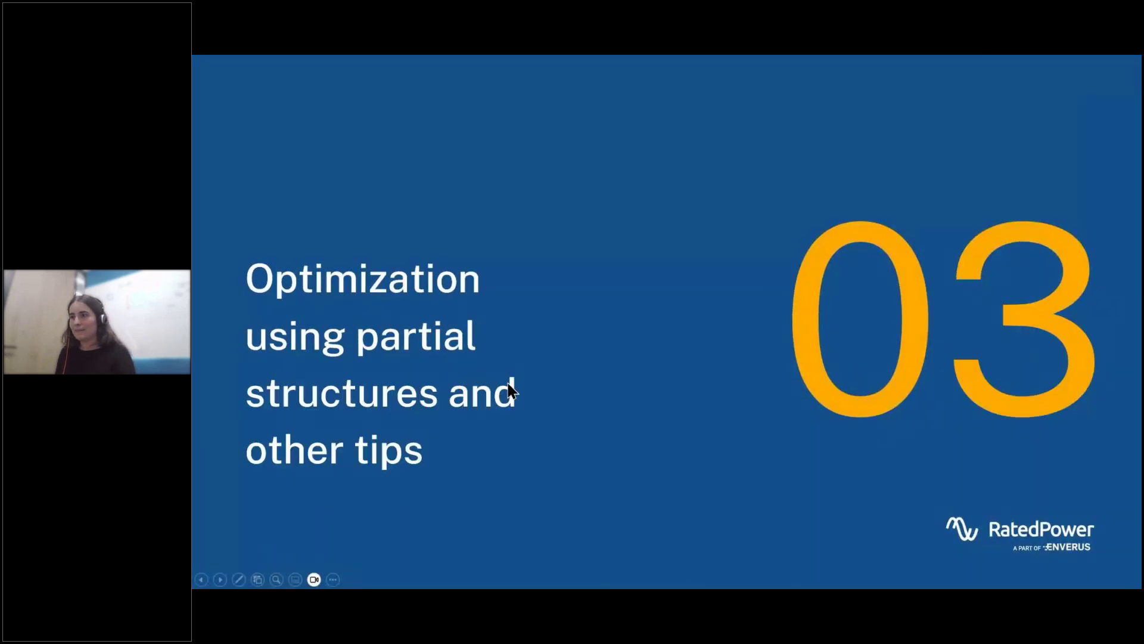
{"action": "left_click", "coordinate": [559, 364]}
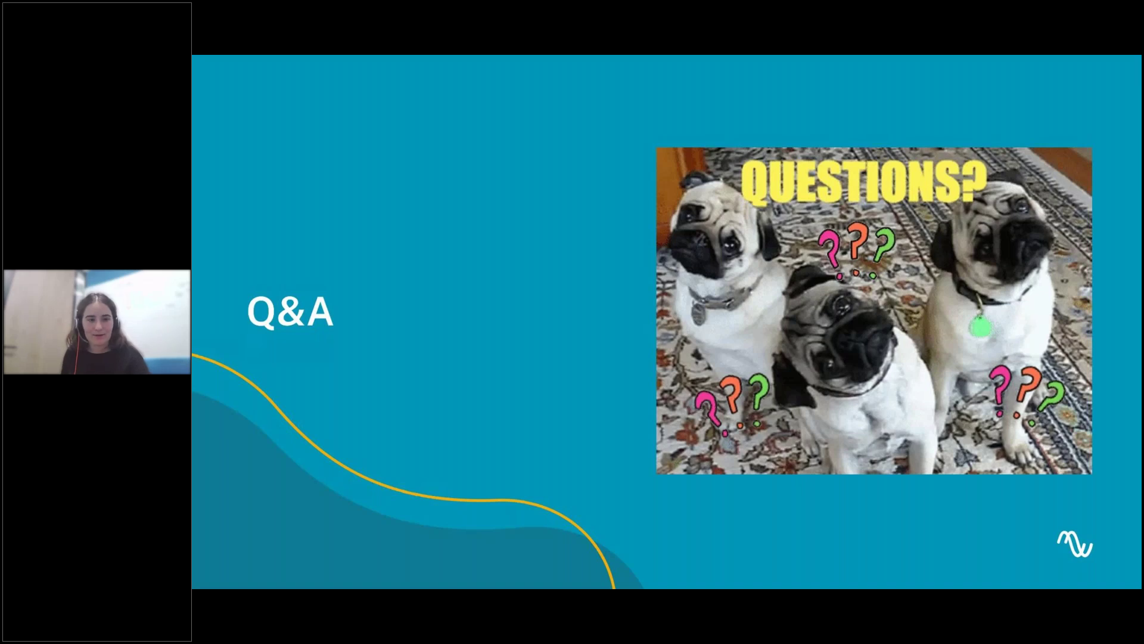
- Switch back to pvDesign in the browser and review the layout's power requirements
{"action": "key", "text": "alt+Tab"}
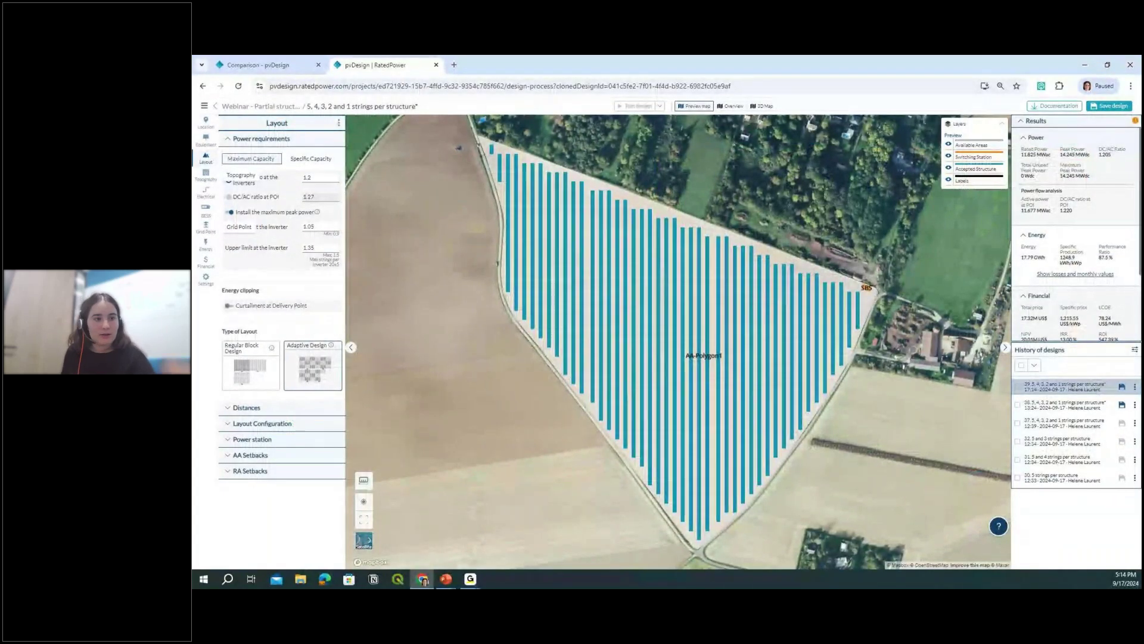
{"action": "key", "text": "alt+Tab"}
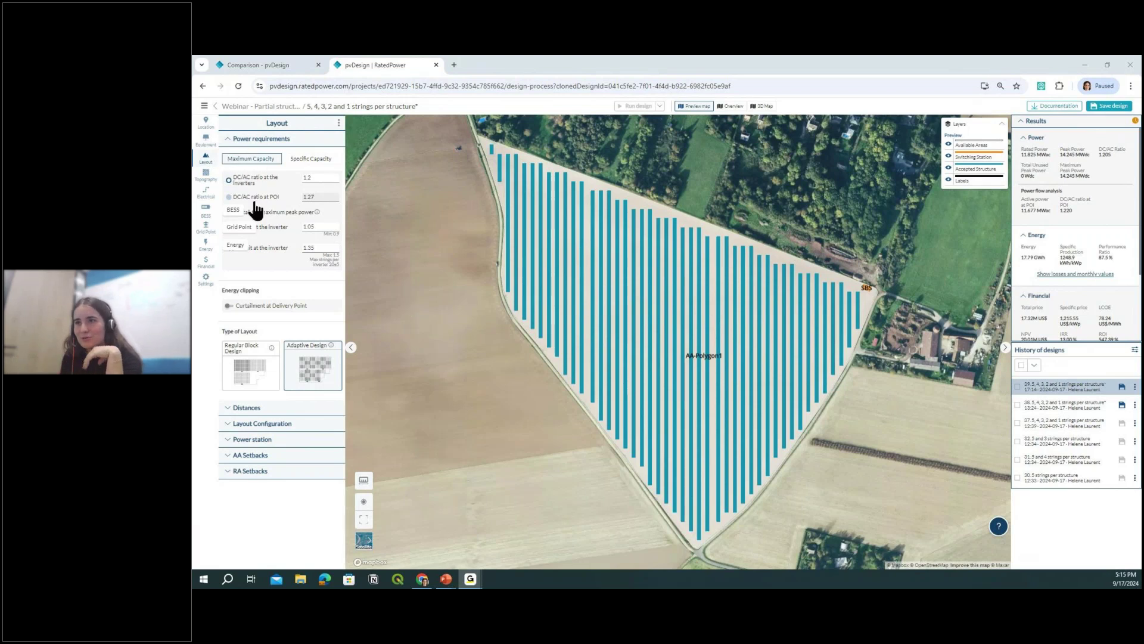
{"action": "left_click", "coordinate": [205, 143]}
{"action": "left_click", "coordinate": [207, 156]}
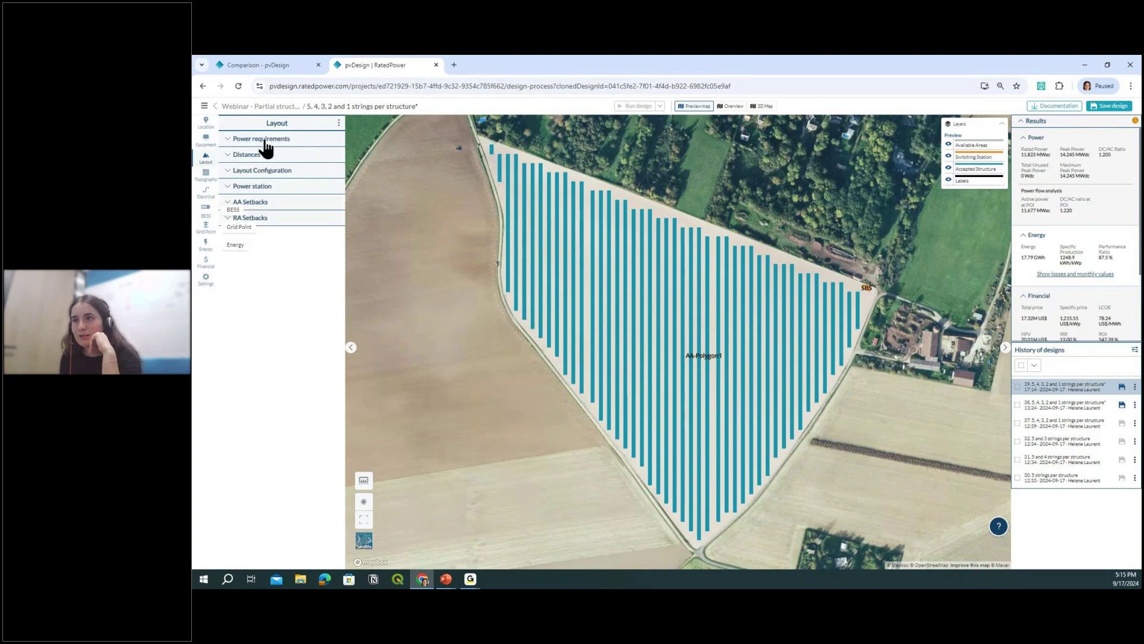
{"action": "left_click", "coordinate": [264, 141]}
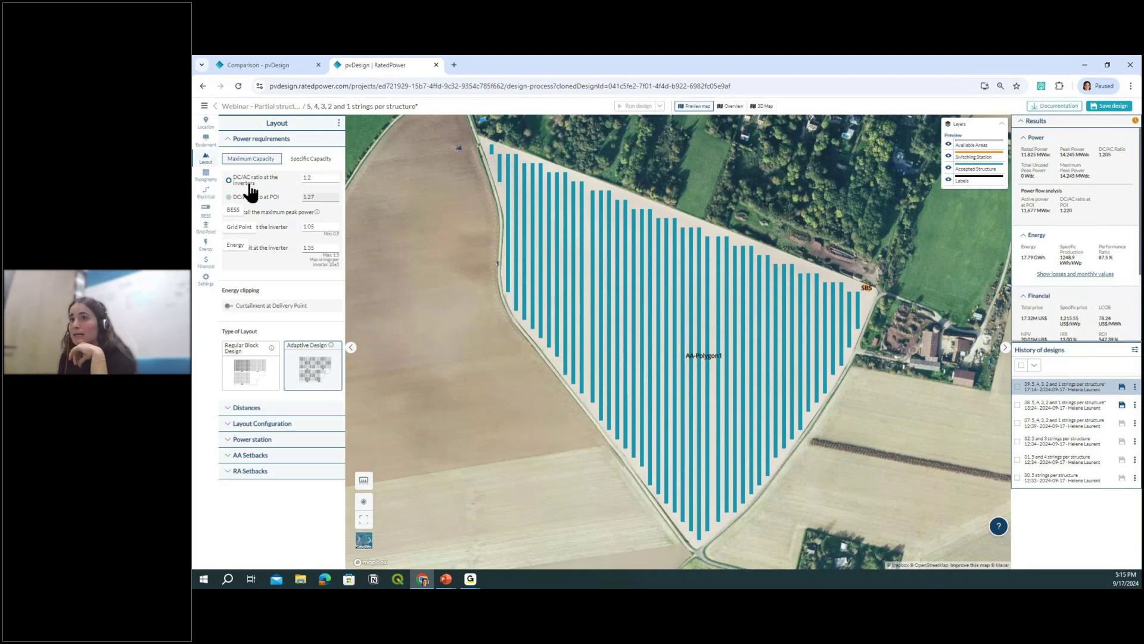
- Review the inverter equipment settings and the number of primary inverters in the main power station
{"action": "left_click", "coordinate": [207, 142]}
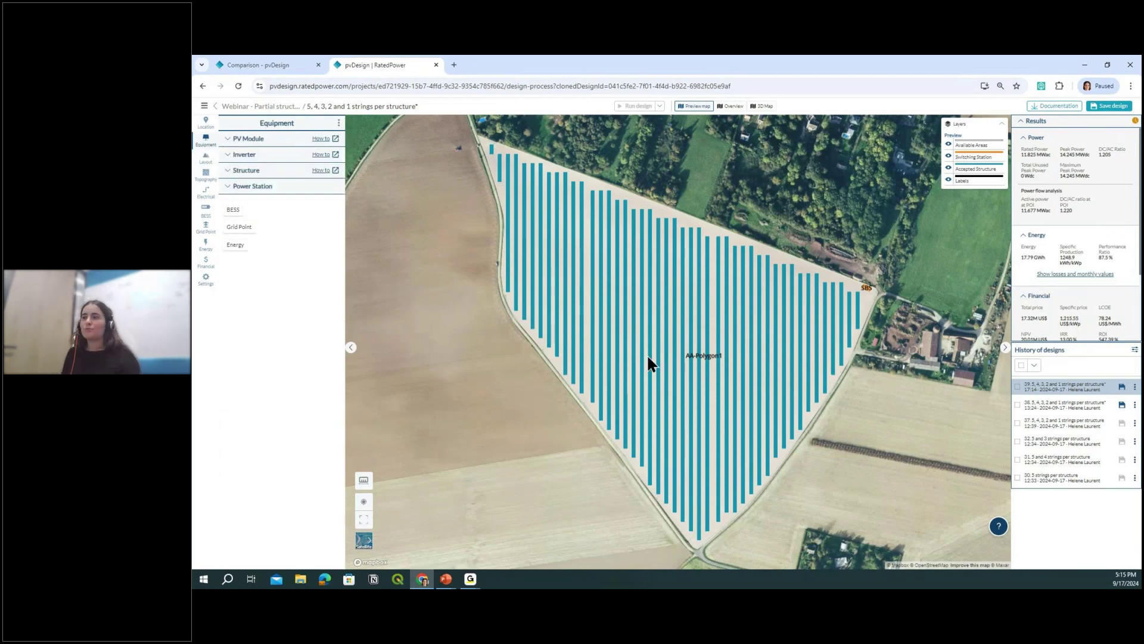
{"action": "scroll", "coordinate": [646, 353], "scroll_direction": "down", "scroll_amount": 2}
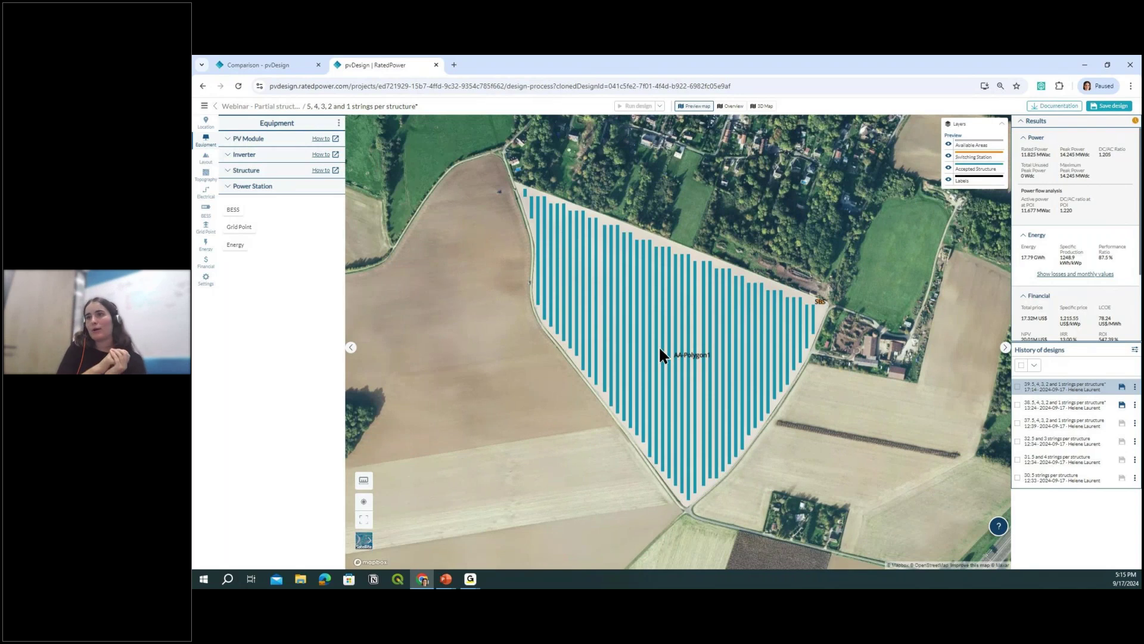
{"action": "left_click", "coordinate": [255, 156]}
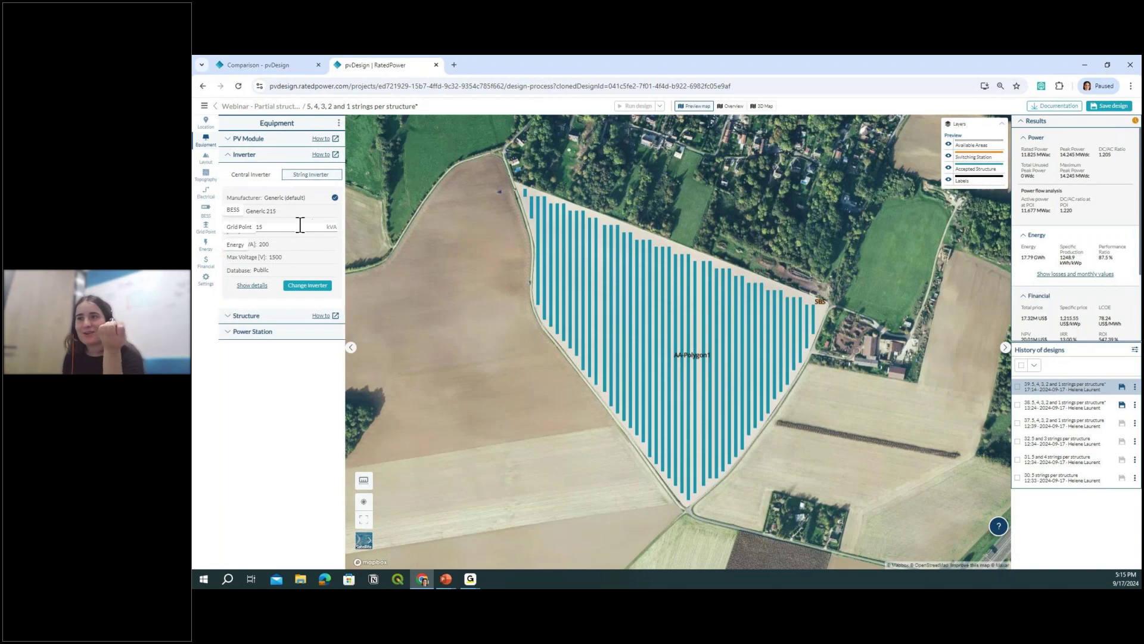
{"action": "left_click", "coordinate": [271, 155]}
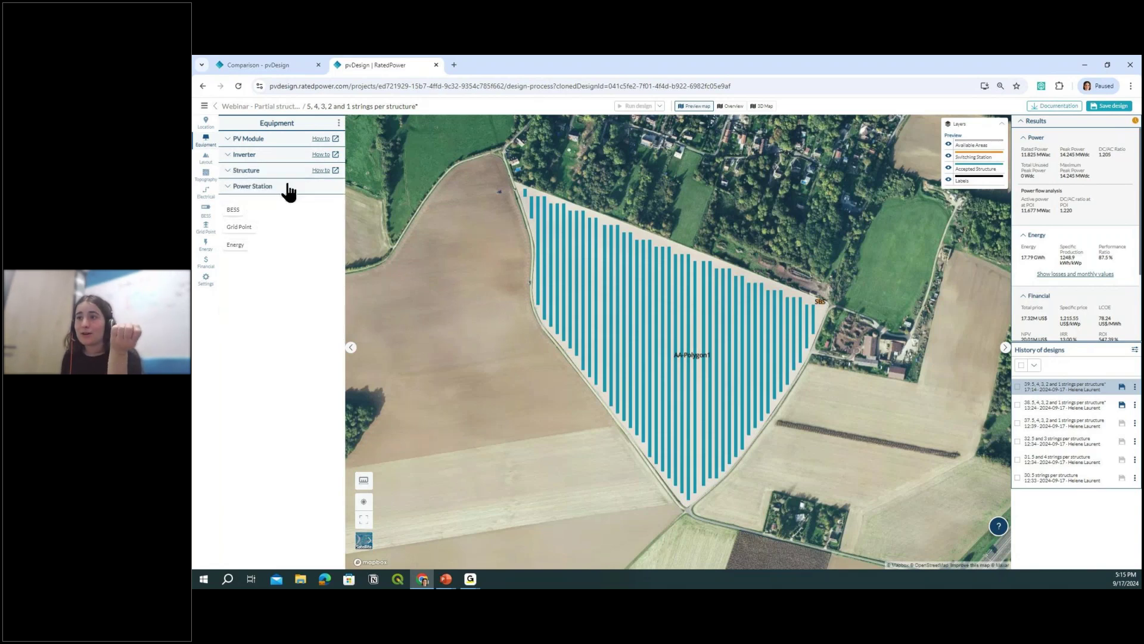
{"action": "left_click", "coordinate": [285, 187]}
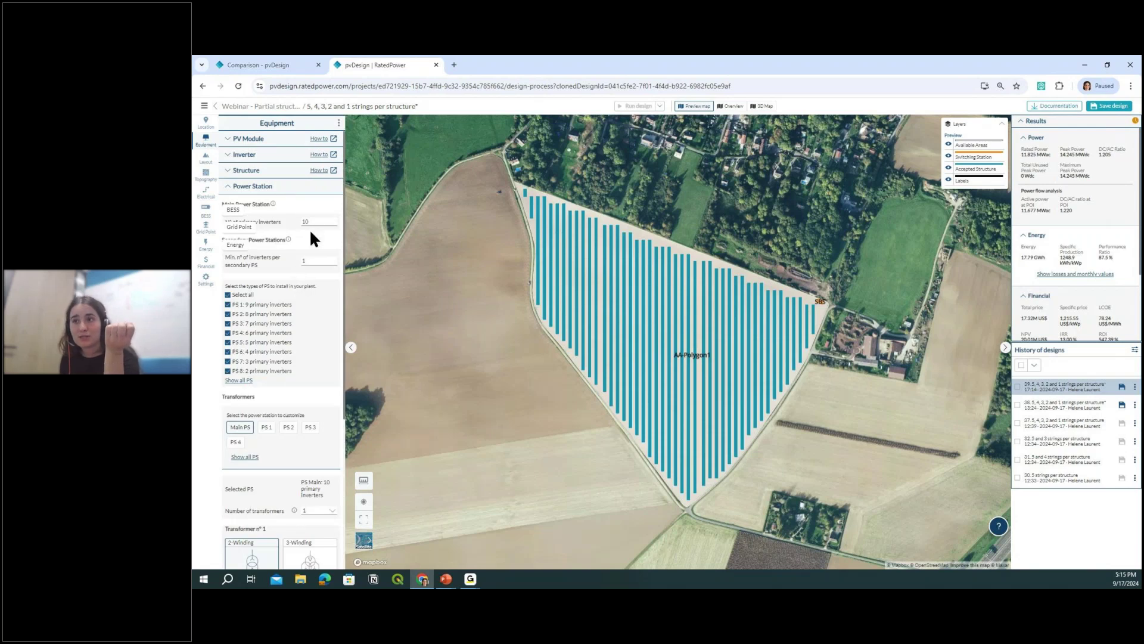
{"action": "double_click", "coordinate": [315, 225]}
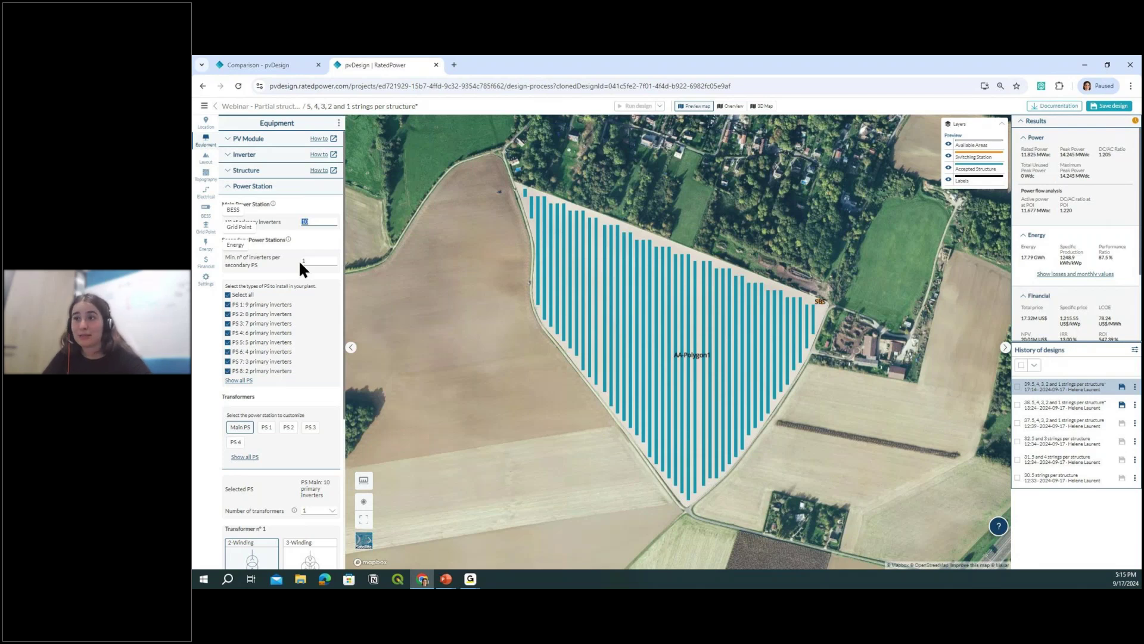
{"action": "left_click", "coordinate": [272, 188]}
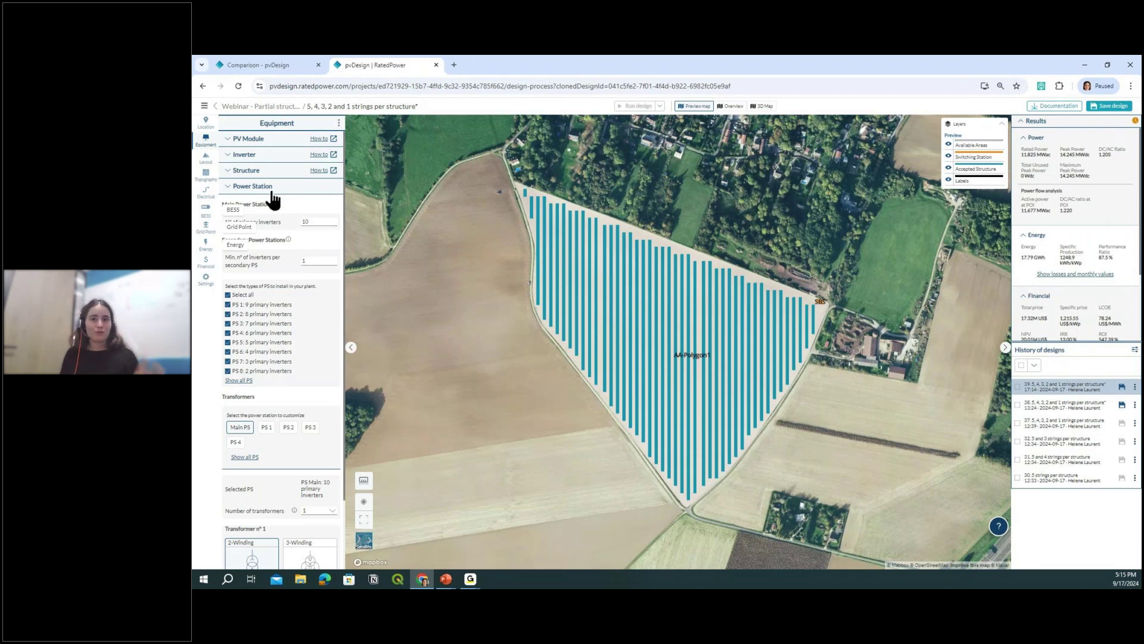
- Open the Knowledge Base from the help options
{"action": "left_click", "coordinate": [1002, 524]}
{"action": "left_click", "coordinate": [987, 480]}
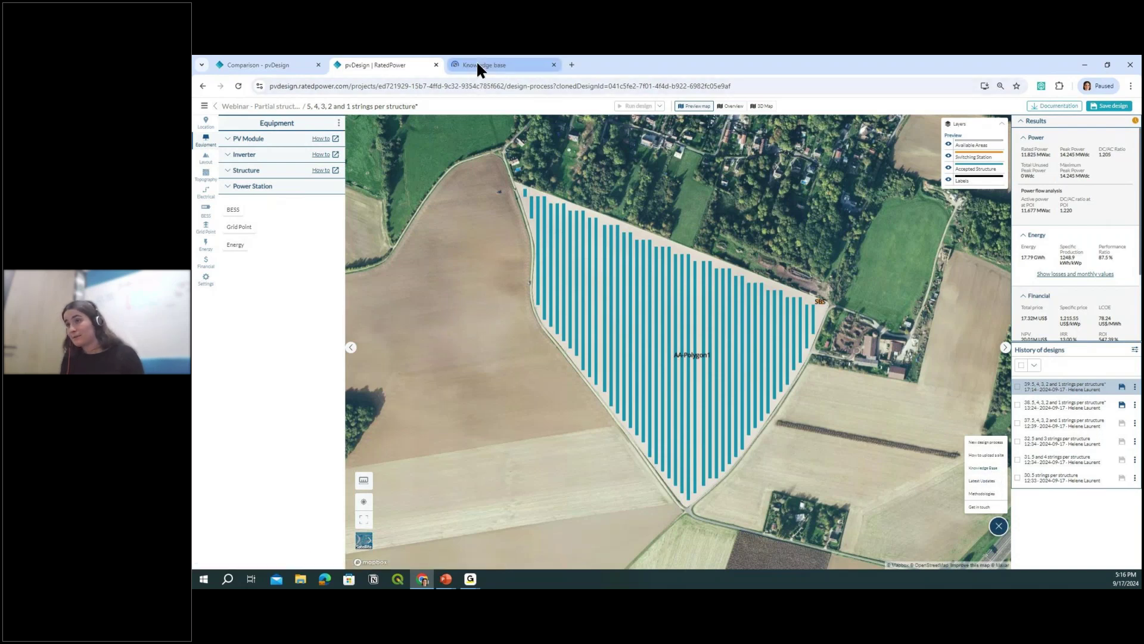
- Search the Knowledge Base for "red struct" and read the article explaining why a layout has red structures and how to change that
{"action": "left_click", "coordinate": [477, 64]}
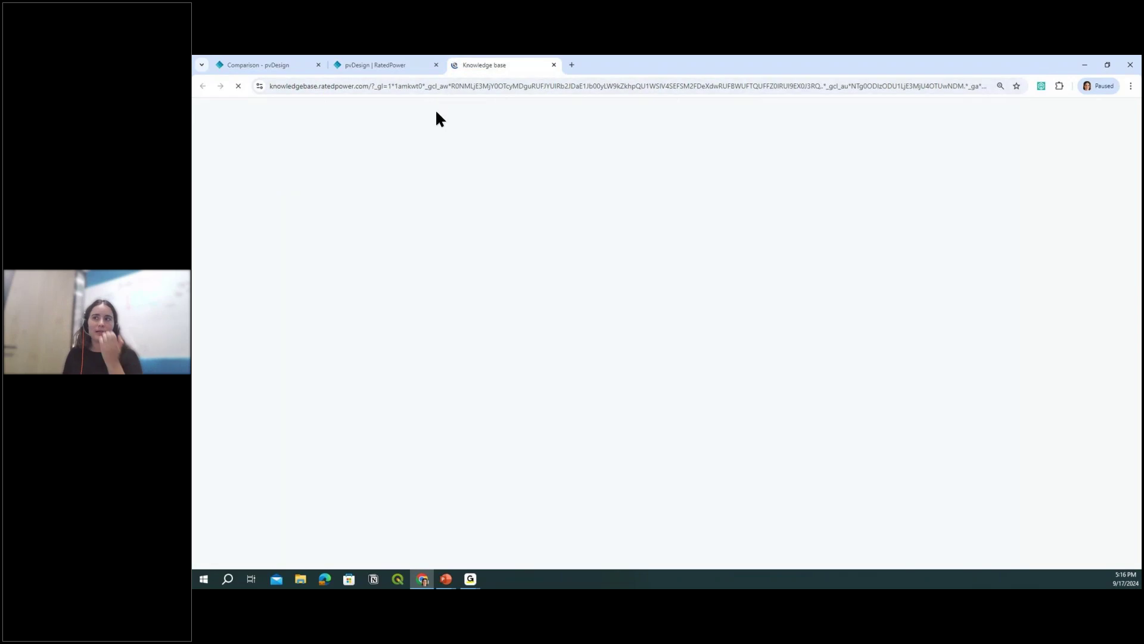
{"action": "left_click", "coordinate": [592, 235]}
{"action": "type", "text": "red struct"}
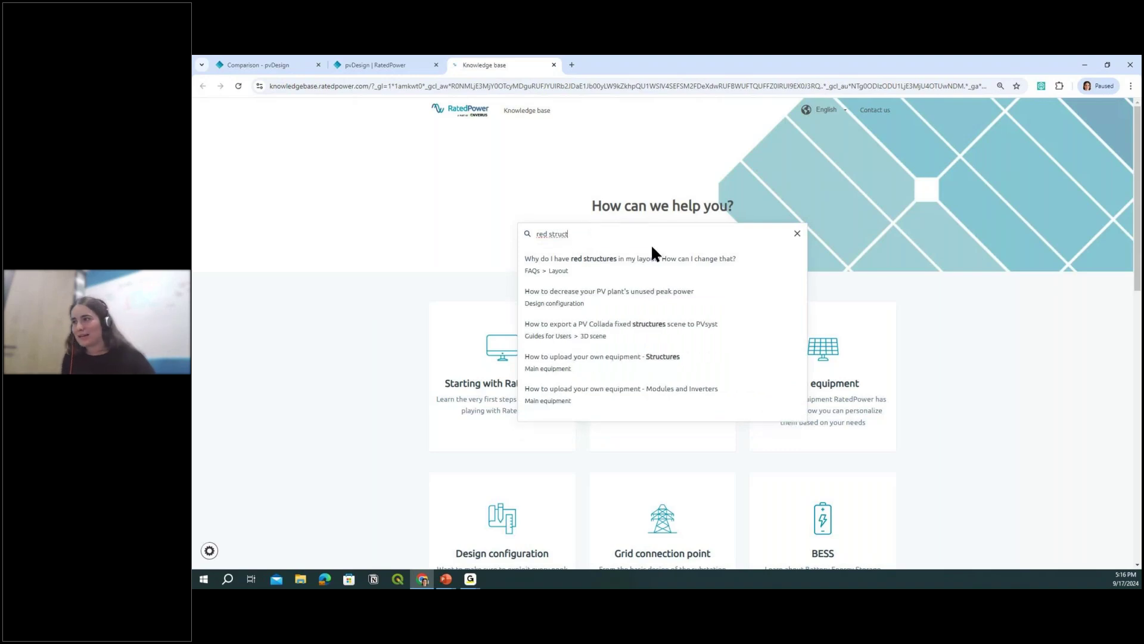
{"action": "left_click", "coordinate": [646, 276]}
{"action": "scroll", "coordinate": [591, 285], "scroll_direction": "down", "scroll_amount": 3}
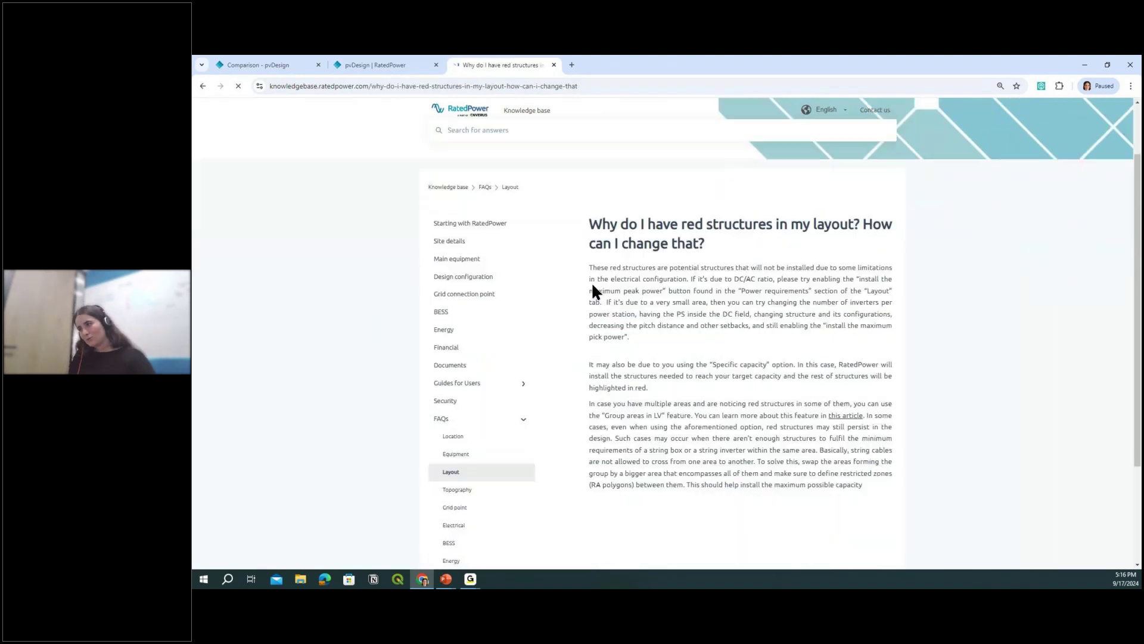
{"action": "left_click_drag", "start_coordinate": [611, 203], "coordinate": [851, 374]}
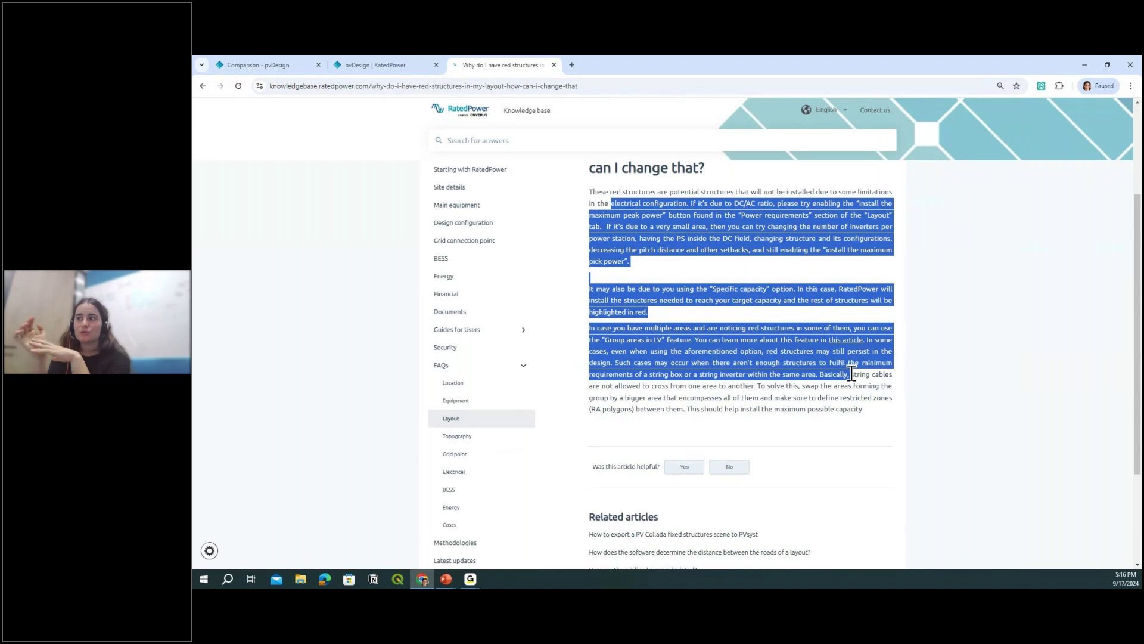
{"action": "left_click", "coordinate": [914, 337]}
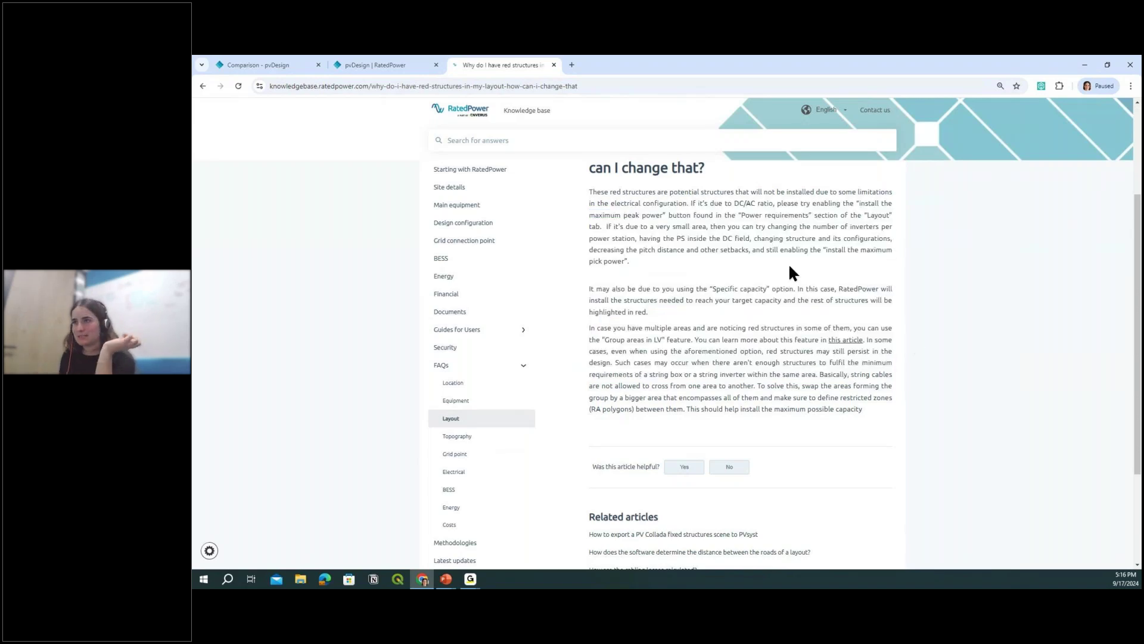
- Return to the pvDesign design without the comparison page and browse the selectable PV modules sorted by highest power
{"action": "left_click", "coordinate": [389, 66]}
{"action": "left_click", "coordinate": [319, 65]}
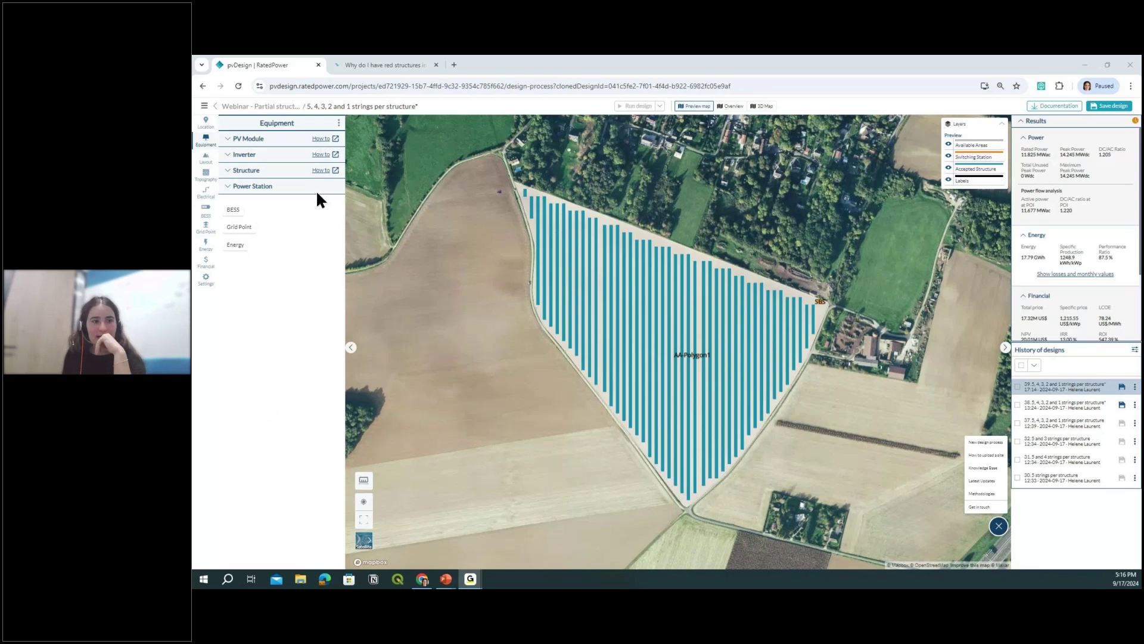
{"action": "left_click", "coordinate": [262, 143]}
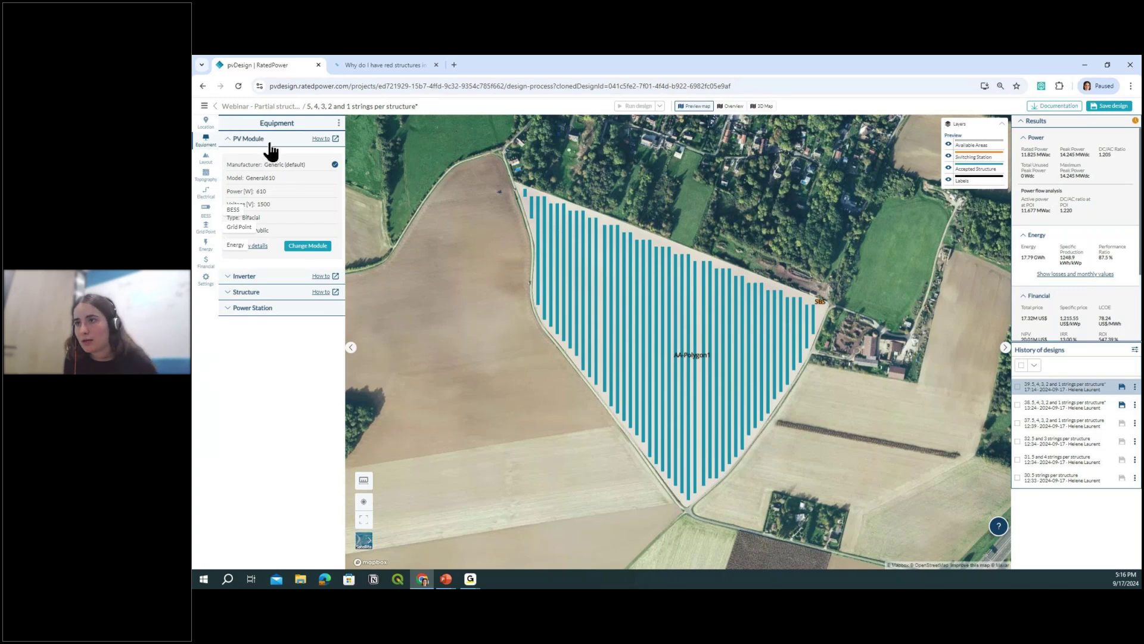
{"action": "left_click", "coordinate": [300, 249]}
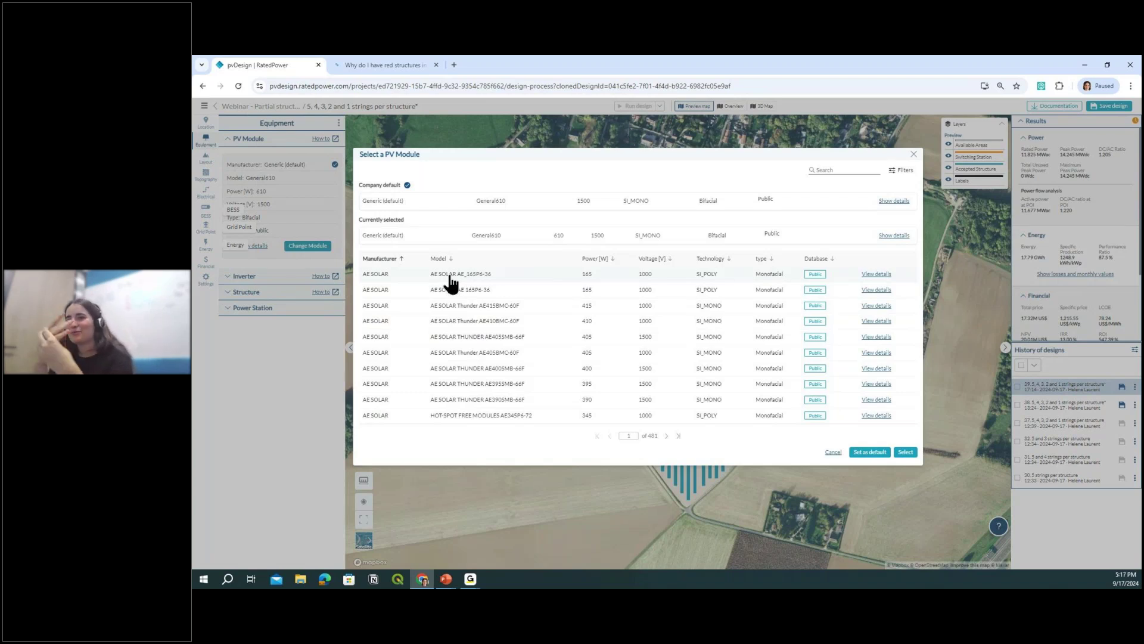
{"action": "left_click", "coordinate": [826, 170]}
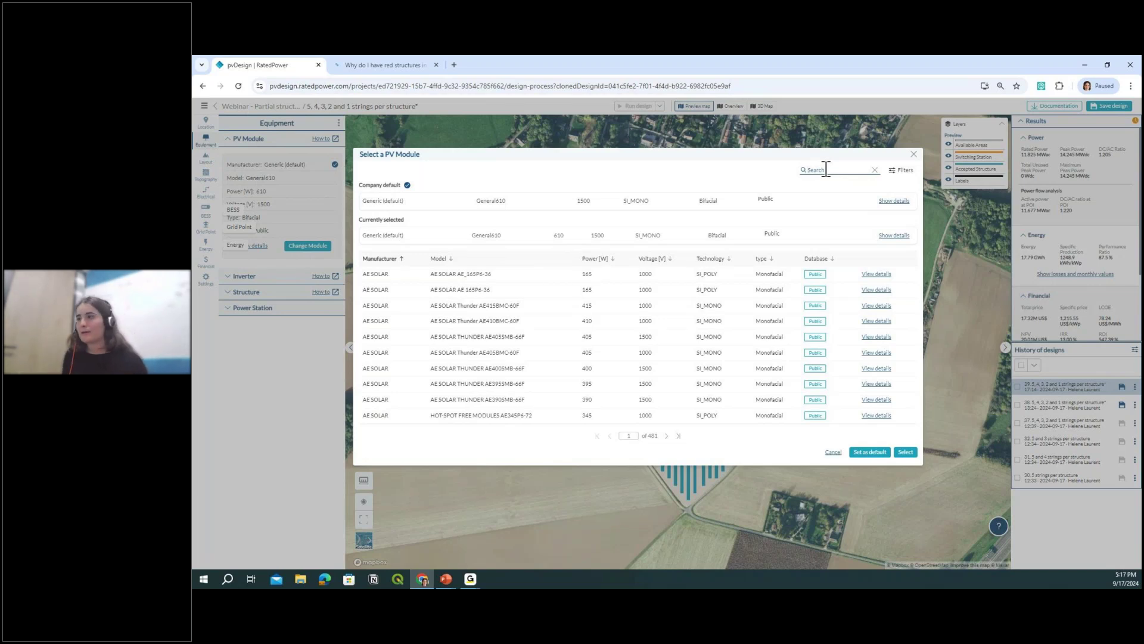
{"action": "left_click", "coordinate": [605, 260]}
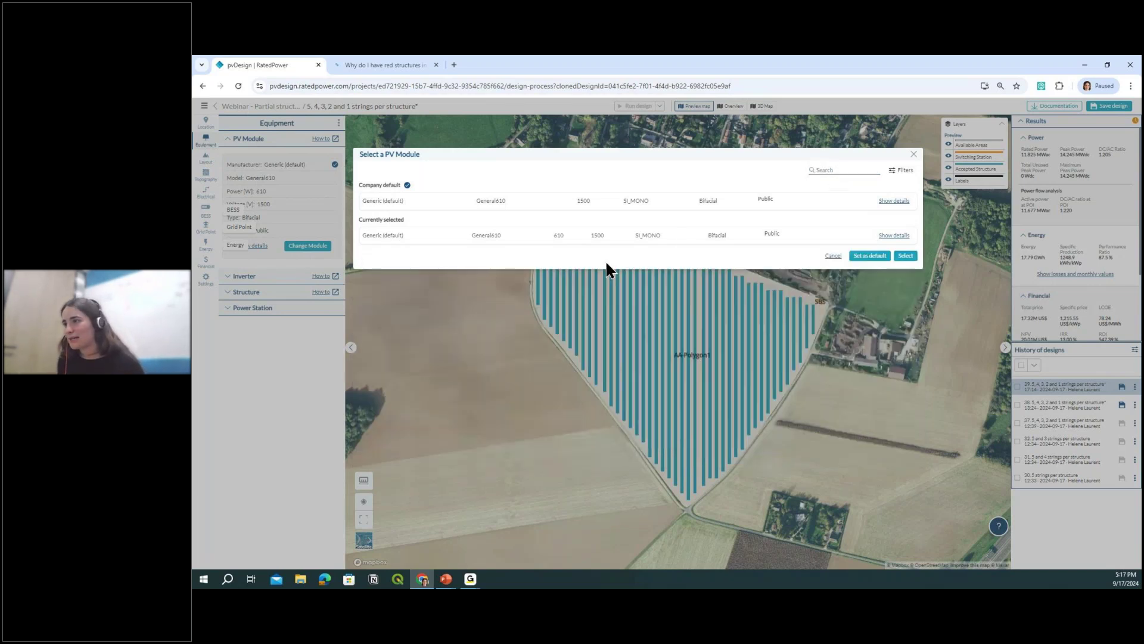
{"action": "left_click", "coordinate": [617, 260]}
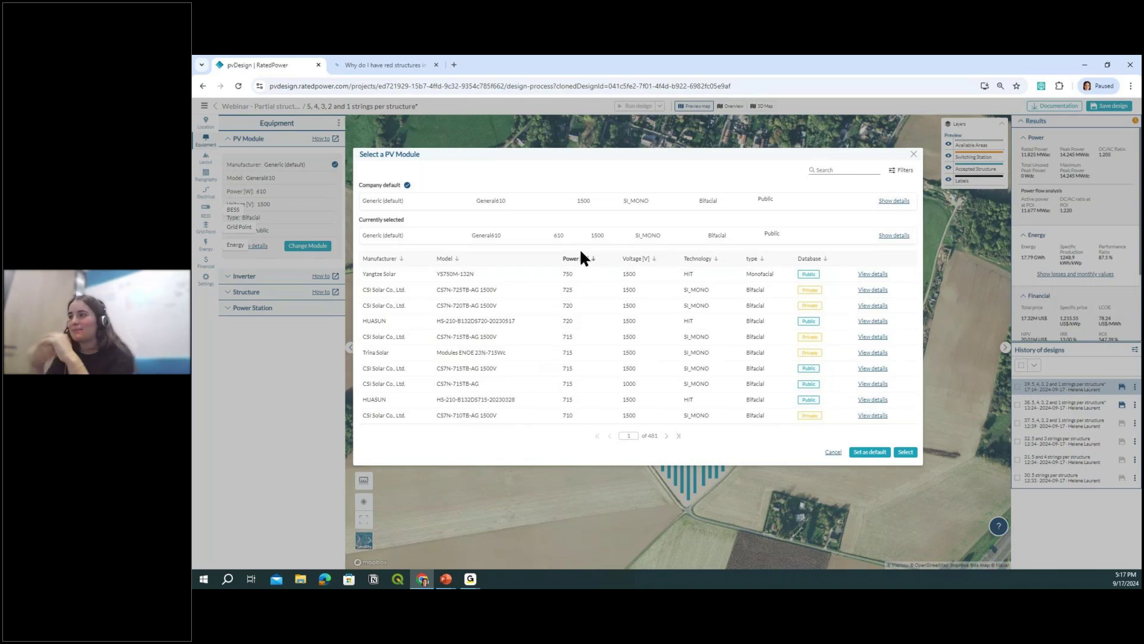
{"action": "left_click", "coordinate": [914, 155]}
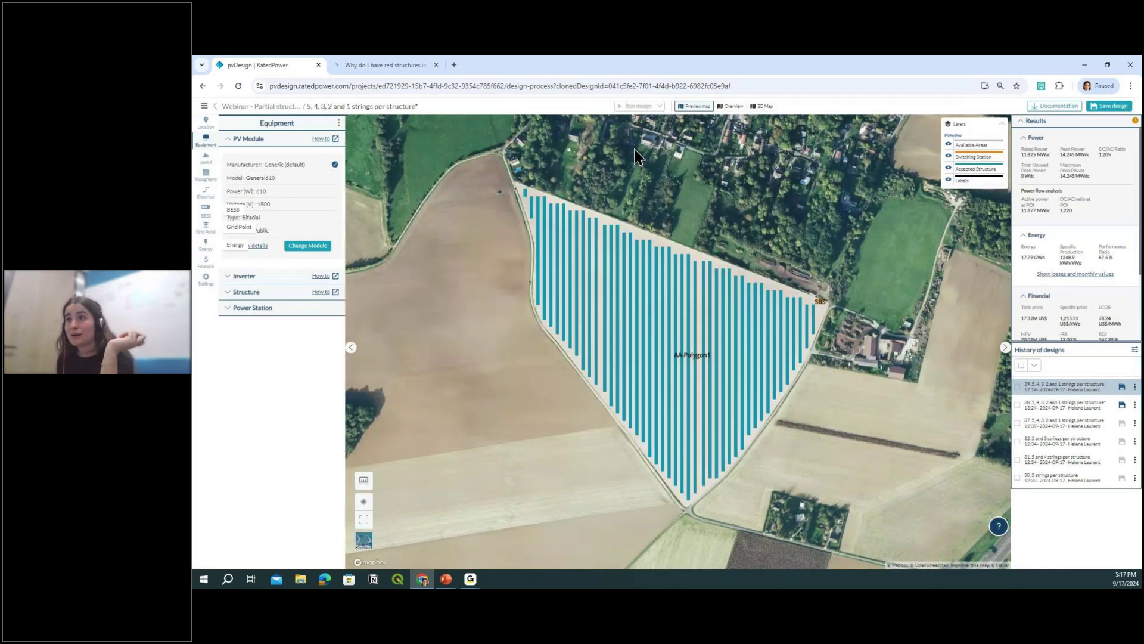
- Open the company Equipment library in a separate tab and view its module and central inverter lists with their upload options
{"action": "left_click", "coordinate": [204, 105]}
{"action": "middle_click", "coordinate": [220, 147]}
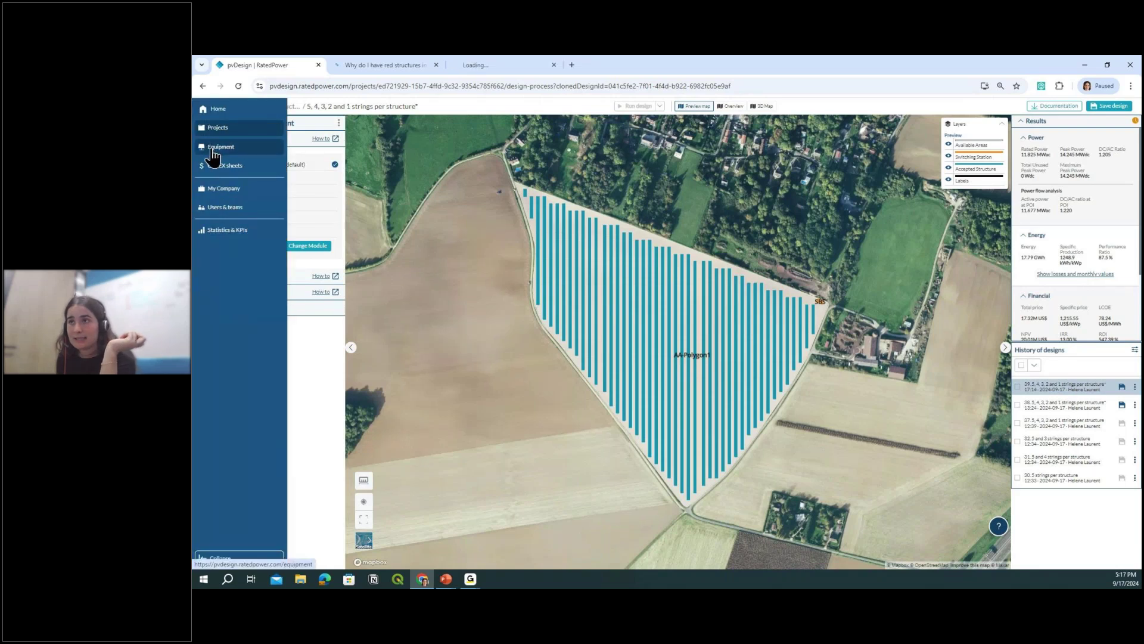
{"action": "left_click", "coordinate": [469, 65]}
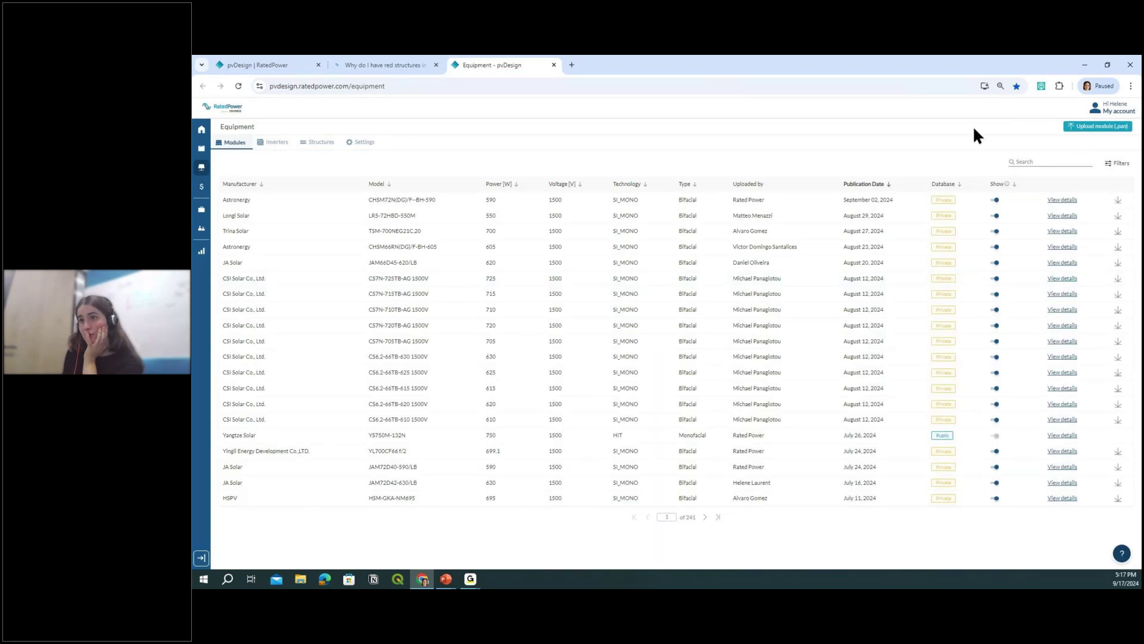
{"action": "left_click", "coordinate": [276, 146]}
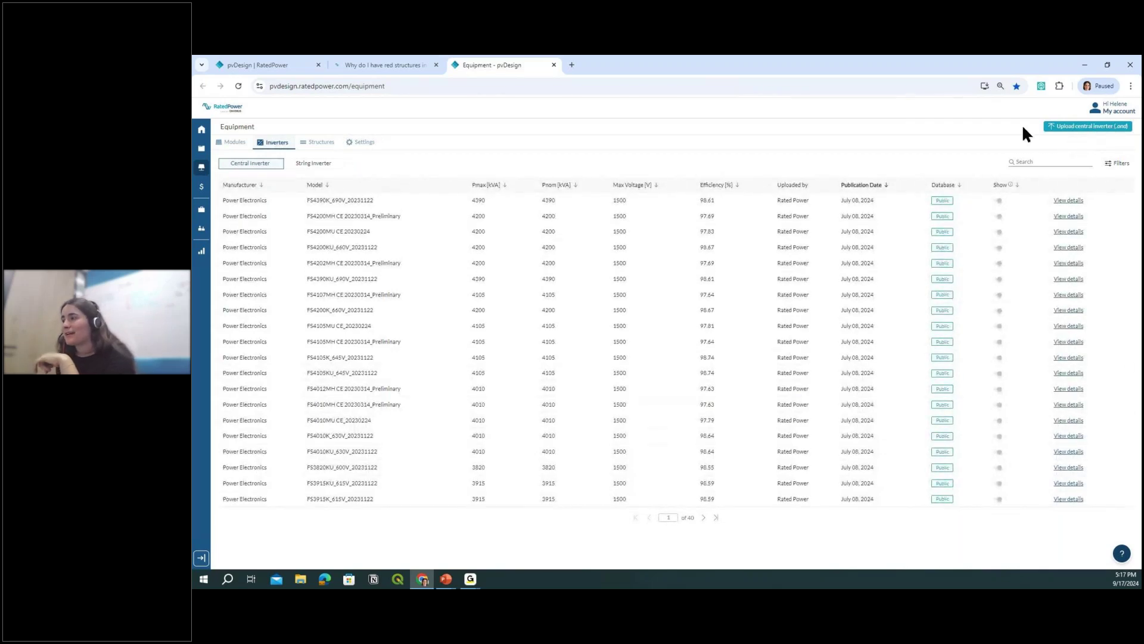
- Return to the design and browse the string inverters available for replacing the current inverter
{"action": "left_click", "coordinate": [269, 64]}
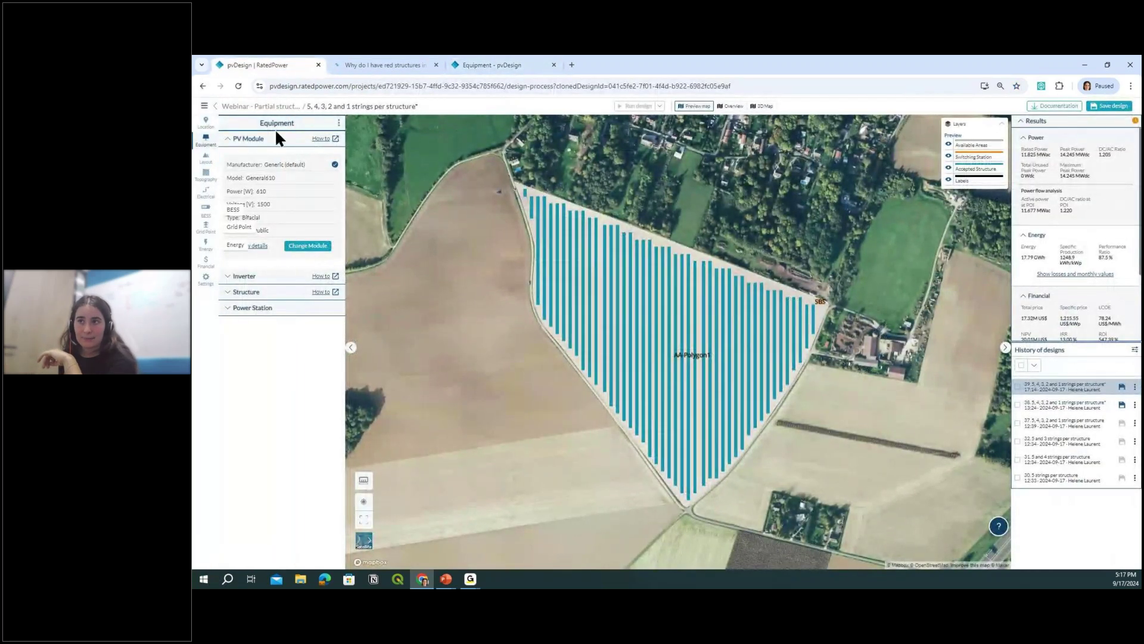
{"action": "left_click", "coordinate": [276, 137]}
{"action": "left_click", "coordinate": [282, 157]}
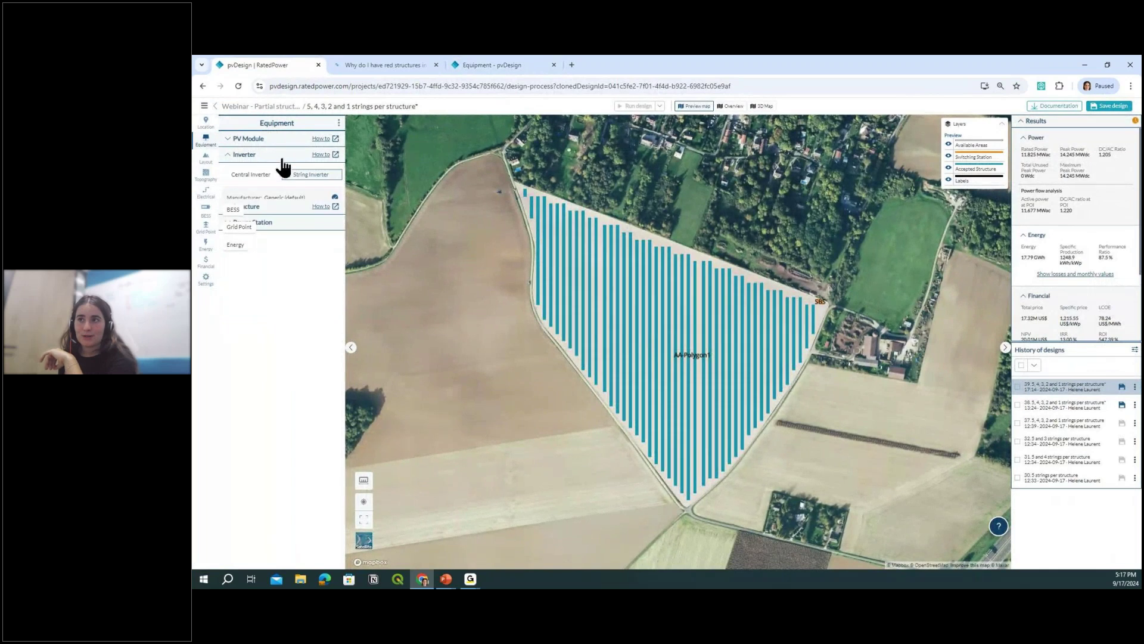
{"action": "left_click", "coordinate": [318, 286]}
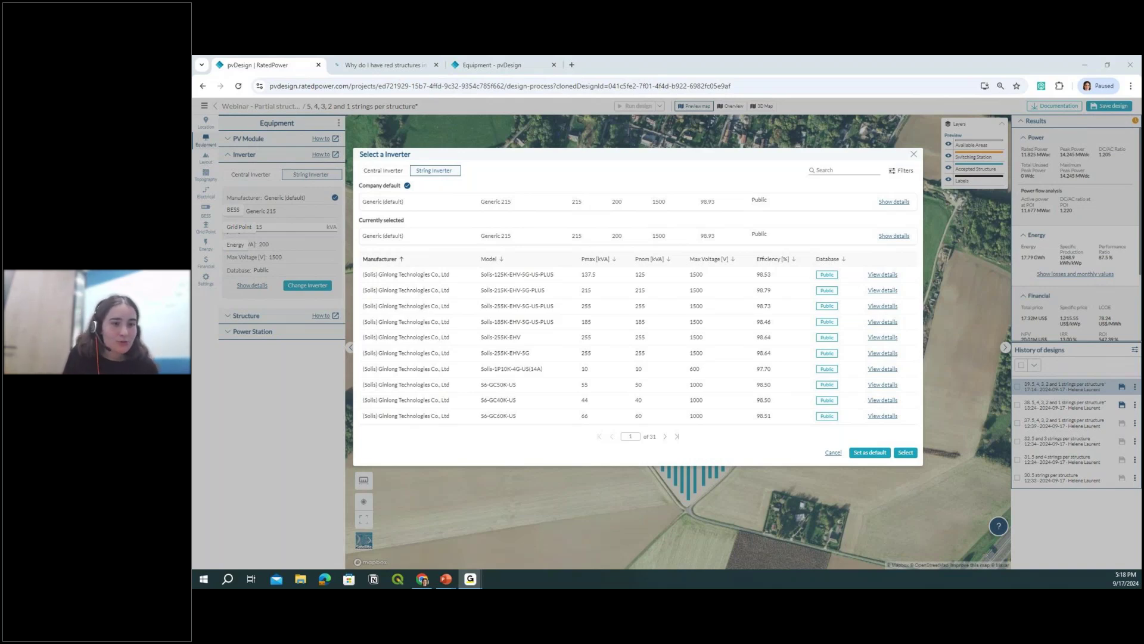
{"action": "left_click", "coordinate": [914, 156]}
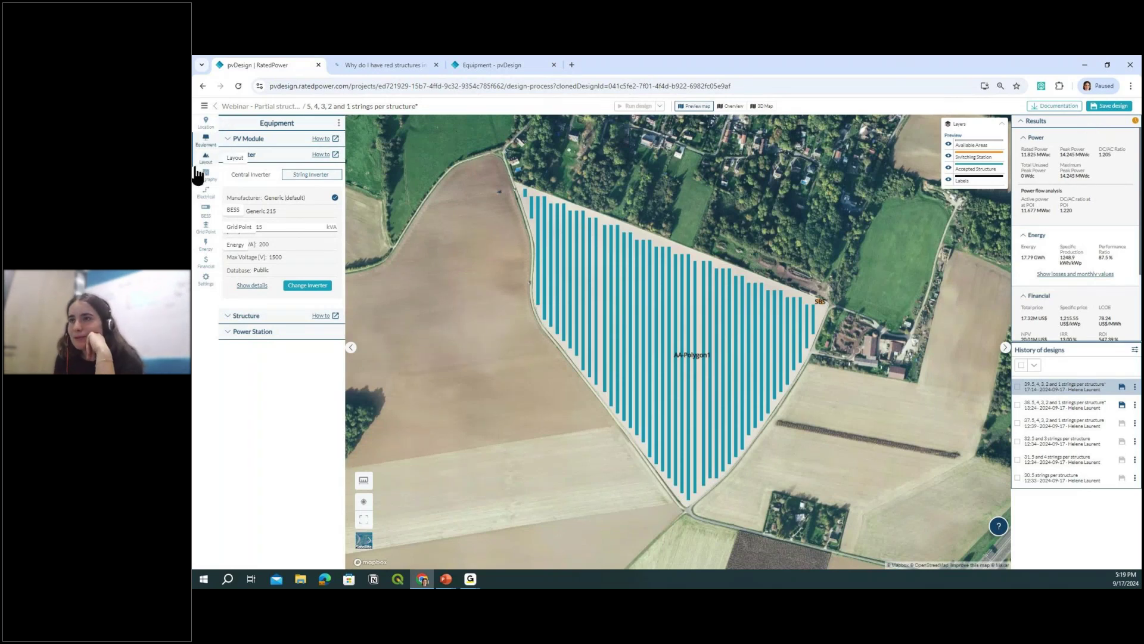
- Open the France CAPEX sheet from the design's financial settings and view the available currencies
{"action": "left_click", "coordinate": [200, 272]}
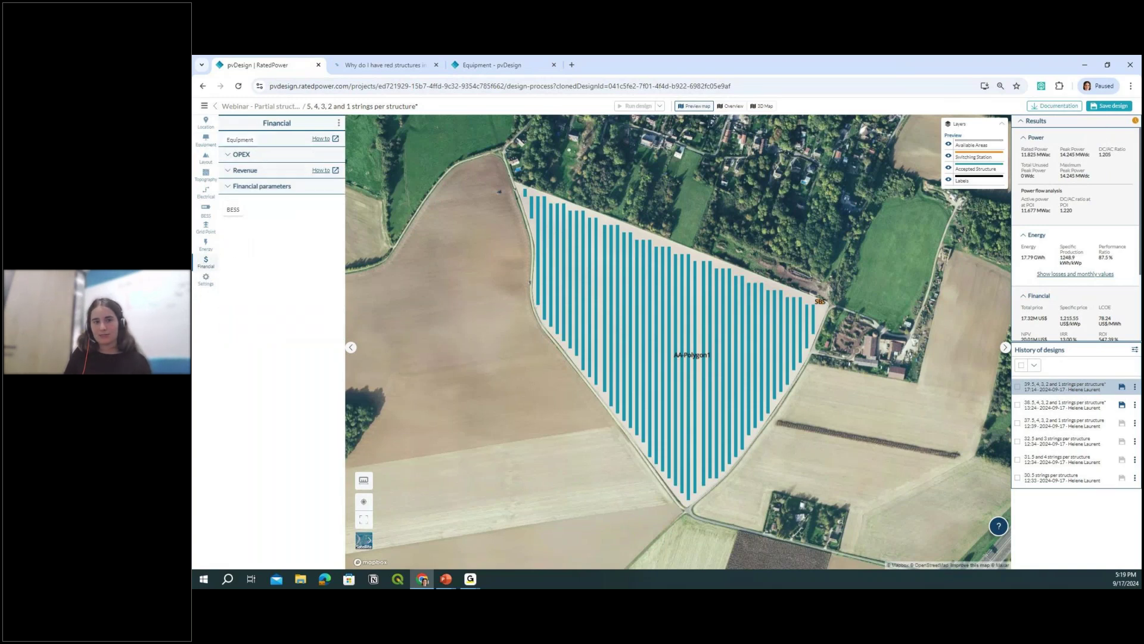
{"action": "key", "text": "alt+Tab"}
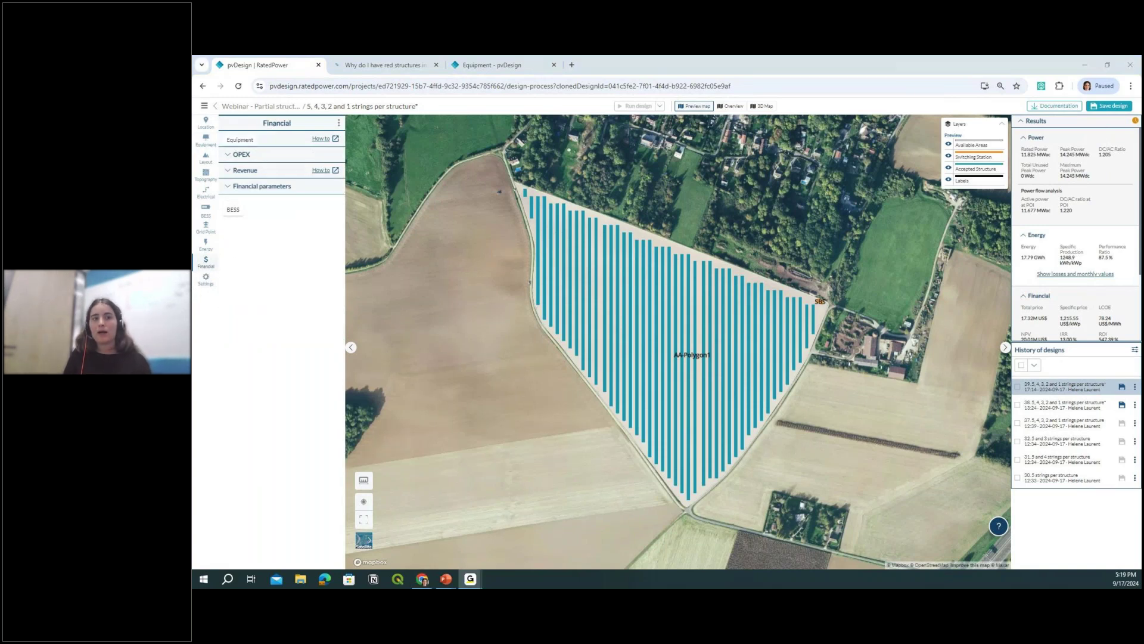
{"action": "key", "text": "alt+Tab"}
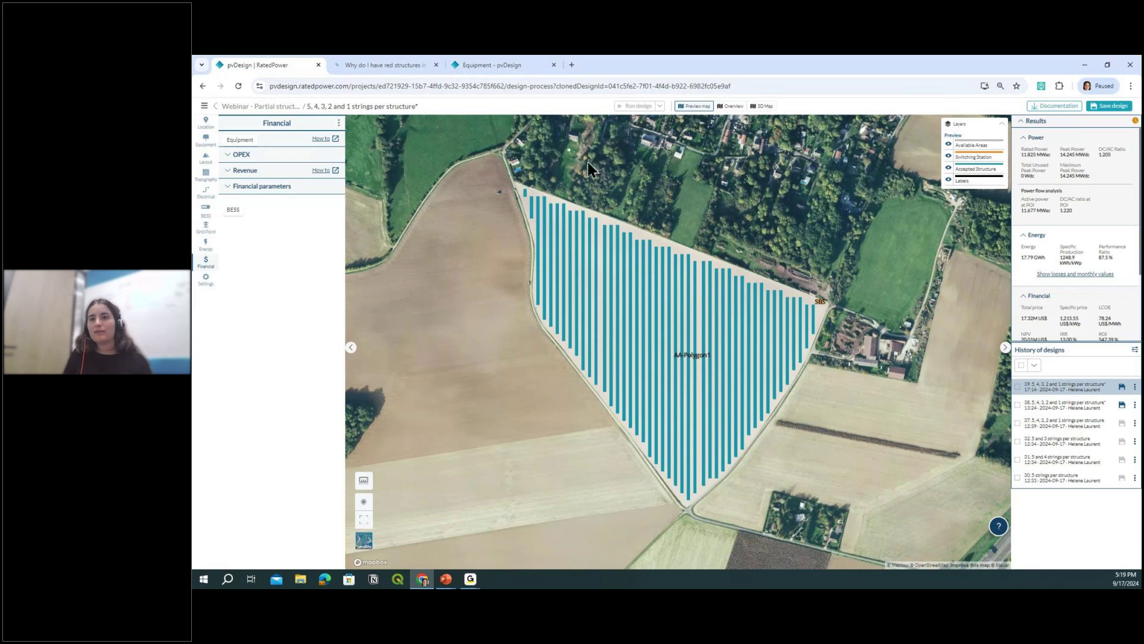
{"action": "left_click", "coordinate": [280, 143]}
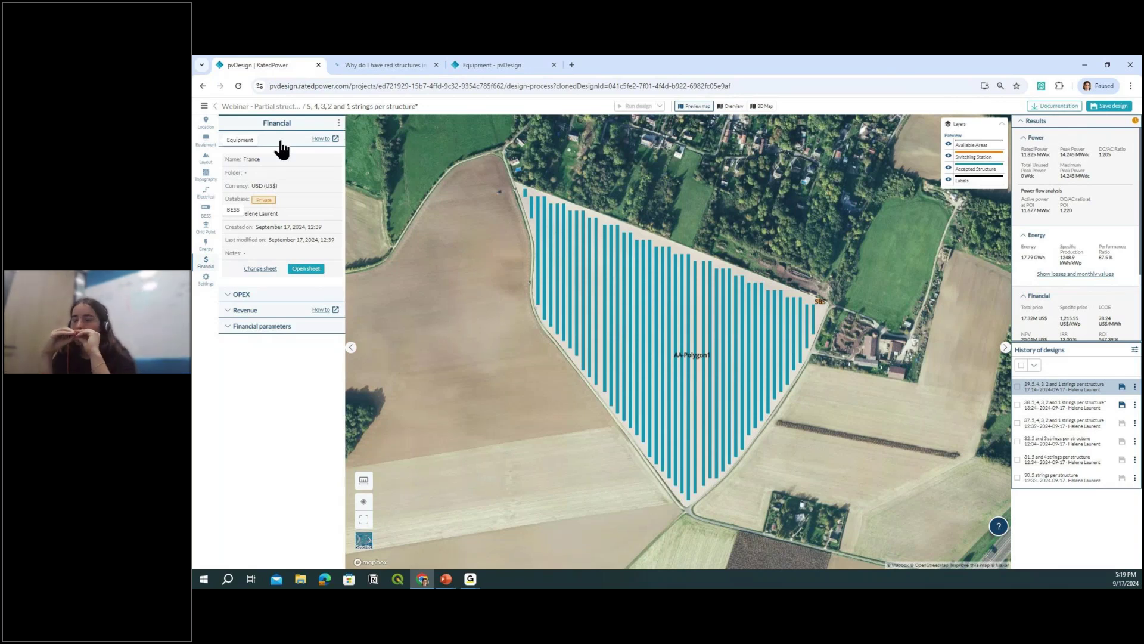
{"action": "left_click", "coordinate": [305, 268]}
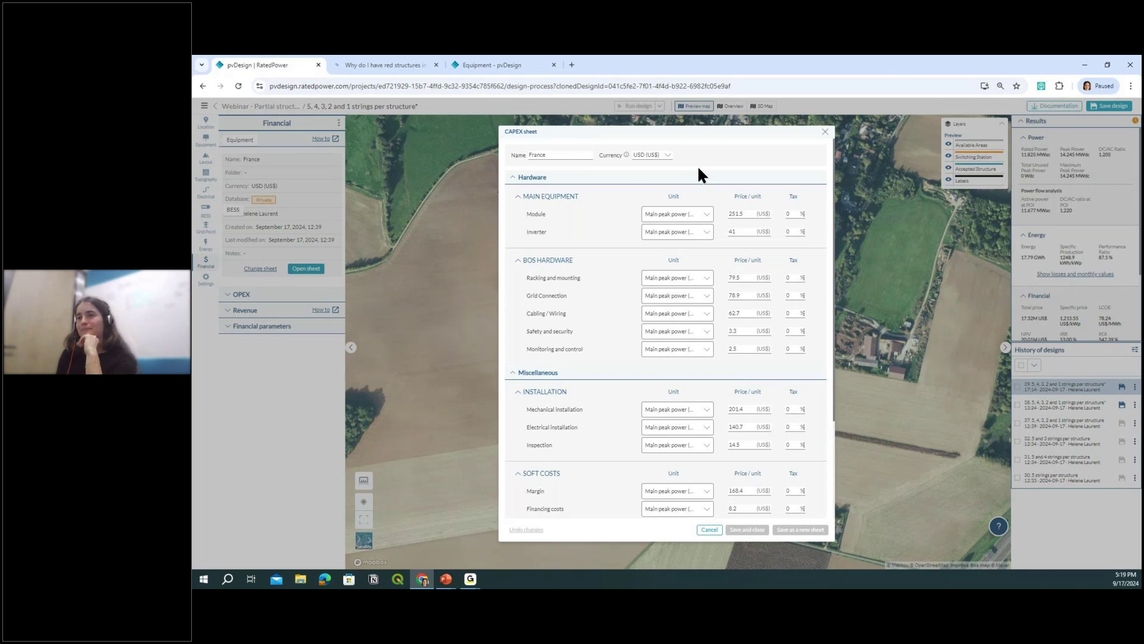
{"action": "left_click", "coordinate": [665, 157]}
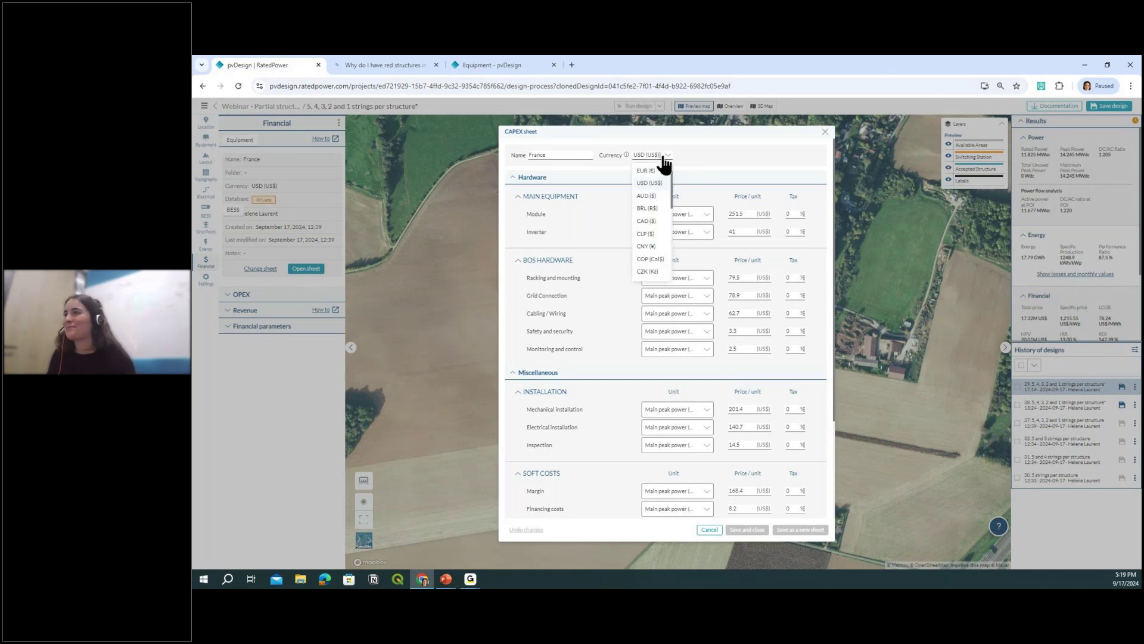
{"action": "left_click", "coordinate": [698, 156]}
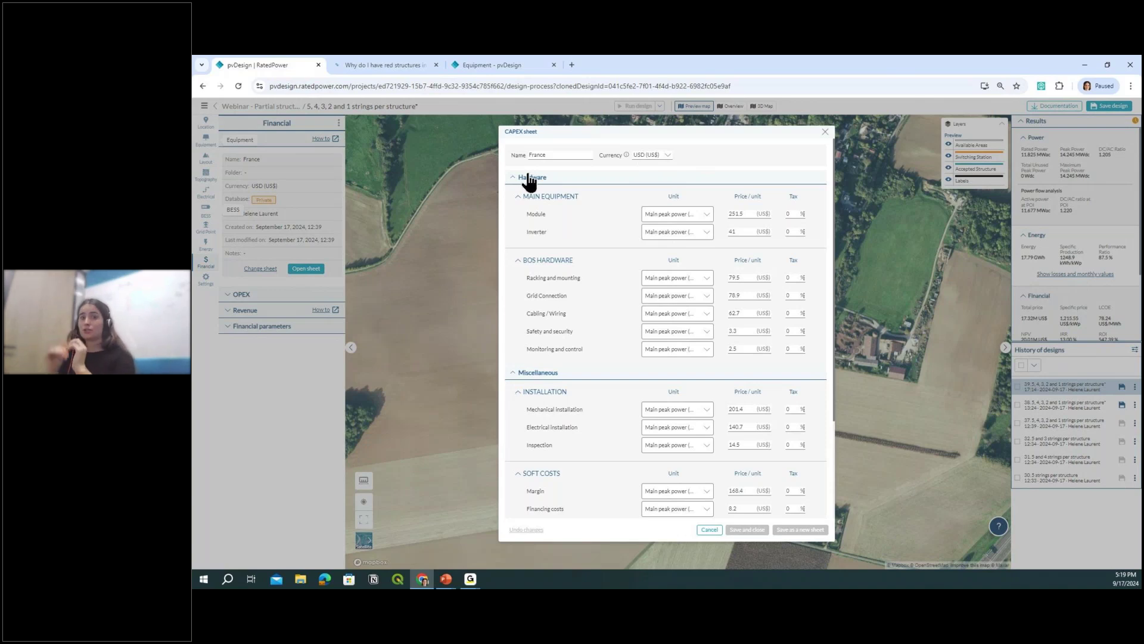
- Examine the unit options for the module price and the remaining CAPEX cost items, leaving the sheet without changes
{"action": "left_click", "coordinate": [674, 216]}
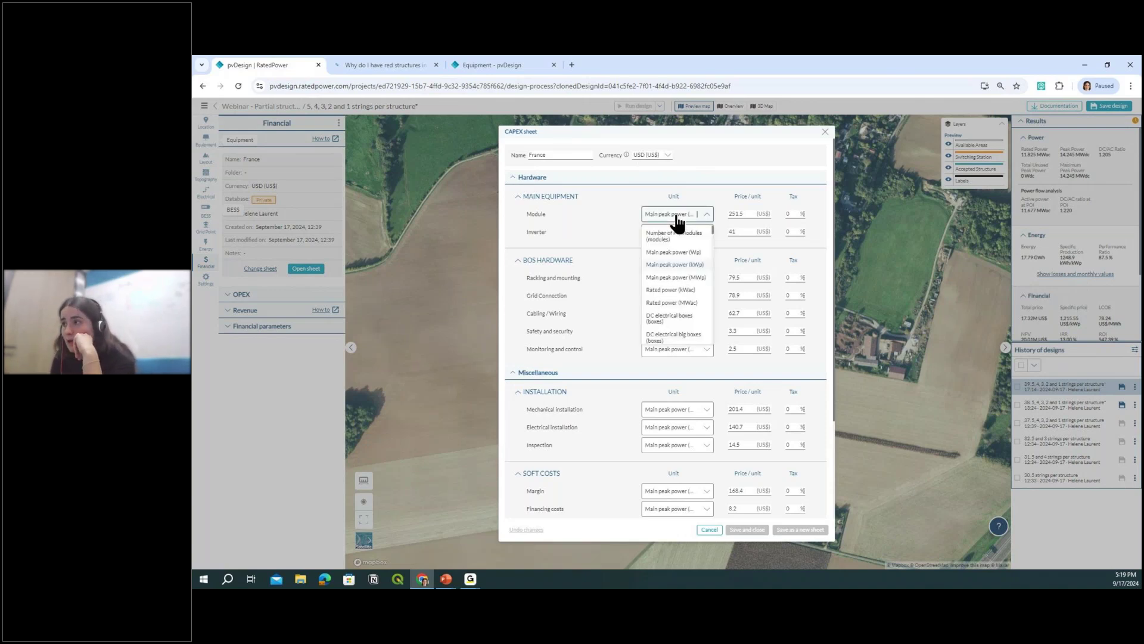
{"action": "scroll", "coordinate": [685, 251], "scroll_direction": "down", "scroll_amount": 5}
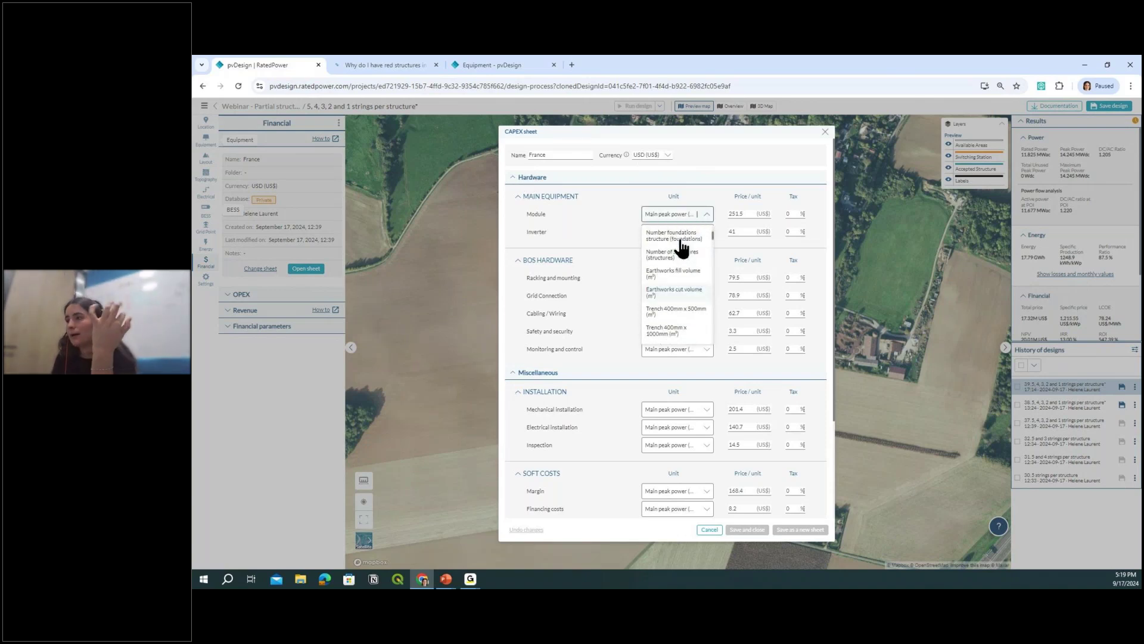
{"action": "scroll", "coordinate": [685, 253], "scroll_direction": "down", "scroll_amount": 5}
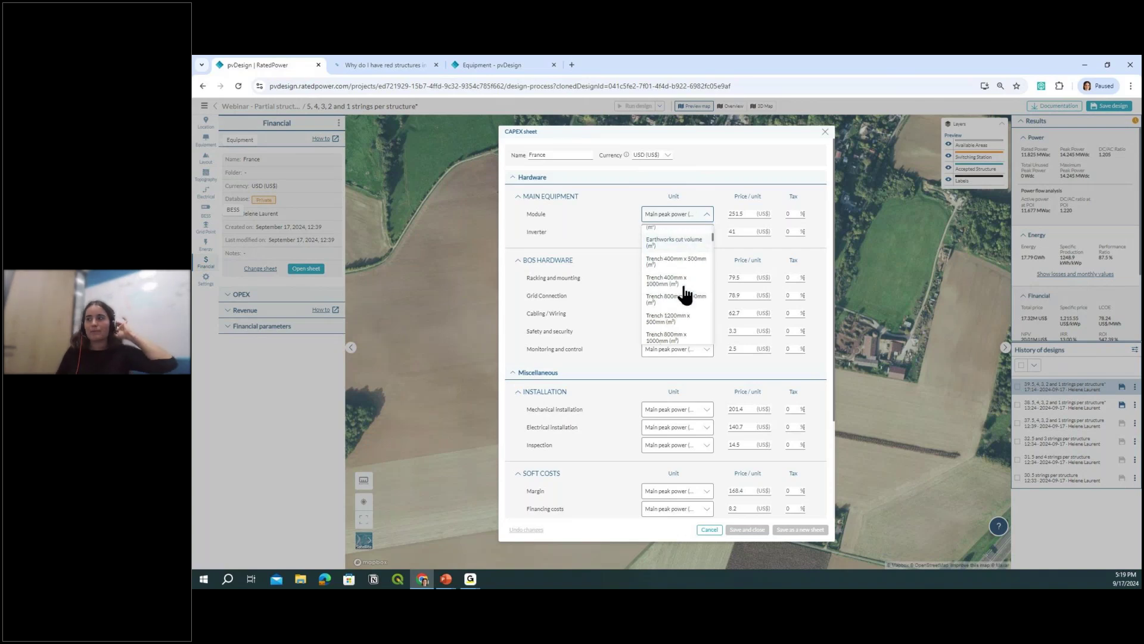
{"action": "left_click", "coordinate": [702, 216]}
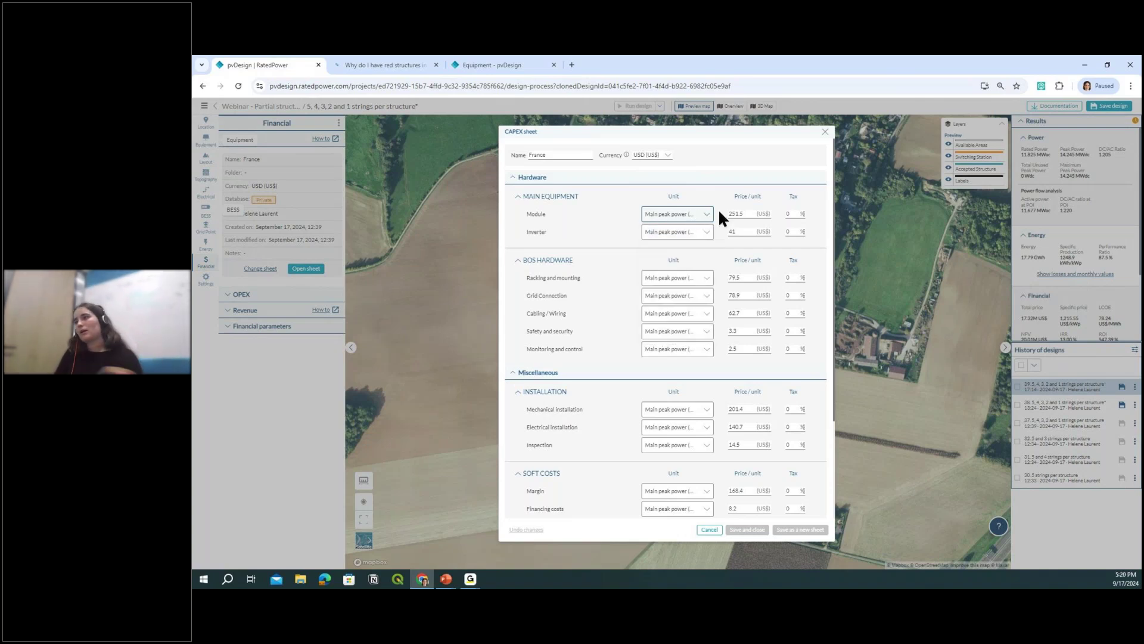
{"action": "scroll", "coordinate": [613, 257], "scroll_direction": "down", "scroll_amount": 3}
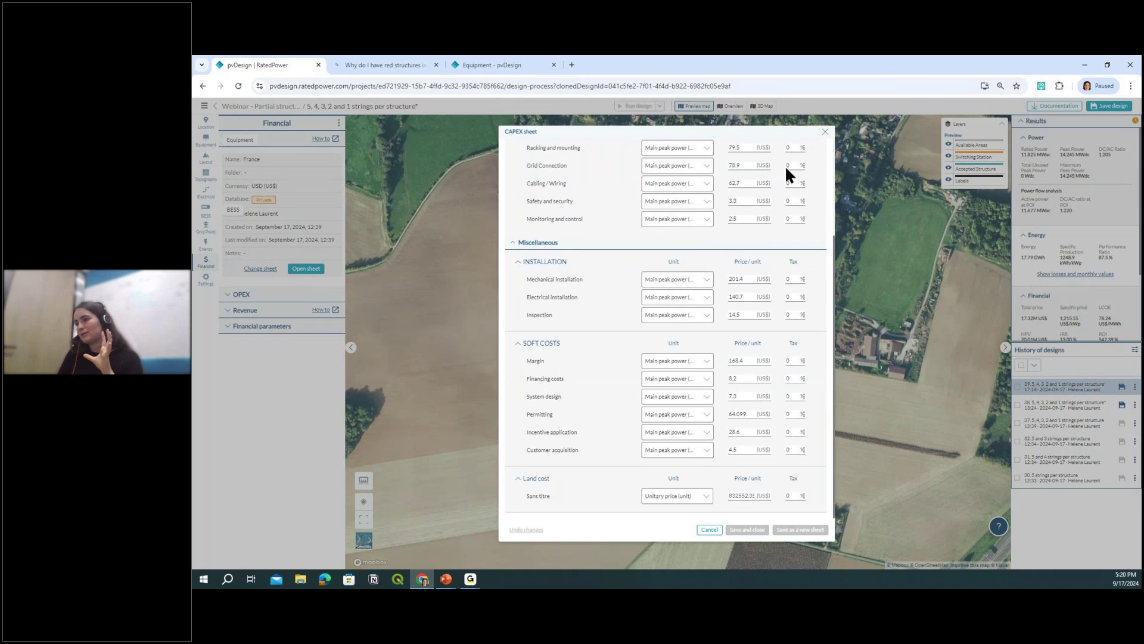
{"action": "left_click", "coordinate": [826, 133]}
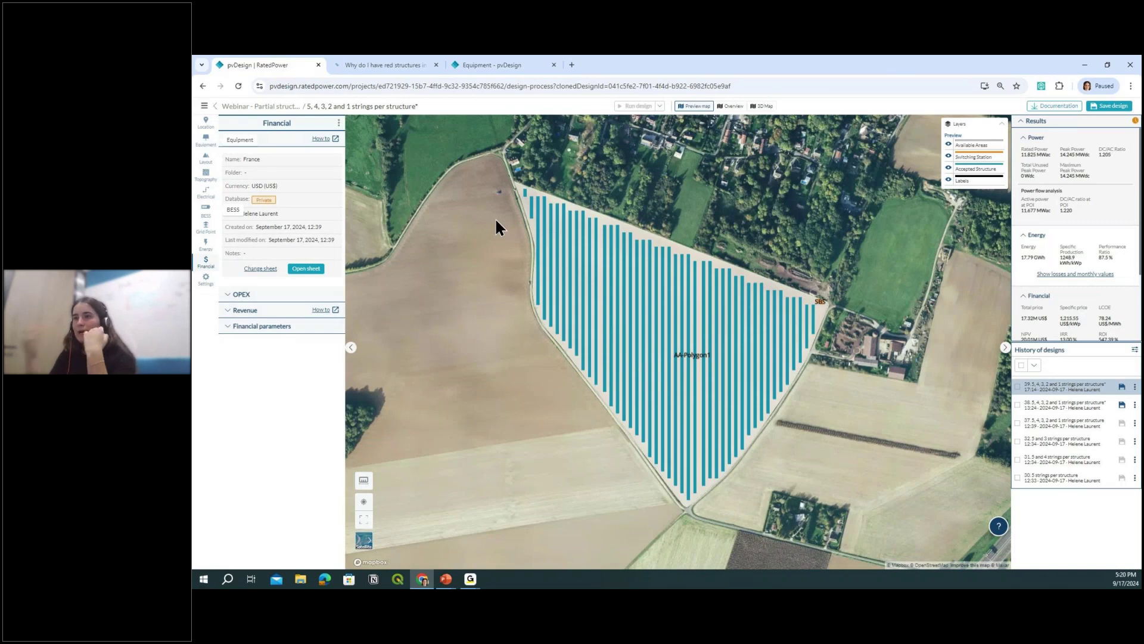
- Open the OPEX settings in place of the CAPEX details and highlight the OPEX value
{"action": "left_click", "coordinate": [275, 141]}
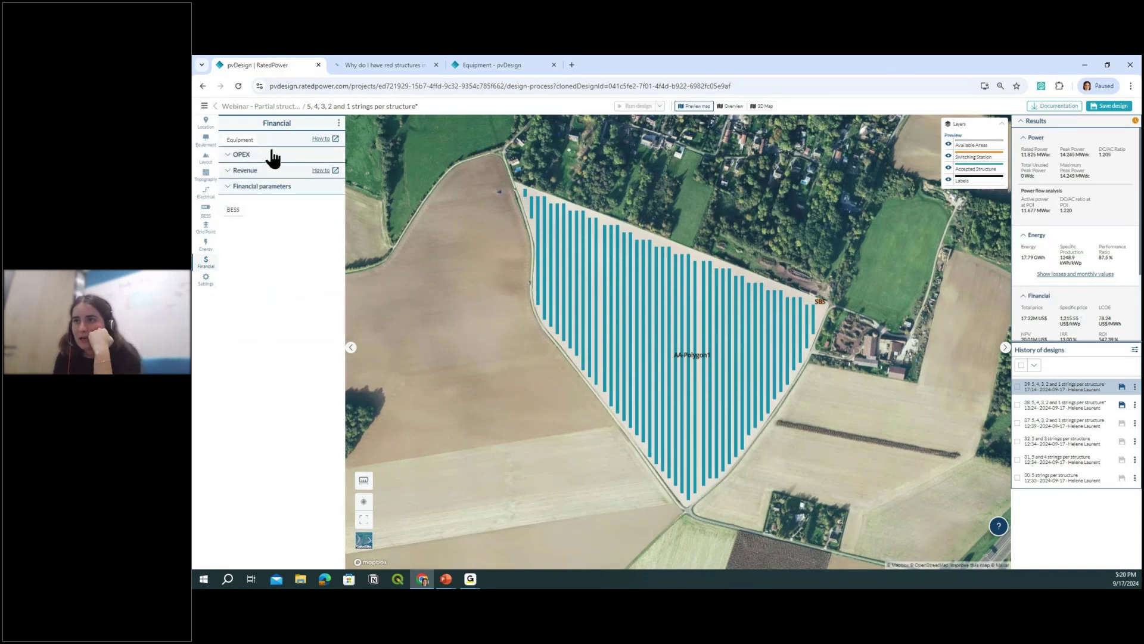
{"action": "left_click", "coordinate": [271, 156]}
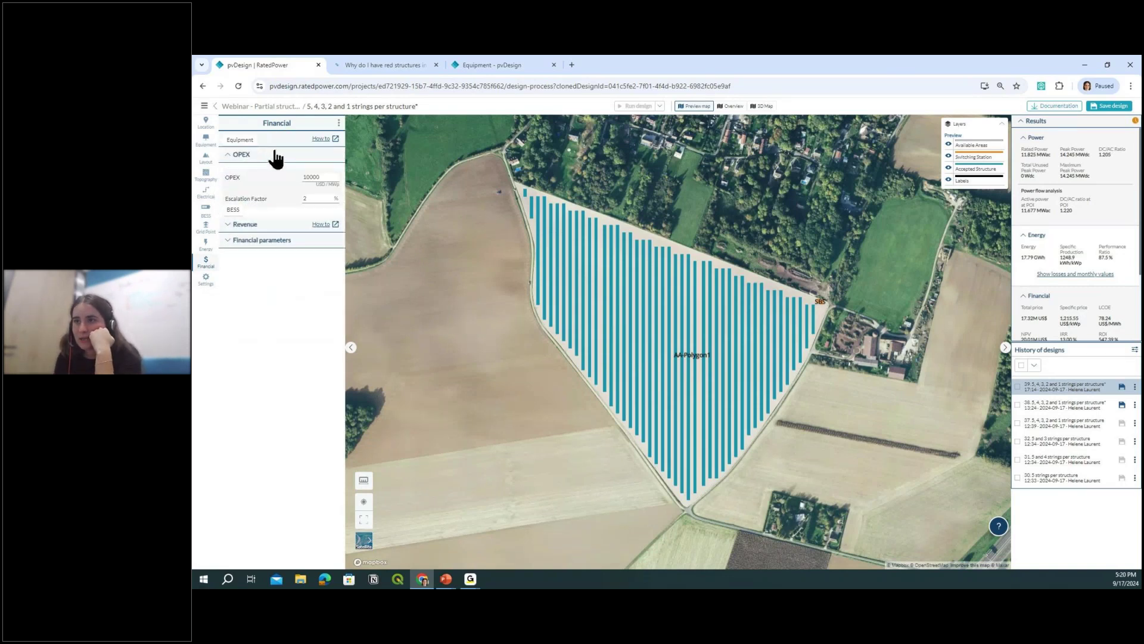
{"action": "double_click", "coordinate": [323, 180]}
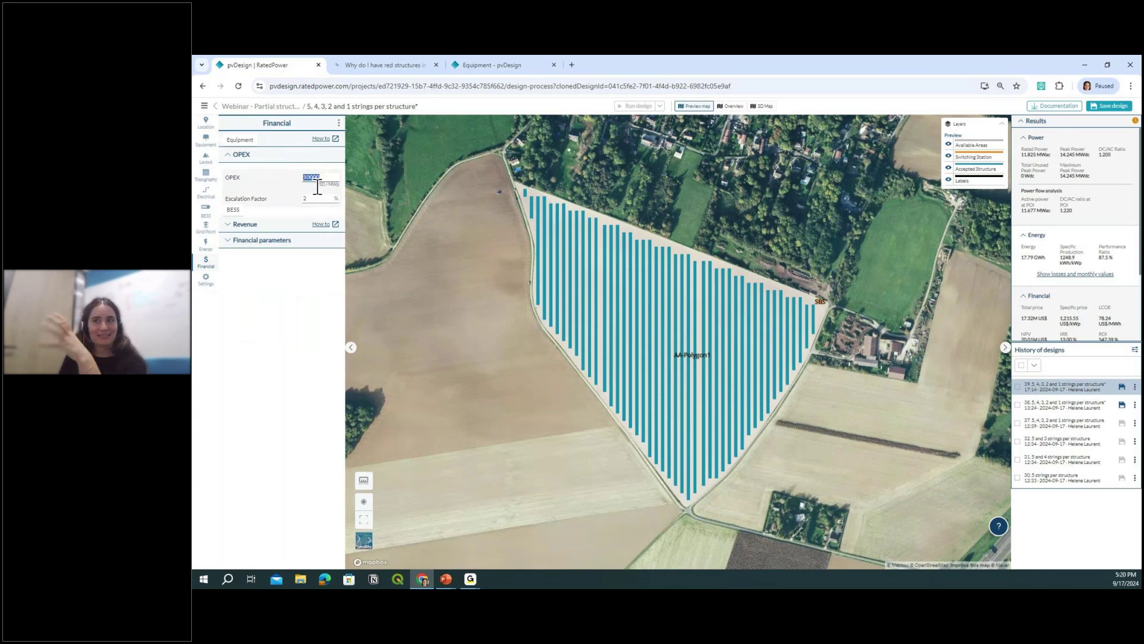
- Open the revenue settings in place of the OPEX details and select the variable price option
{"action": "left_click", "coordinate": [277, 160]}
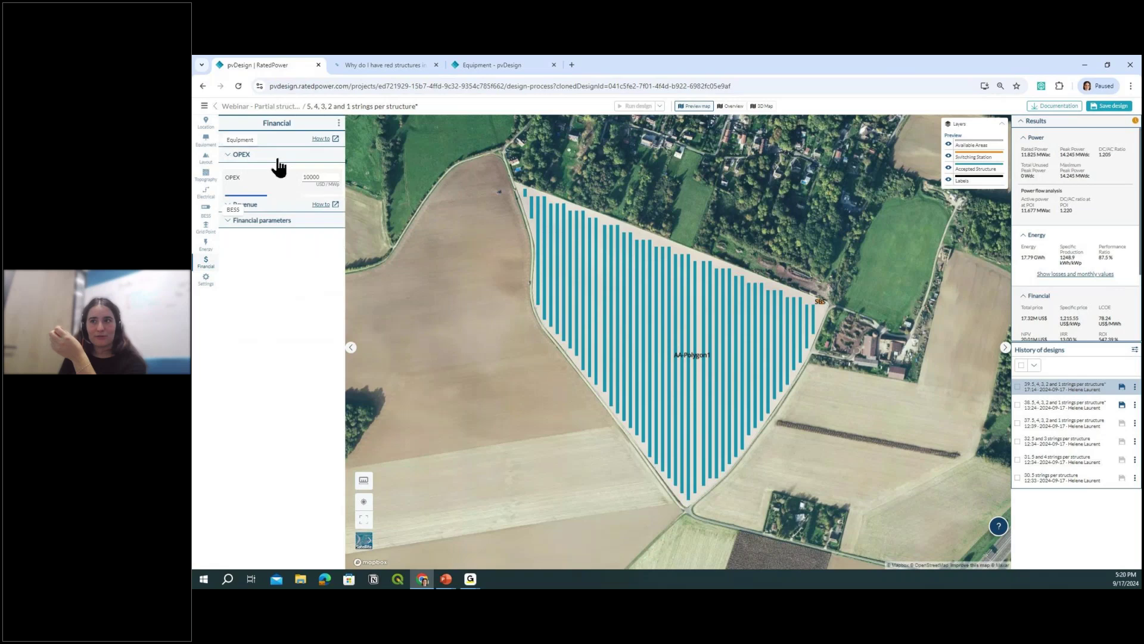
{"action": "left_click", "coordinate": [269, 173]}
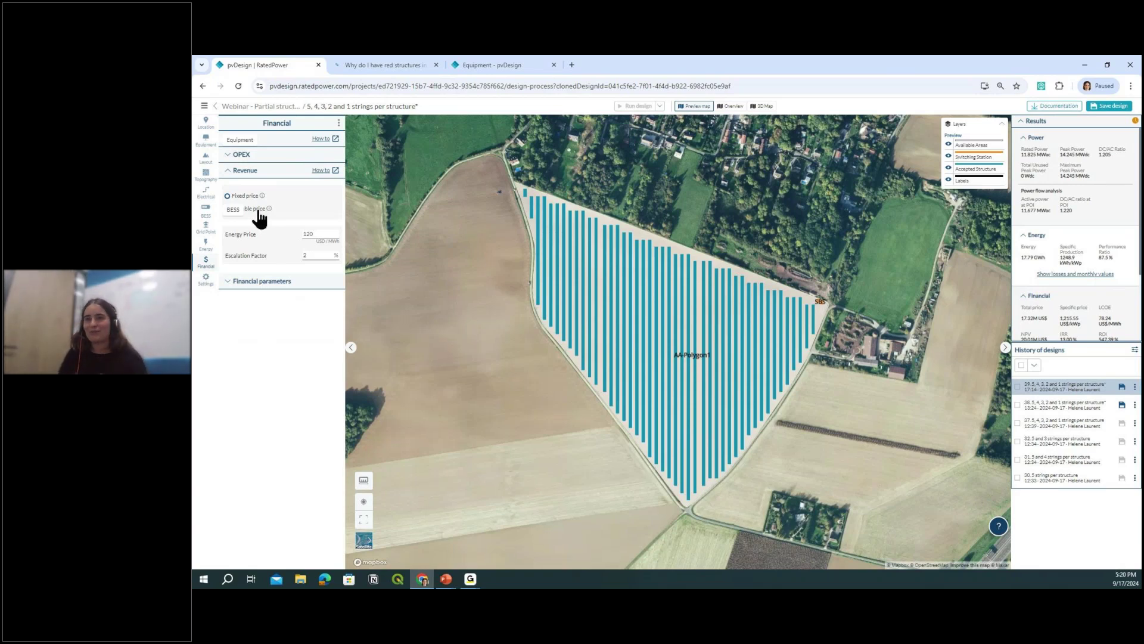
{"action": "left_click", "coordinate": [258, 211]}
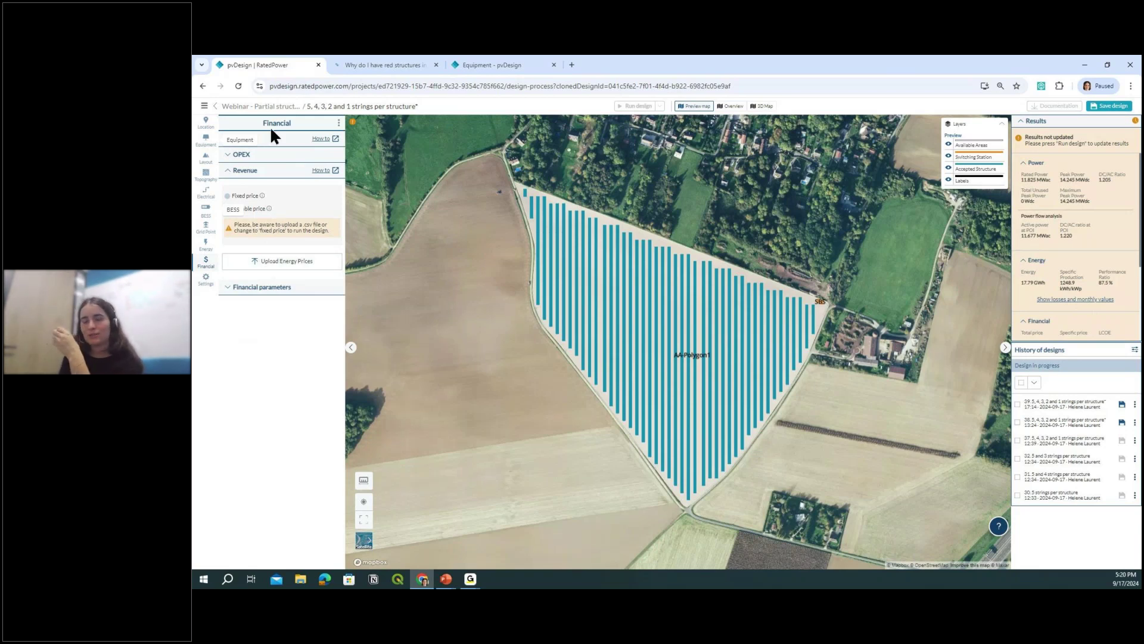
- Open the financial parameters in place of the revenue settings to examine the discount rate, and collapse them again
{"action": "left_click", "coordinate": [268, 173]}
{"action": "left_click", "coordinate": [294, 187]}
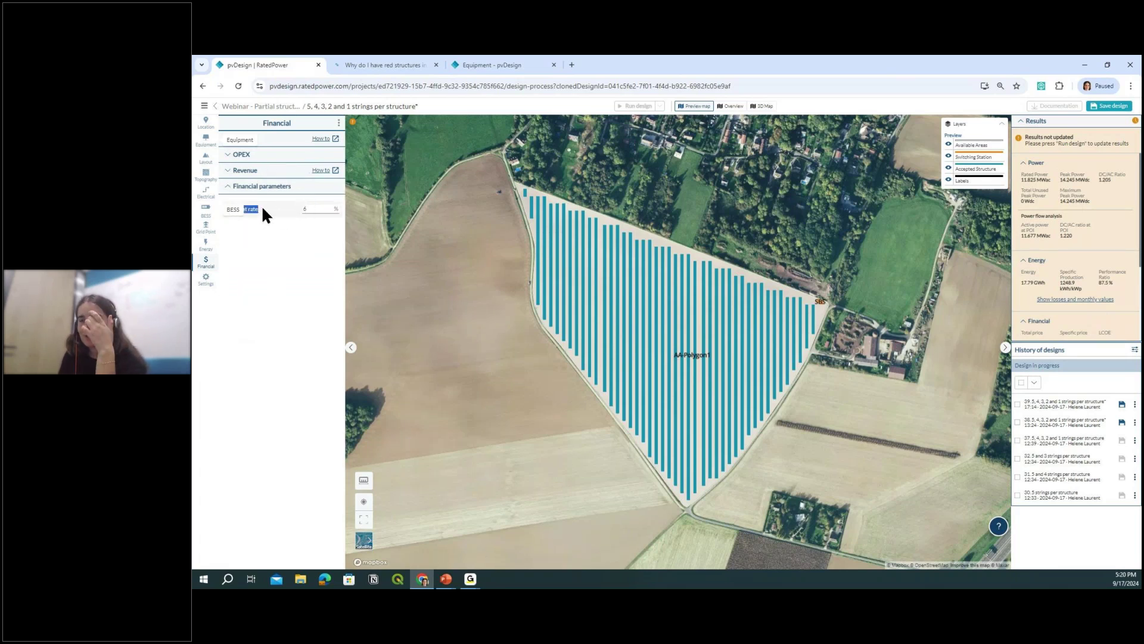
{"action": "left_click", "coordinate": [274, 188]}
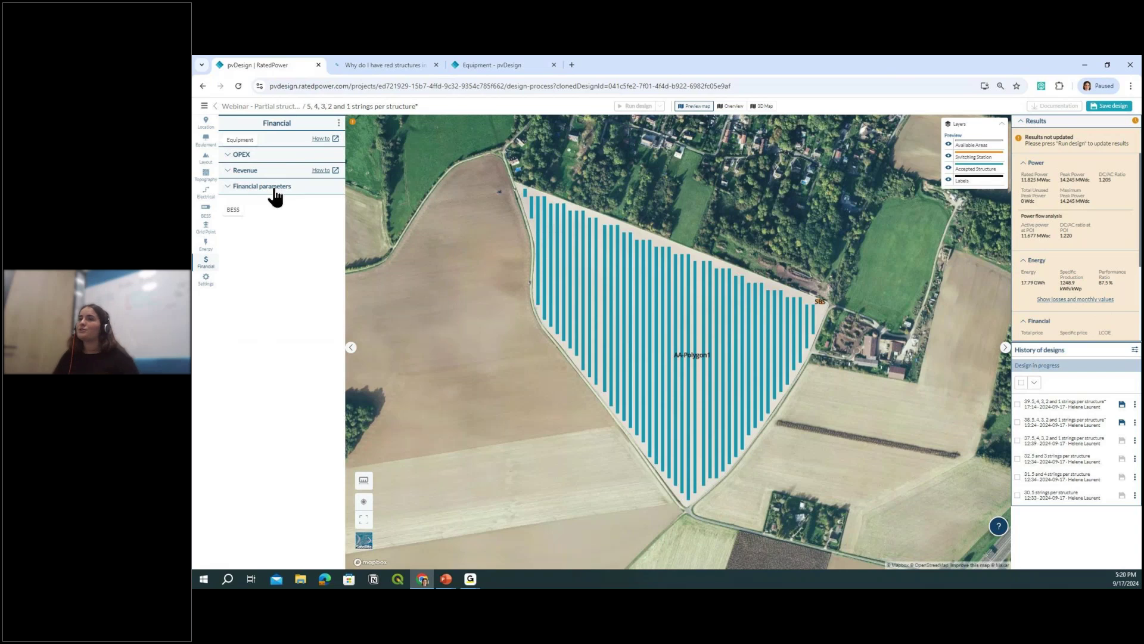
- Set the years of simulation to 40 in the design's energy settings and collapse that section
{"action": "left_click", "coordinate": [207, 254]}
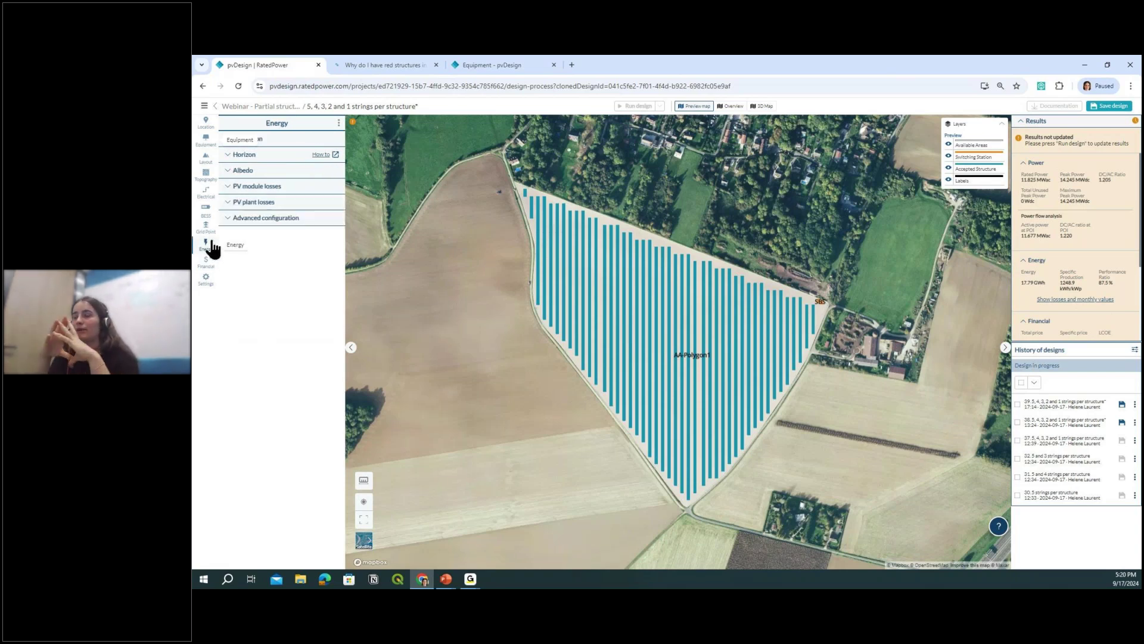
{"action": "left_click", "coordinate": [280, 141]}
{"action": "double_click", "coordinate": [315, 161]}
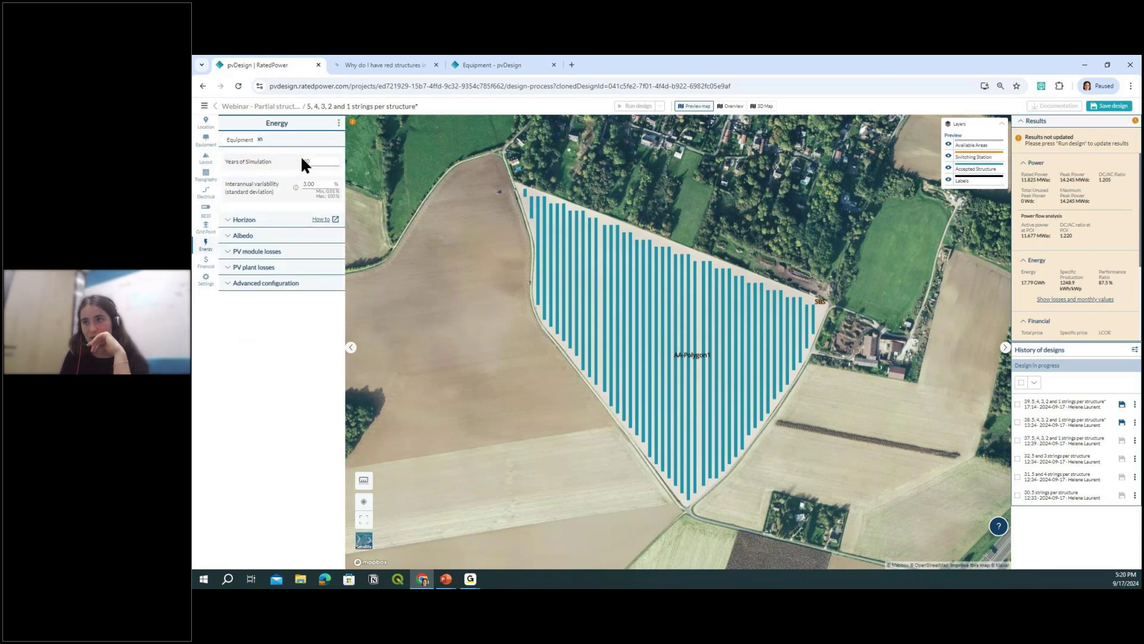
{"action": "double_click", "coordinate": [311, 160]}
{"action": "type", "text": "4"}
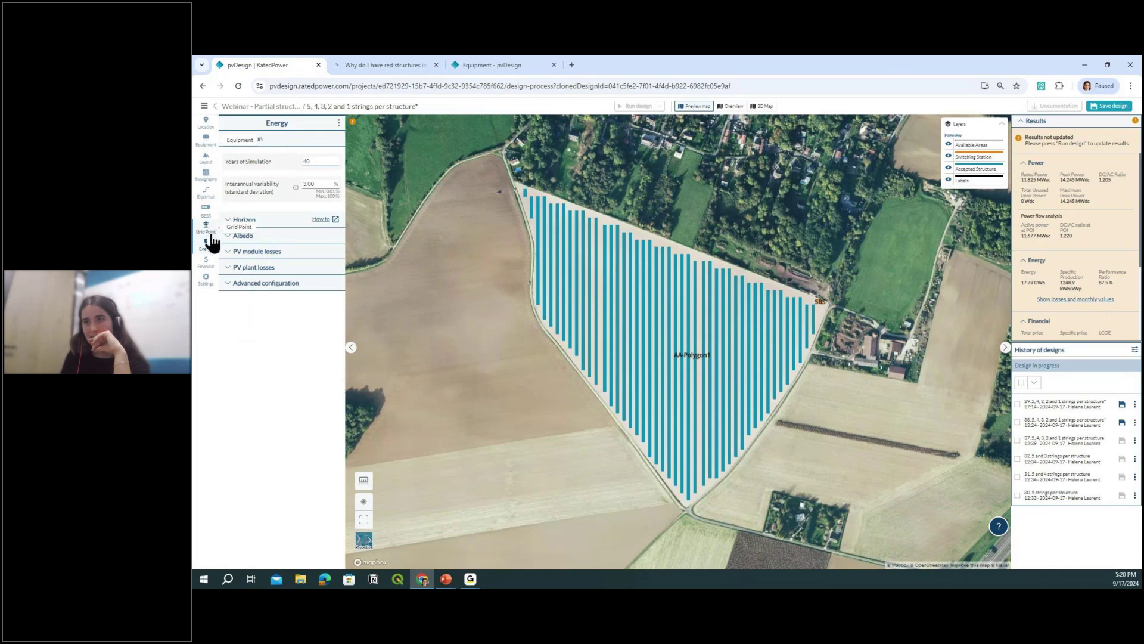
{"action": "left_click", "coordinate": [285, 143]}
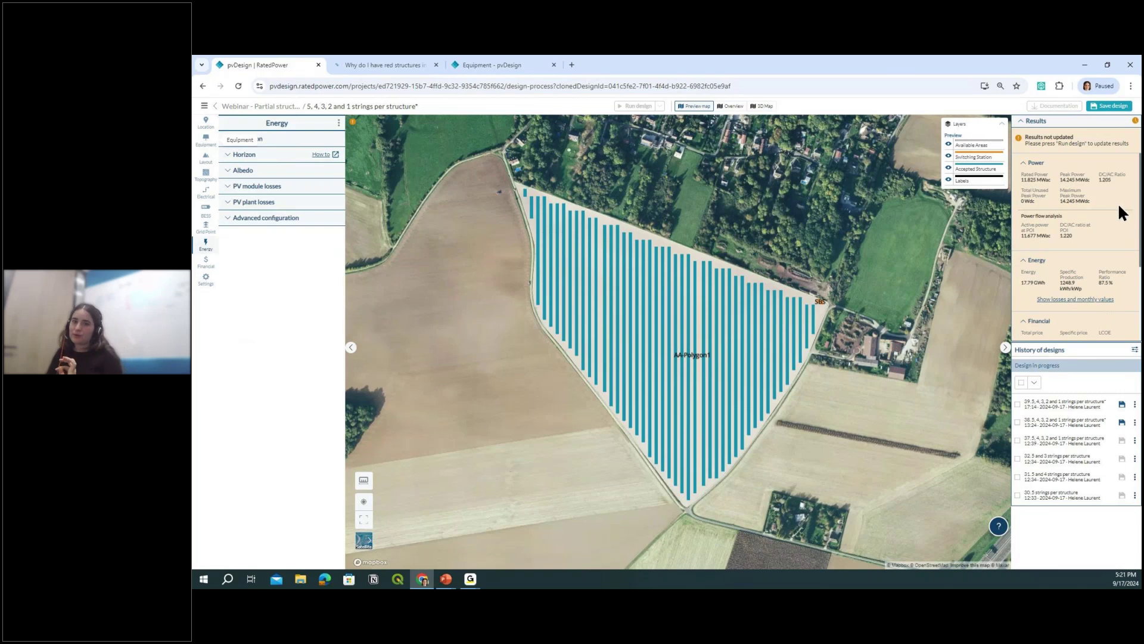
- Review the design's financial results, from total price and LCOE to NPV, IRR, ROI and payback
{"action": "scroll", "coordinate": [1118, 202], "scroll_direction": "down", "scroll_amount": 1}
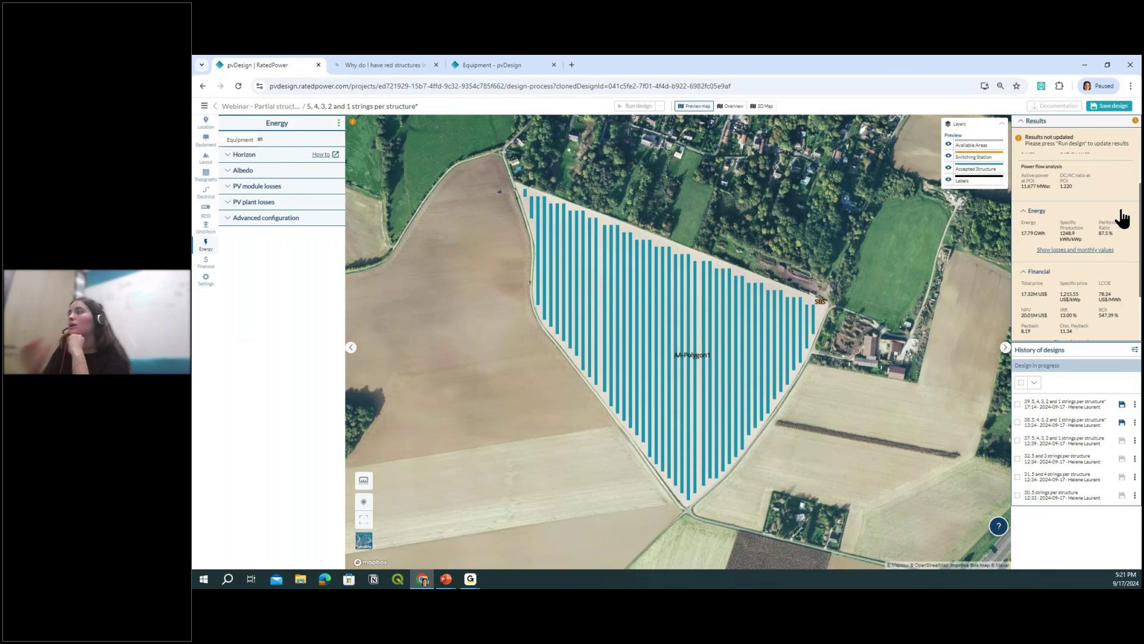
{"action": "scroll", "coordinate": [1104, 201], "scroll_direction": "down", "scroll_amount": 2}
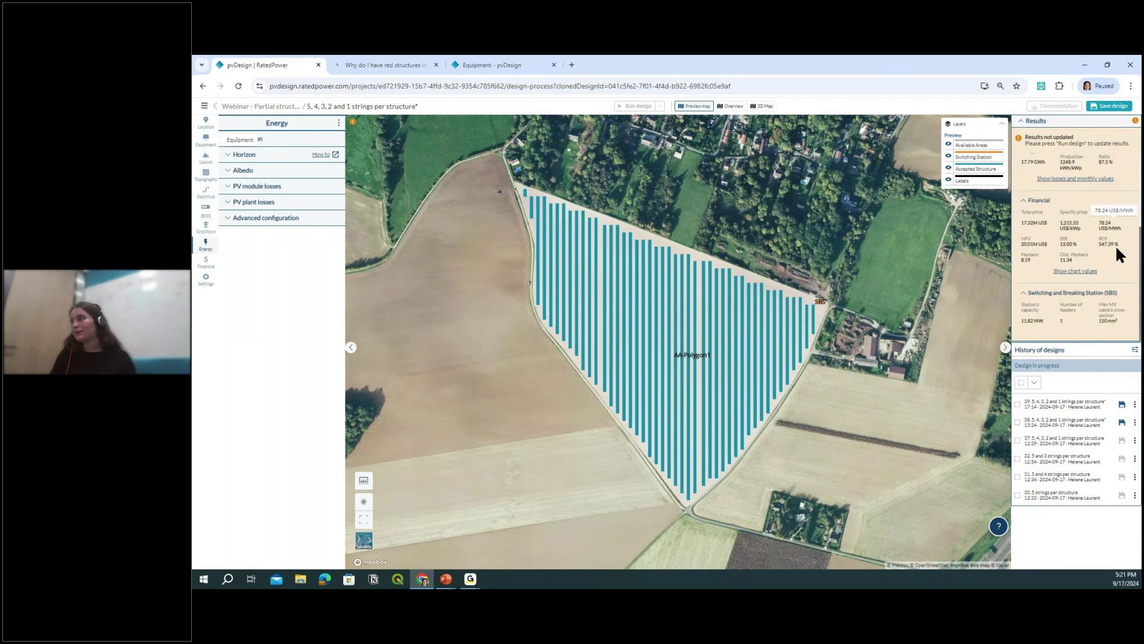
{"action": "left_click_drag", "start_coordinate": [1020, 211], "coordinate": [1097, 254]}
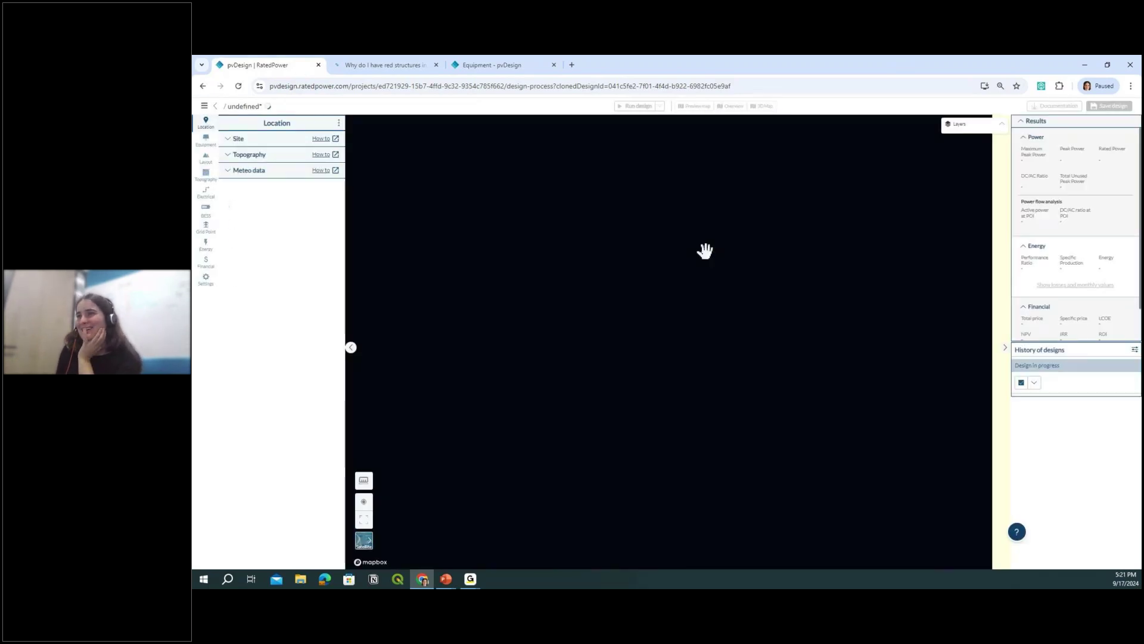
- Open the financial charts of design 37, view the NPV, IRR, LCOE, cash flow and ROI graphs, and close them
{"action": "scroll", "coordinate": [1093, 263], "scroll_direction": "down", "scroll_amount": 2}
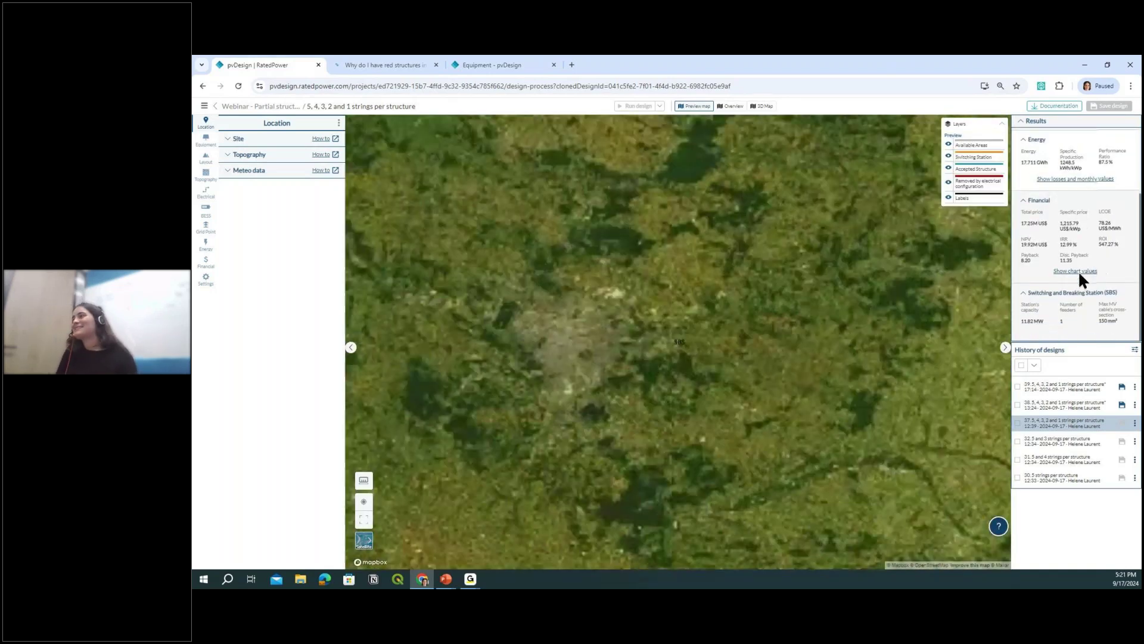
{"action": "left_click", "coordinate": [1077, 271]}
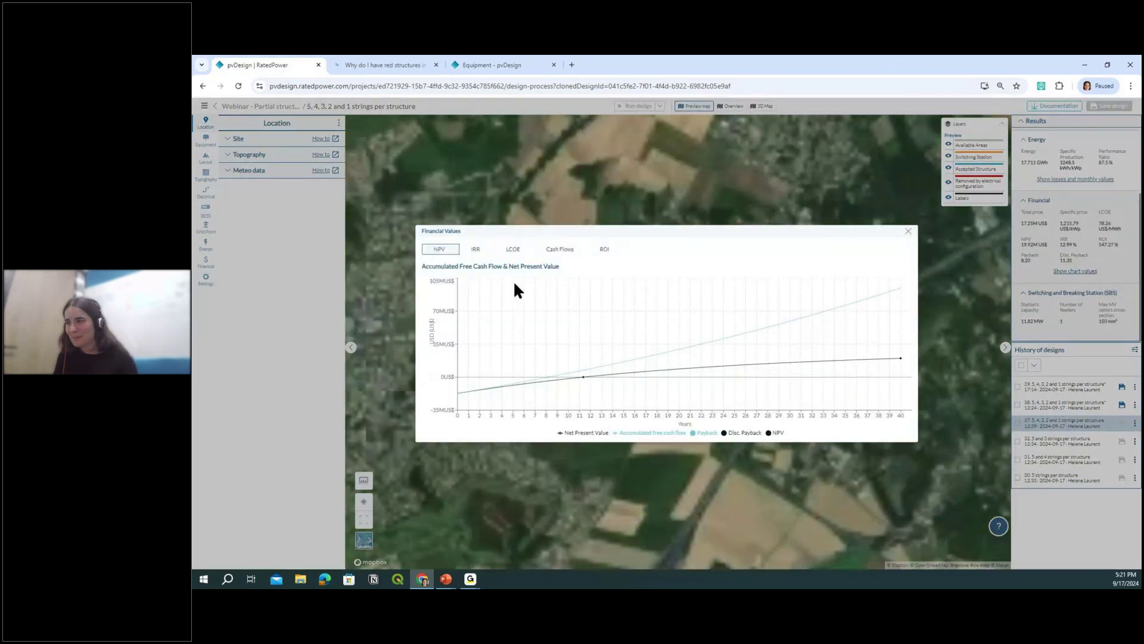
{"action": "left_click", "coordinate": [469, 250]}
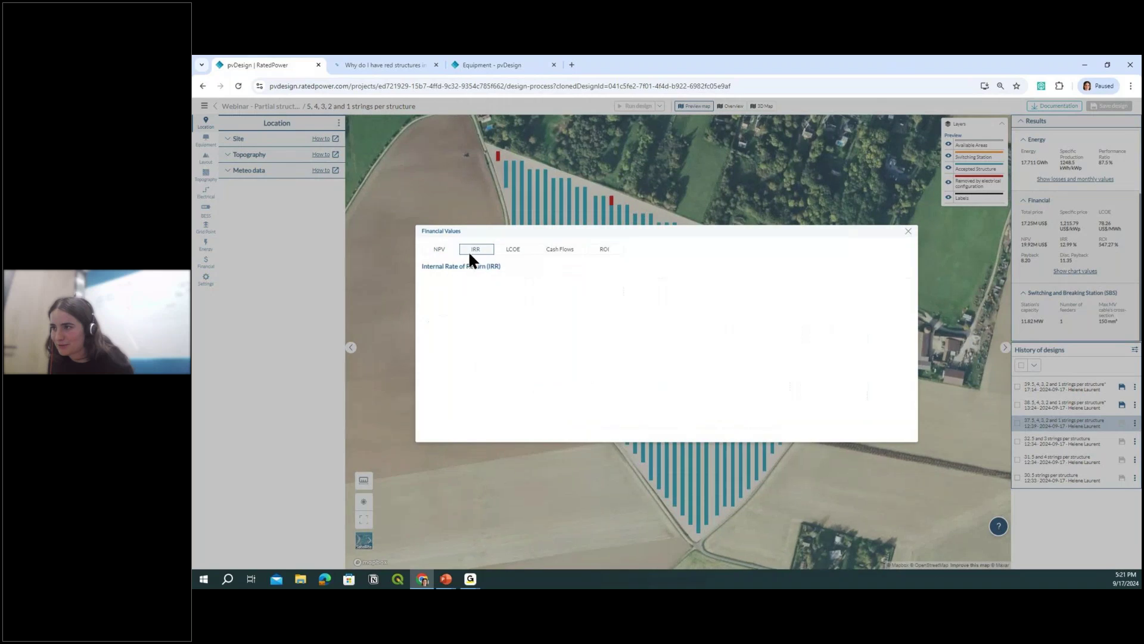
{"action": "left_click", "coordinate": [512, 249]}
{"action": "left_click", "coordinate": [564, 249]}
{"action": "left_click", "coordinate": [603, 252]}
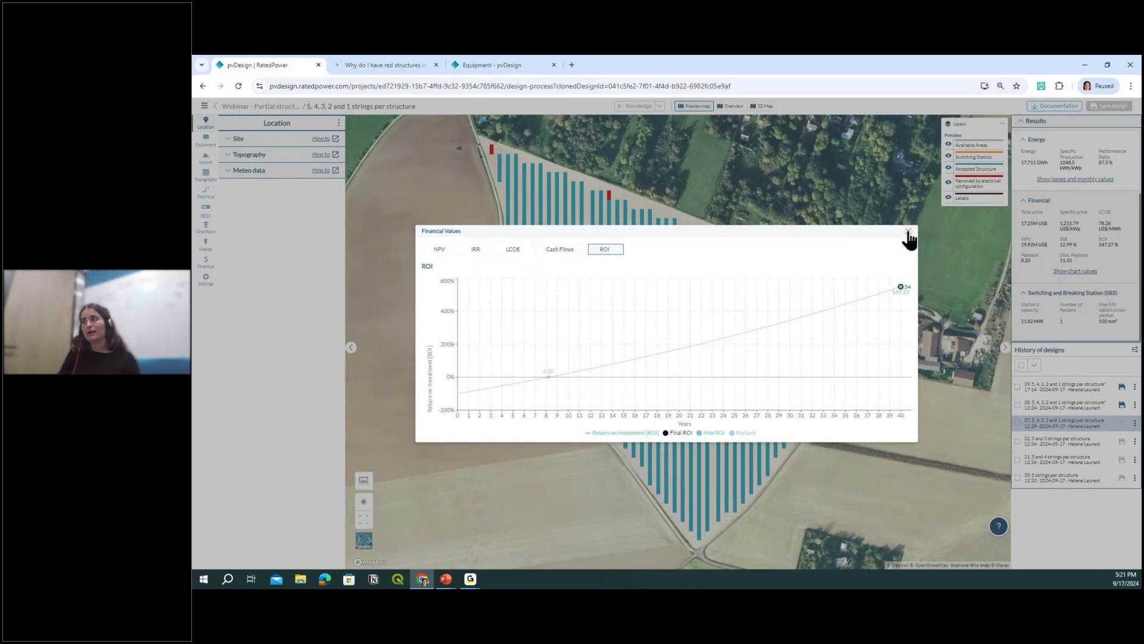
{"action": "left_click", "coordinate": [908, 233]}
- Download the English financial analysis spreadsheet in XLSX format from the design's documentation
{"action": "left_click", "coordinate": [1043, 107]}
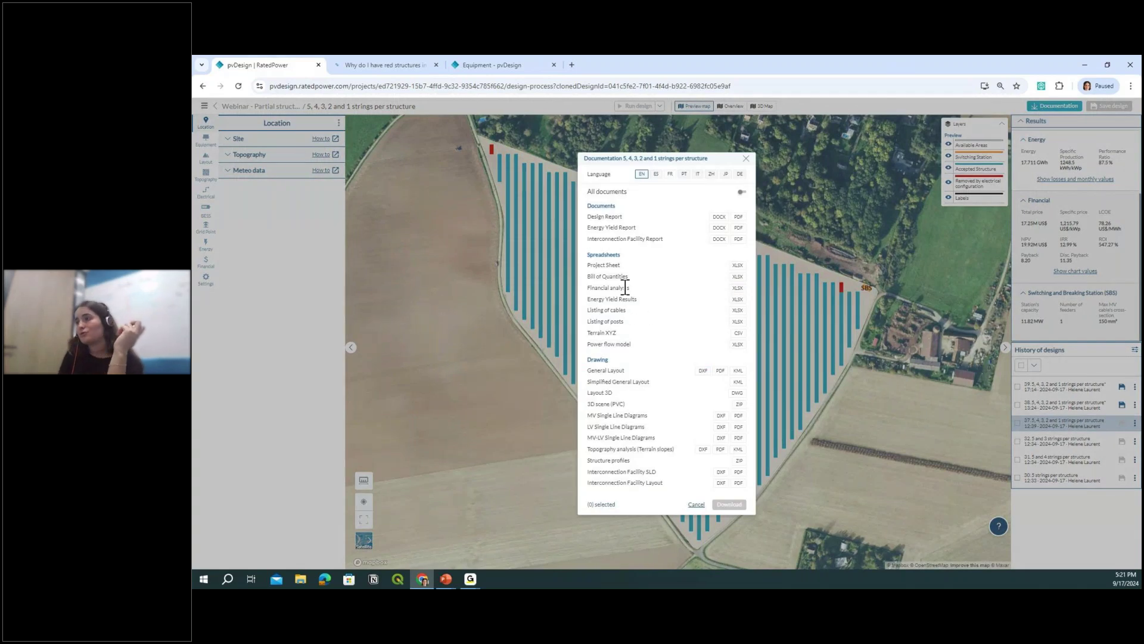
{"action": "left_click", "coordinate": [737, 288]}
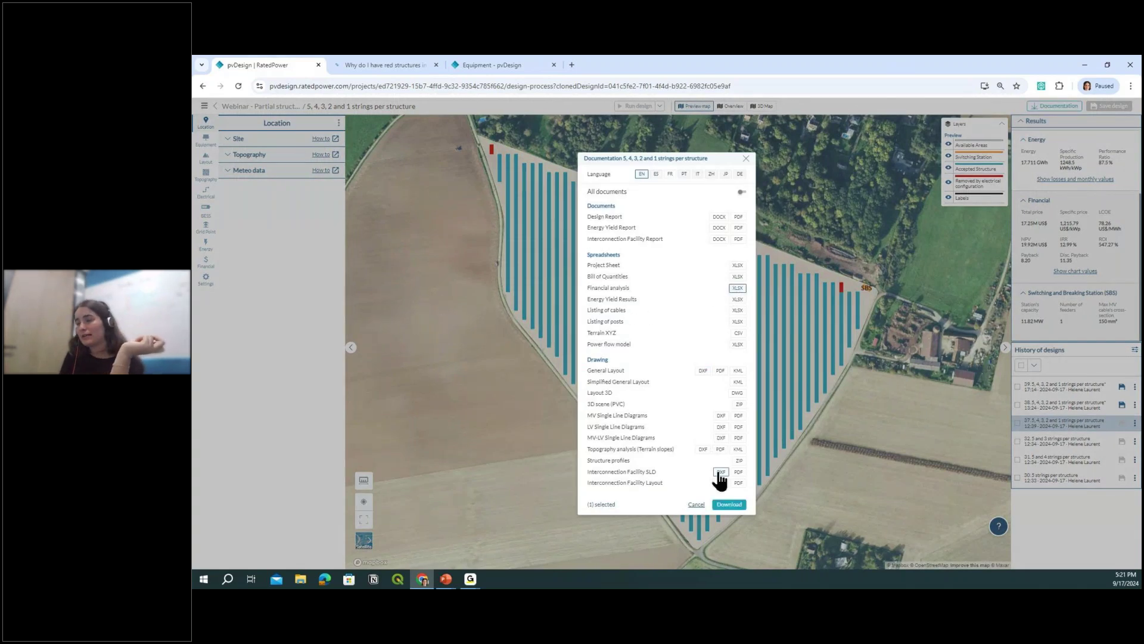
{"action": "left_click", "coordinate": [728, 505]}
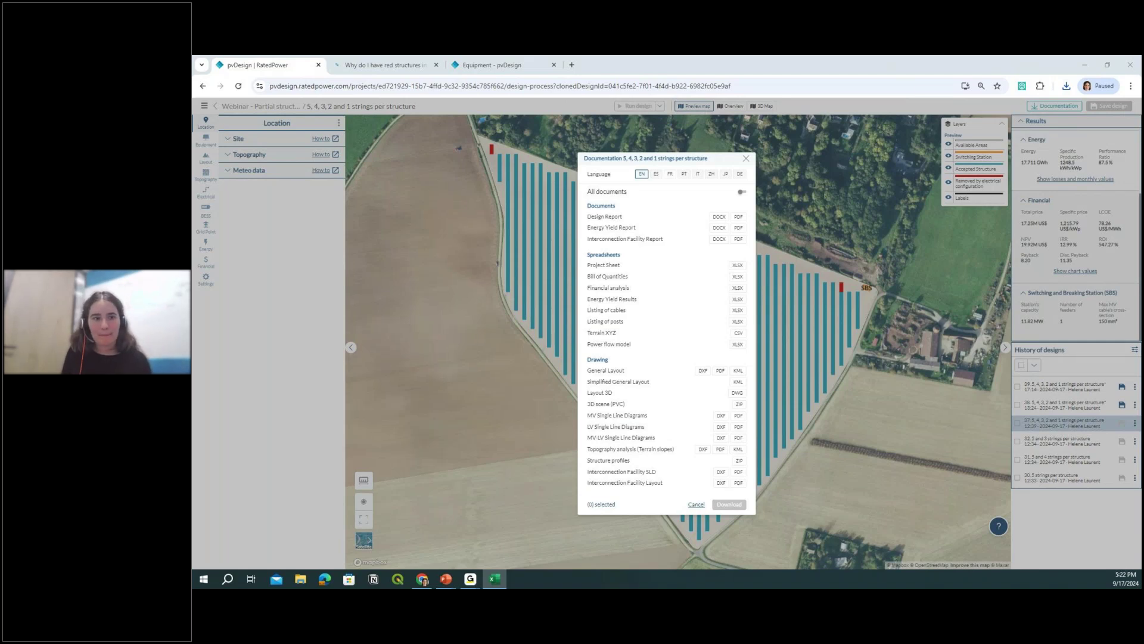
- Switch to the downloaded financial analysis workbook in Excel, maximize it and enable editing
{"action": "left_click", "coordinate": [494, 577]}
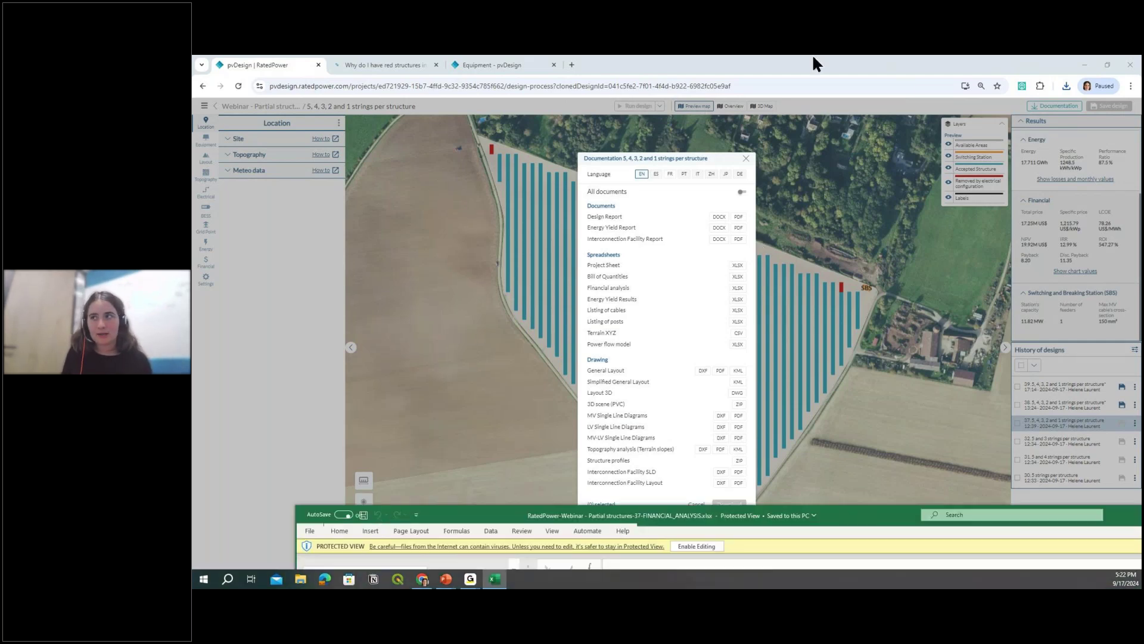
{"action": "double_click", "coordinate": [683, 57]}
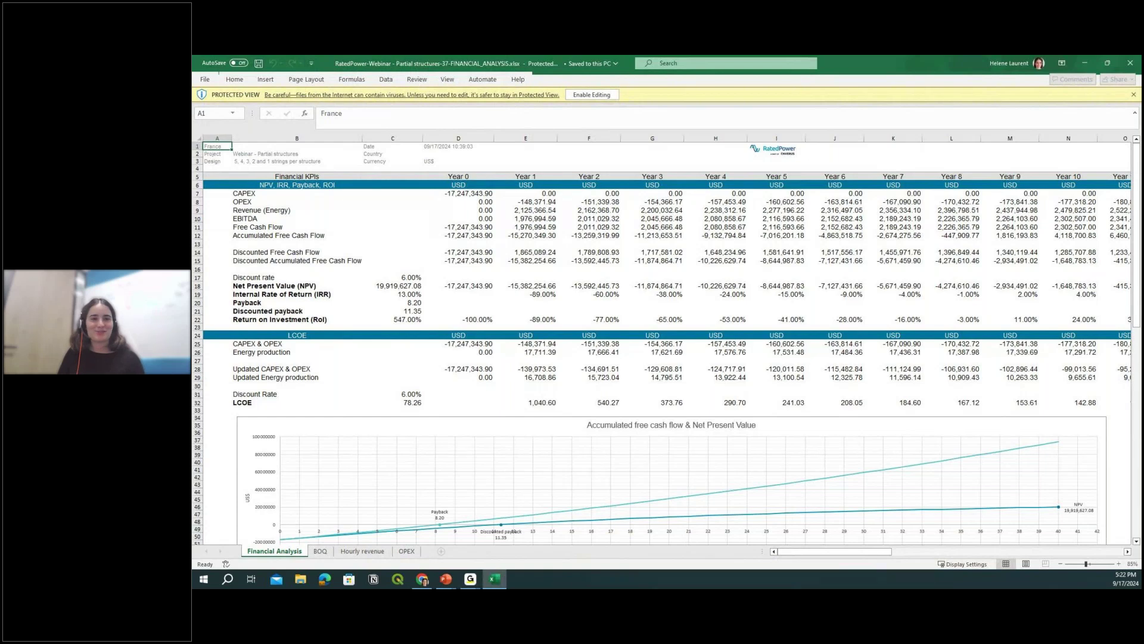
{"action": "scroll", "coordinate": [601, 247], "scroll_direction": "down", "scroll_amount": 3}
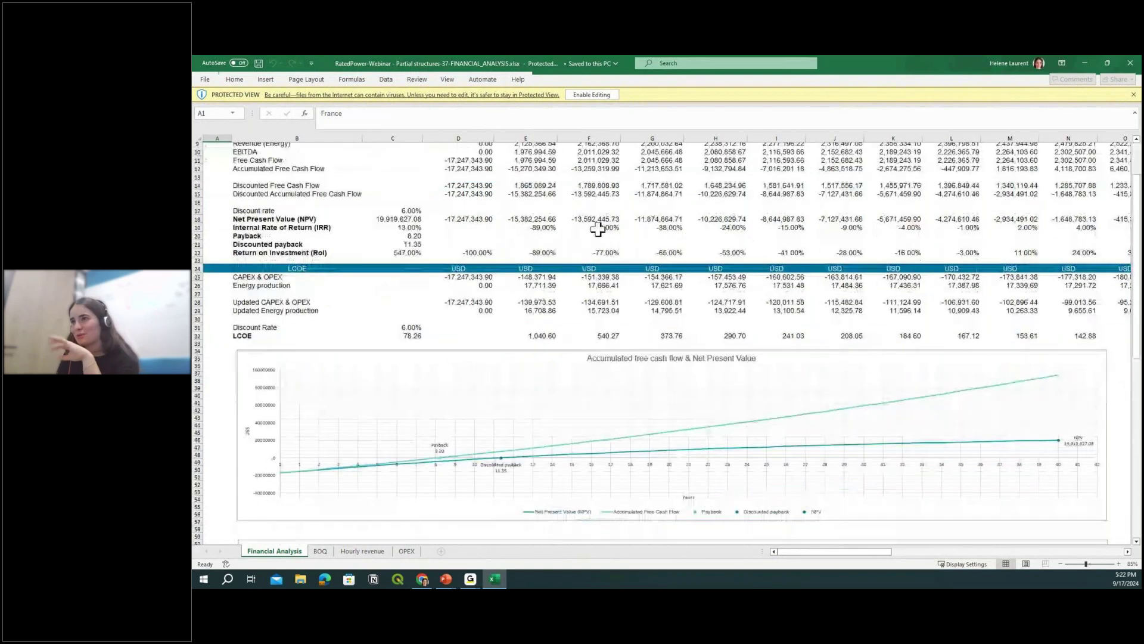
{"action": "left_click", "coordinate": [590, 96]}
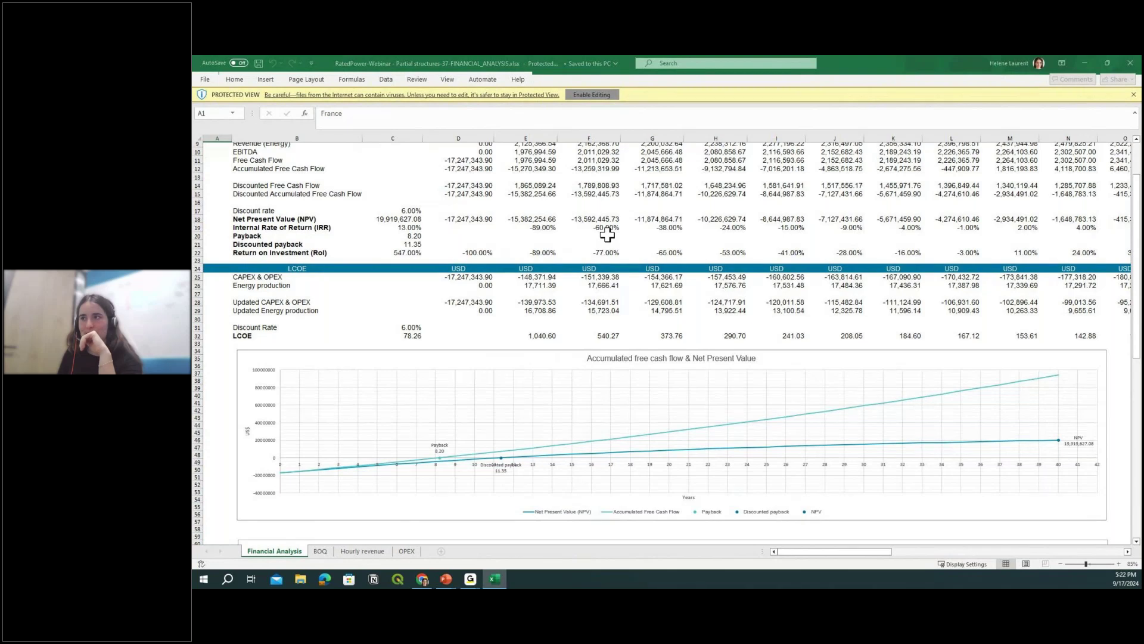
- Examine the yearly financial figures on the Financial Analysis sheet, highlighting the Year 0 and Year 1 columns
{"action": "left_click", "coordinate": [1061, 564]}
{"action": "left_click", "coordinate": [1060, 564]}
{"action": "left_click", "coordinate": [1060, 563]}
{"action": "left_click", "coordinate": [1060, 564]}
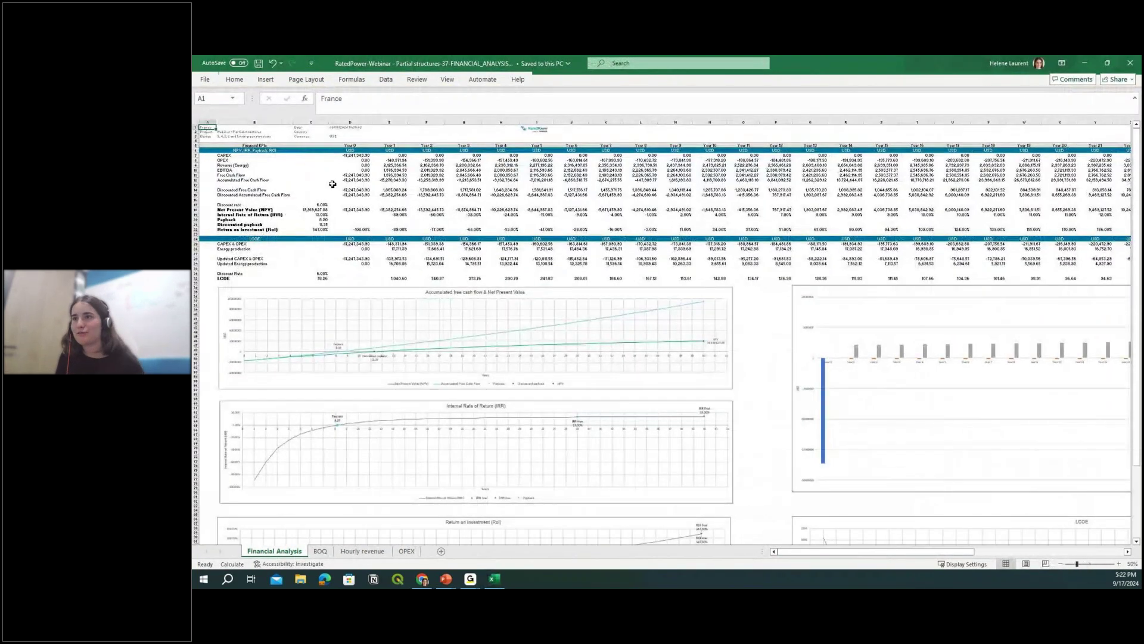
{"action": "left_click", "coordinate": [361, 121]}
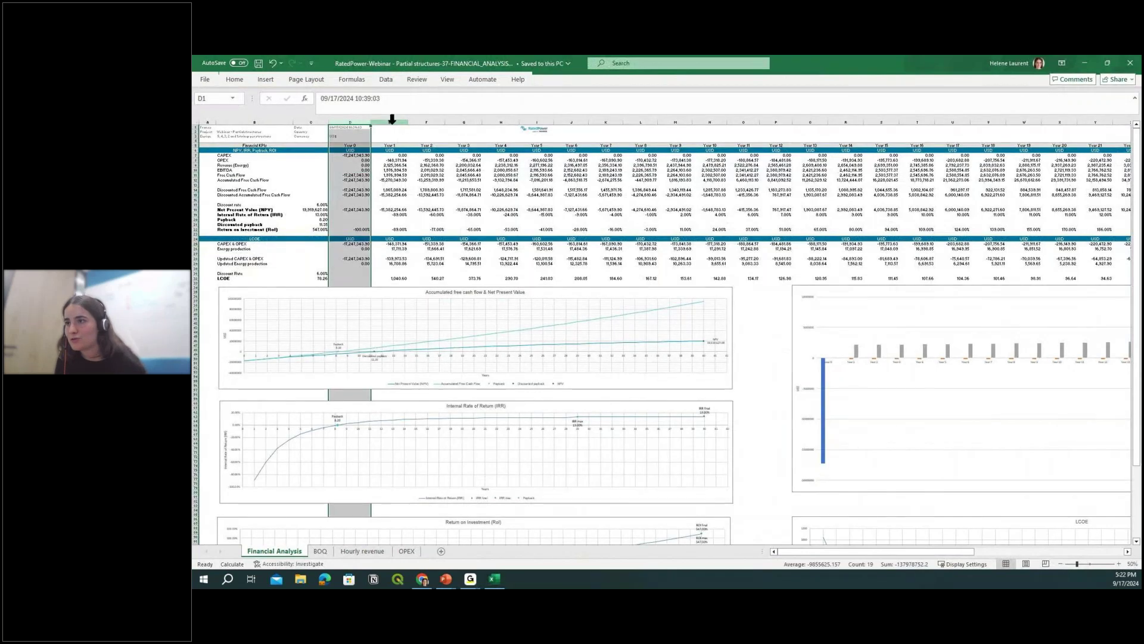
{"action": "left_click", "coordinate": [392, 121]}
{"action": "left_click", "coordinate": [500, 127]}
{"action": "left_click_drag", "start_coordinate": [892, 558], "coordinate": [689, 542]}
- Examine the charts below the financial tables, selecting the yearly bar chart and the Return on Investment chart
{"action": "scroll", "coordinate": [506, 294], "scroll_direction": "down", "scroll_amount": 7}
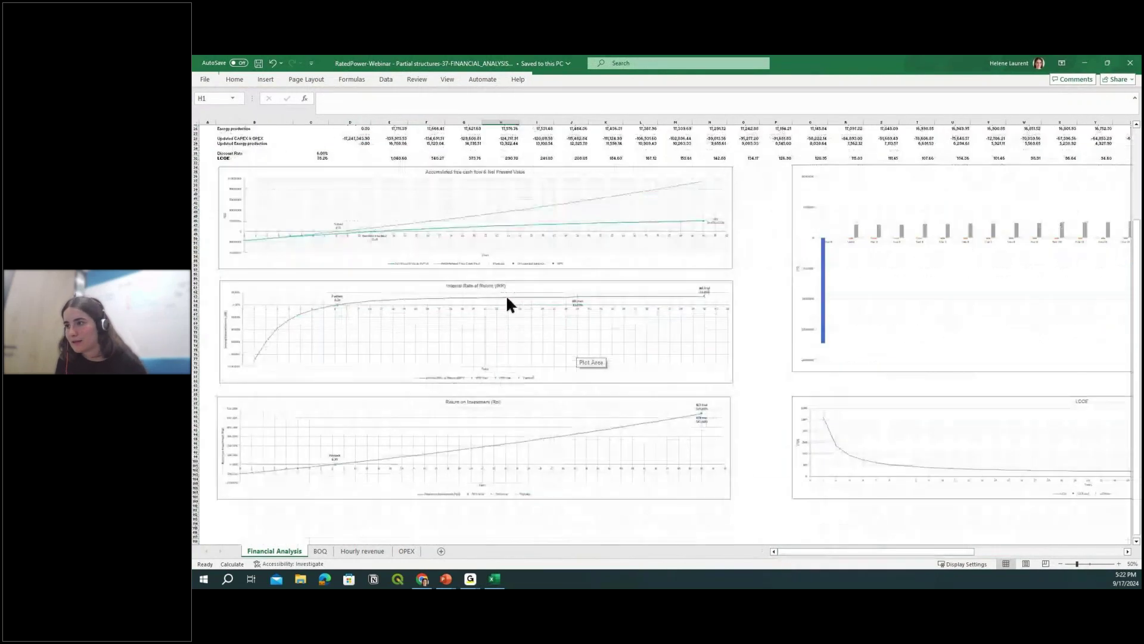
{"action": "scroll", "coordinate": [882, 298], "scroll_direction": "down", "scroll_amount": 3}
{"action": "left_click", "coordinate": [821, 332]}
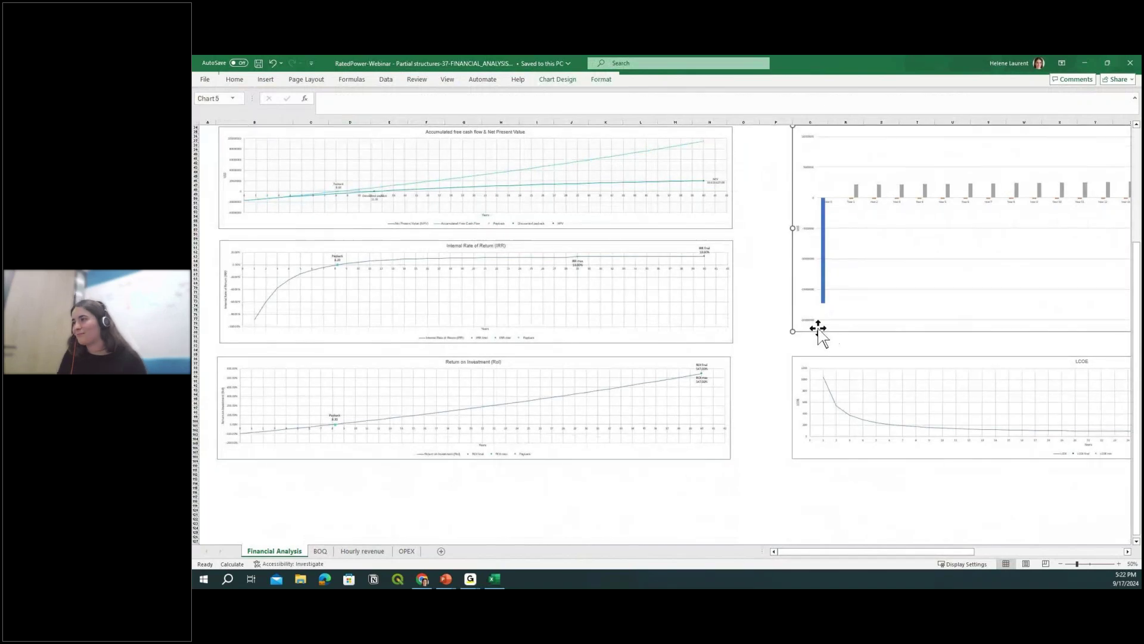
{"action": "left_click", "coordinate": [684, 439]}
{"action": "scroll", "coordinate": [567, 447], "scroll_direction": "down", "scroll_amount": 3}
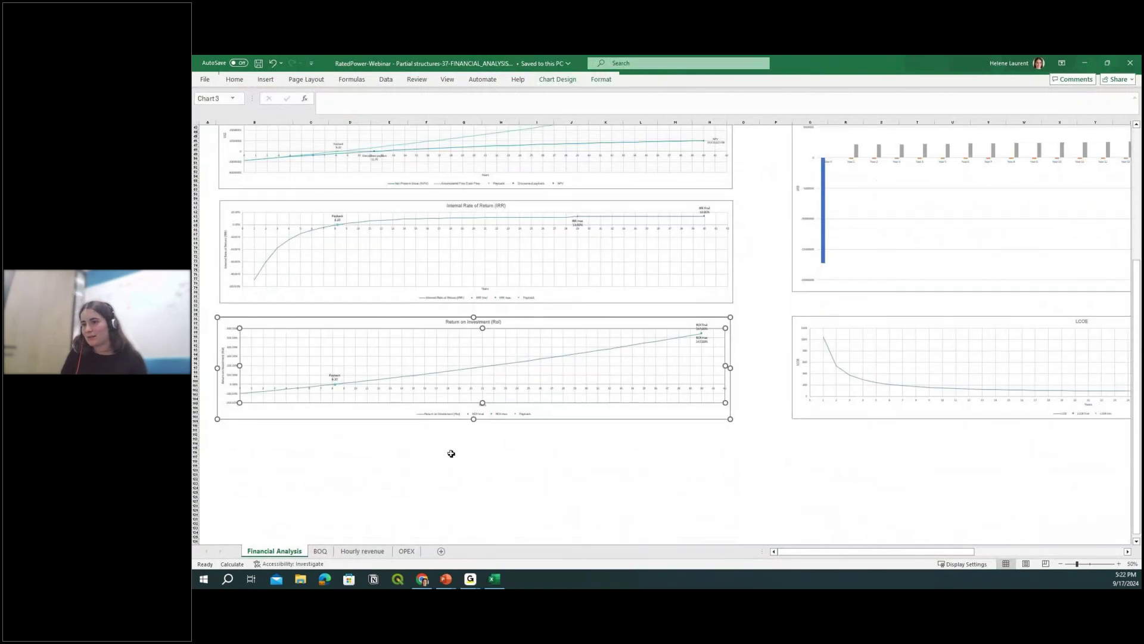
- Review the equipment and installation costs on the BOQ sheet and select the total final price cell
{"action": "left_click", "coordinate": [321, 551]}
{"action": "left_click", "coordinate": [460, 447]}
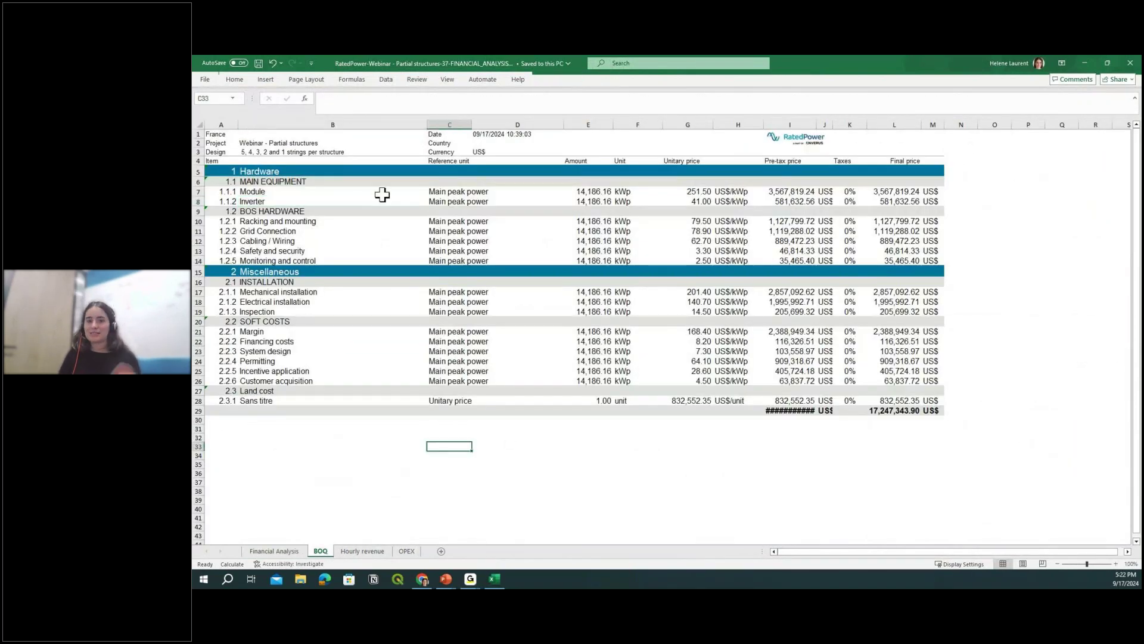
{"action": "left_click", "coordinate": [380, 181]}
{"action": "left_click_drag", "start_coordinate": [451, 192], "coordinate": [774, 288]}
{"action": "left_click", "coordinate": [913, 411]}
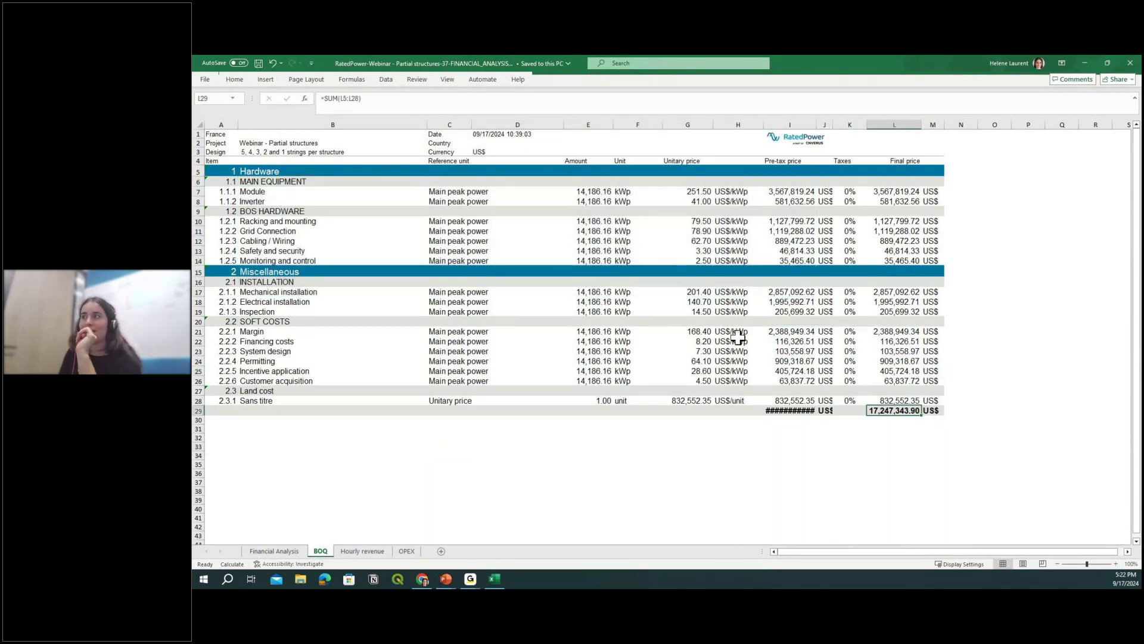
- View the Hourly revenue and OPEX sheets, then minimize the workbook to return to the solar design
{"action": "left_click", "coordinate": [381, 548]}
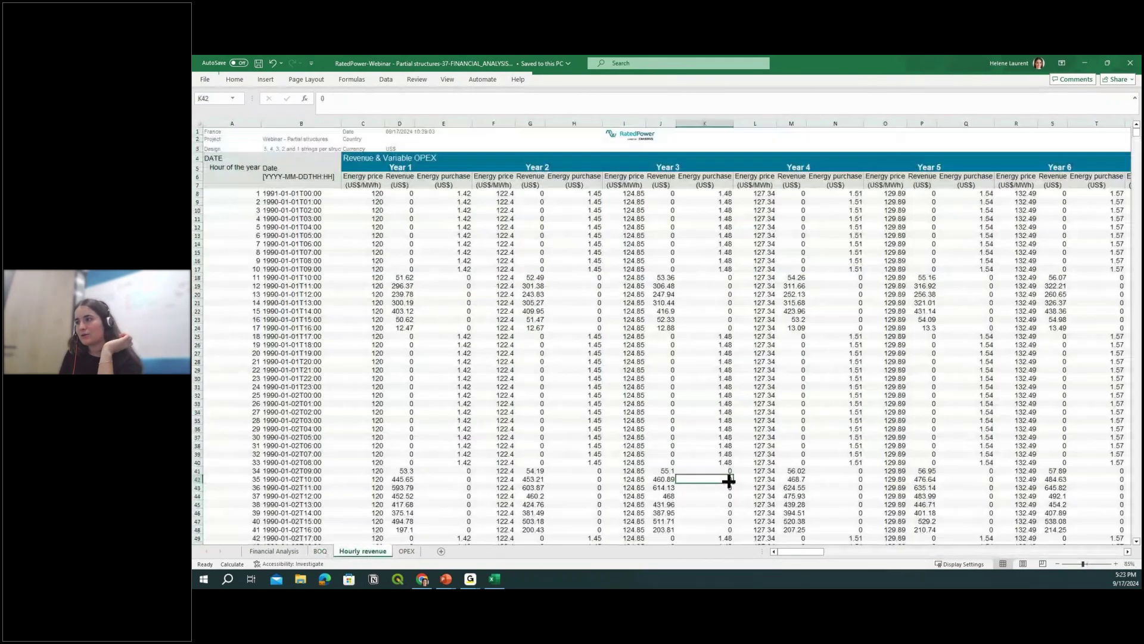
{"action": "left_click", "coordinate": [406, 551]}
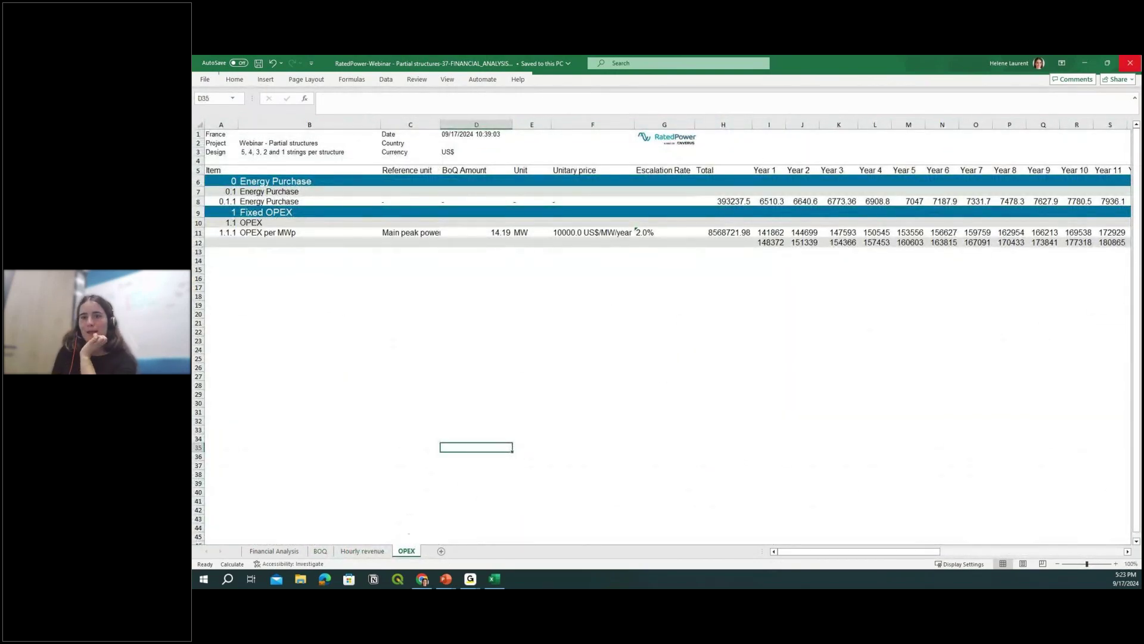
{"action": "left_click", "coordinate": [1085, 64]}
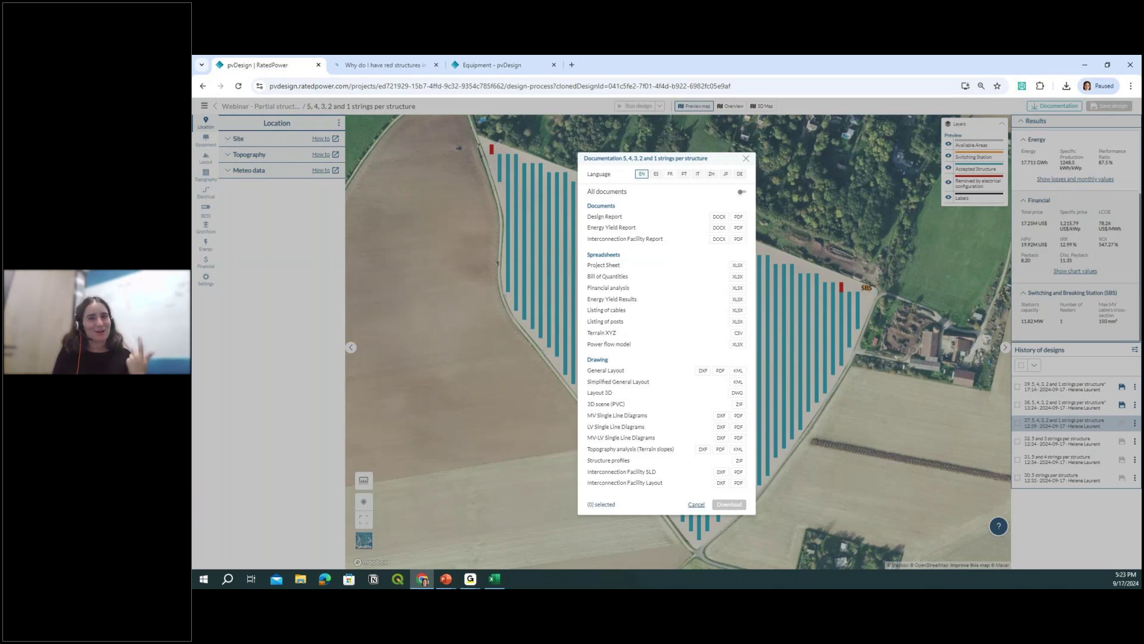
{"action": "key", "text": "alt+Tab"}
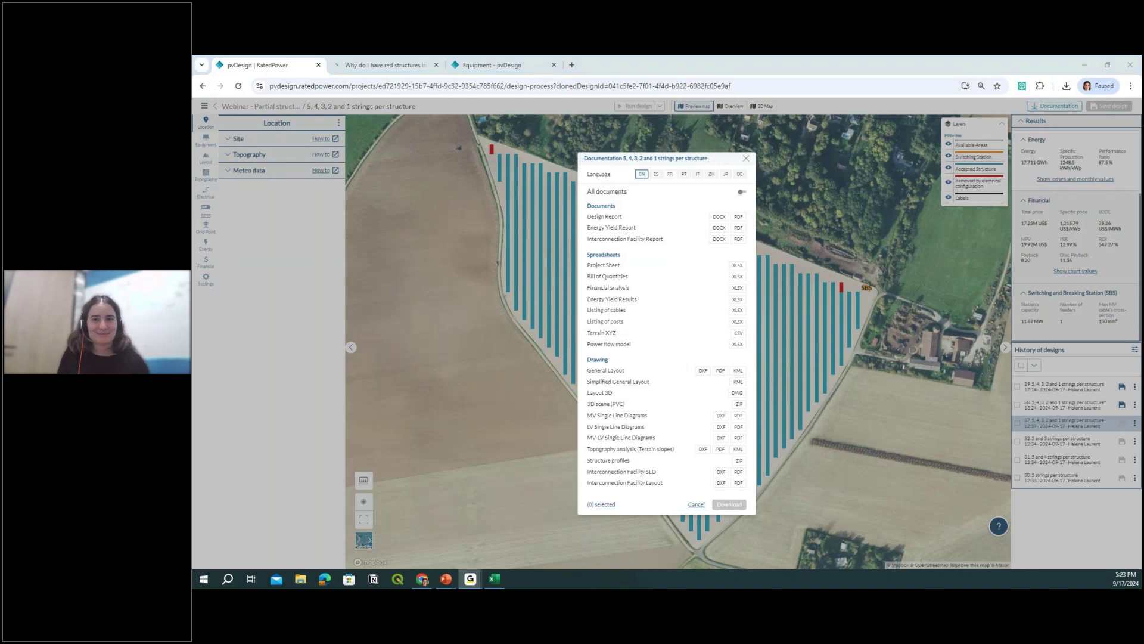